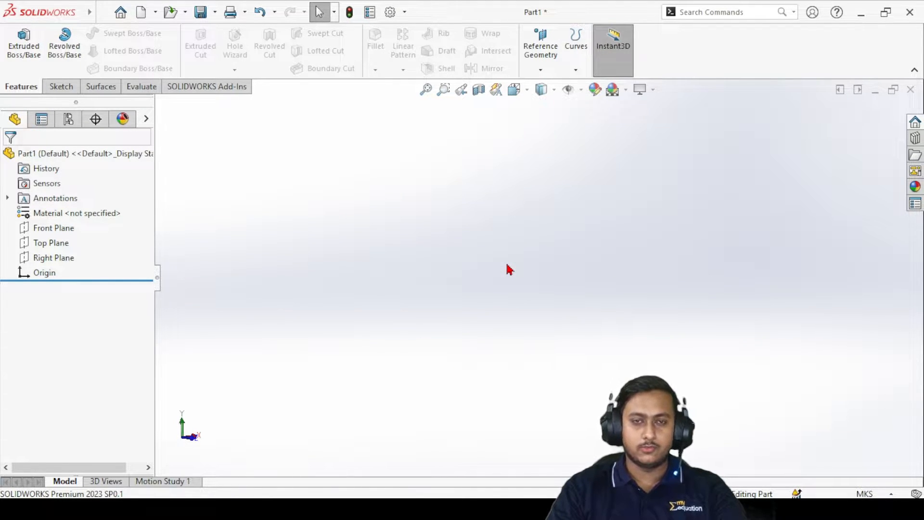
Sketch a circle of about 0.05 m radius centred on the origin on the Right Plane, after checking the crankshaft reference image
key("alt+Tab")
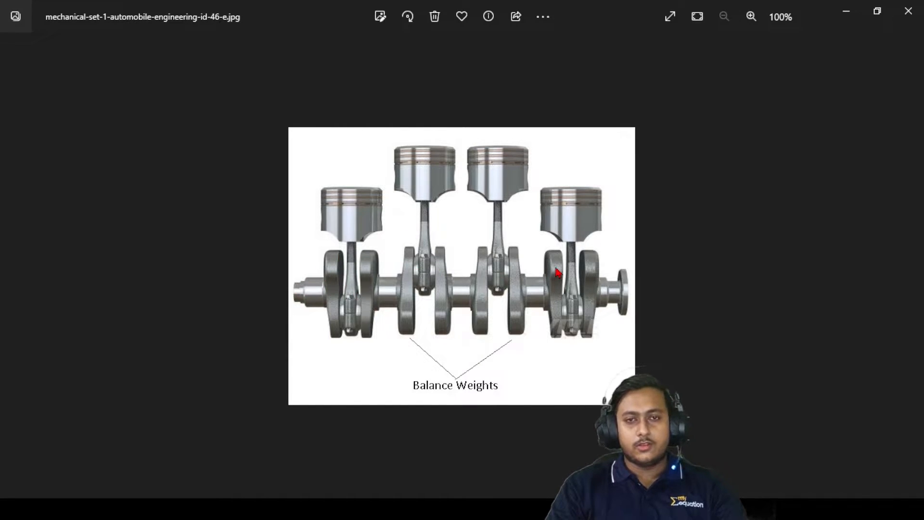
left_click(846, 11)
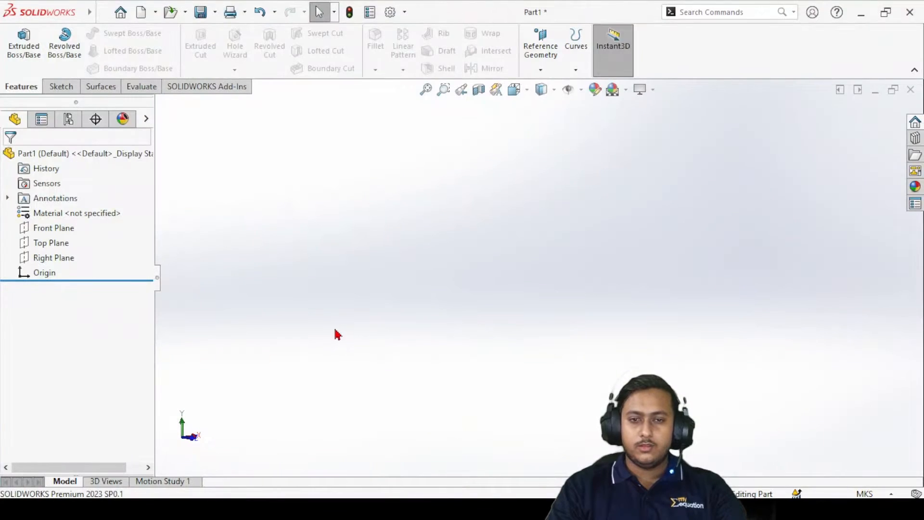
left_click(54, 258)
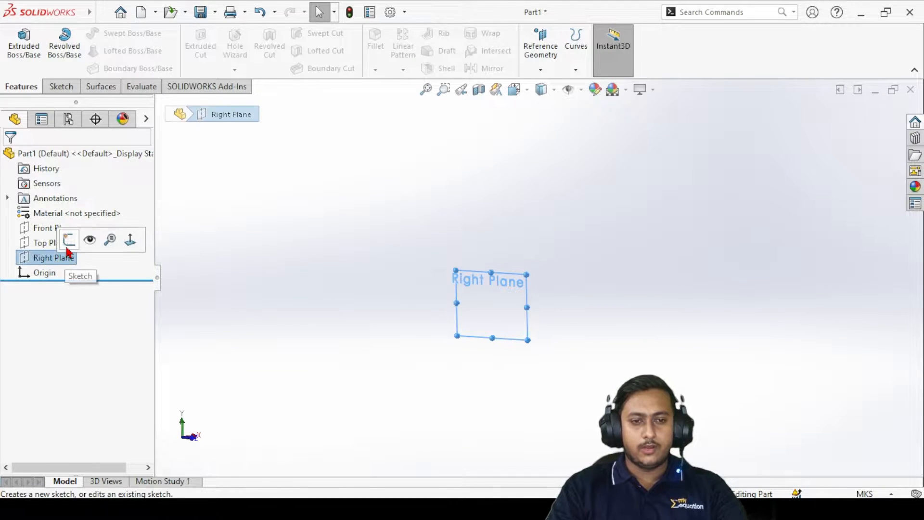
left_click(66, 237)
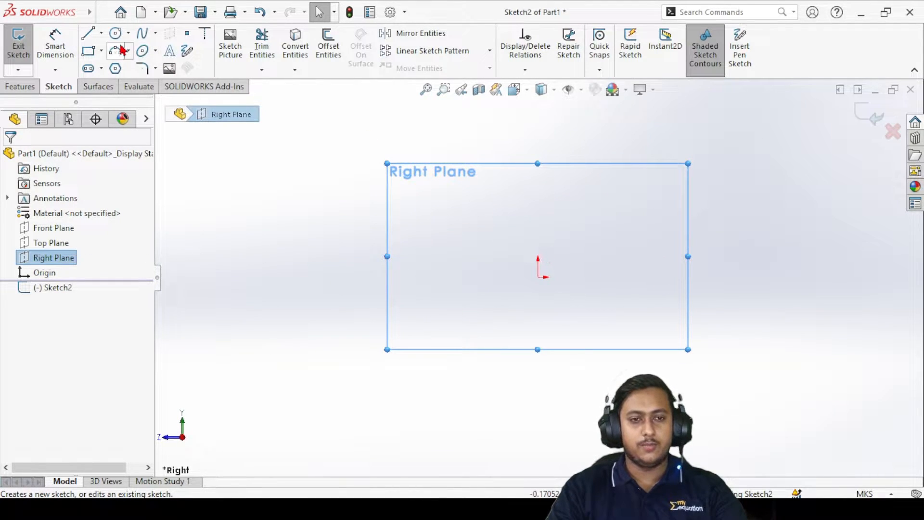
left_click(116, 34)
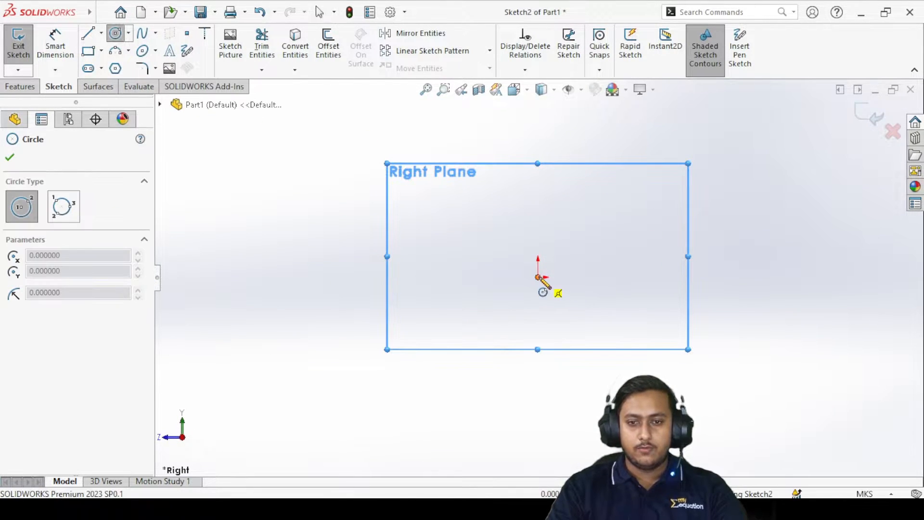
left_click(594, 340)
key("Escape")
Set the sketched circle's radius to 0.035 m
left_click(593, 217)
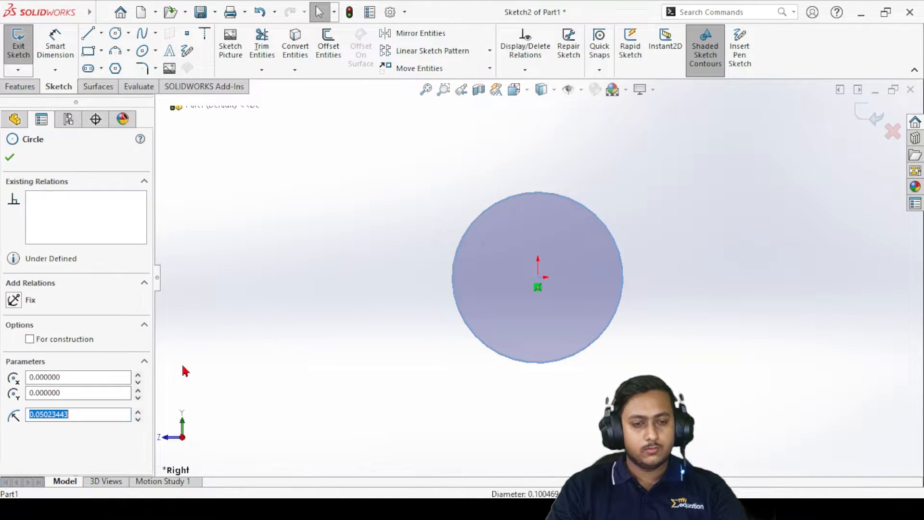
double_click(91, 414)
type("0.035")
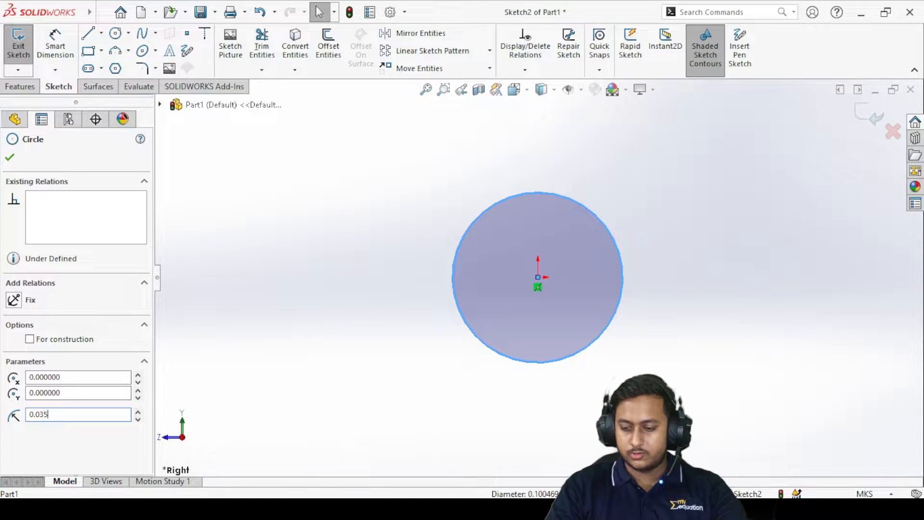
key("Return")
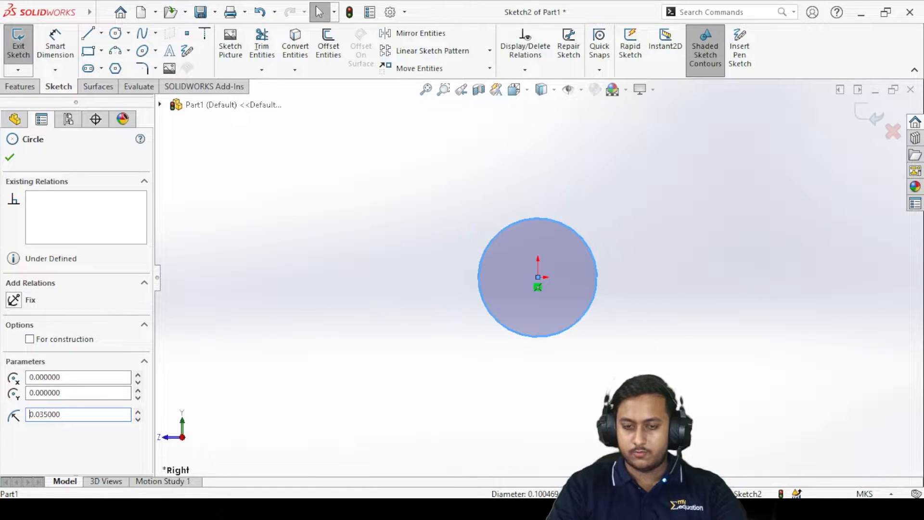
left_click(516, 413)
scroll(586, 343, "up", 4)
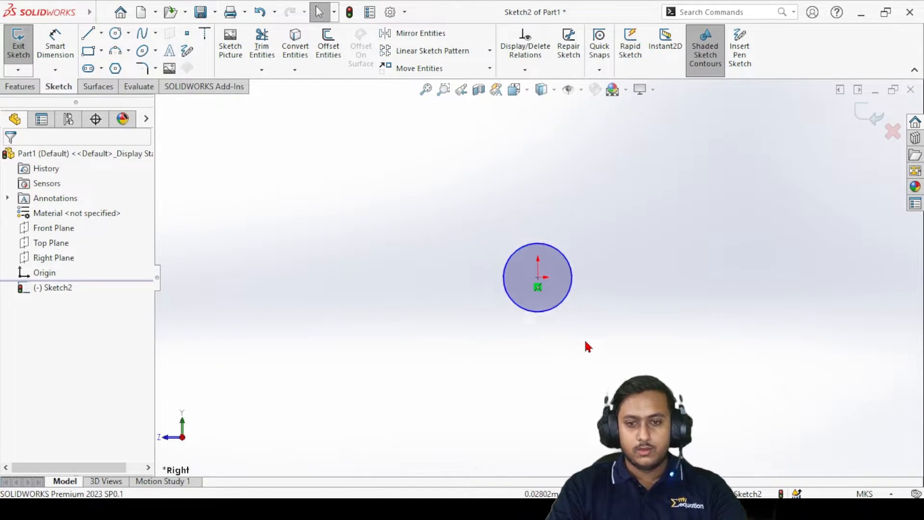
scroll(572, 244, "down", 3)
scroll(529, 307, "down", 1)
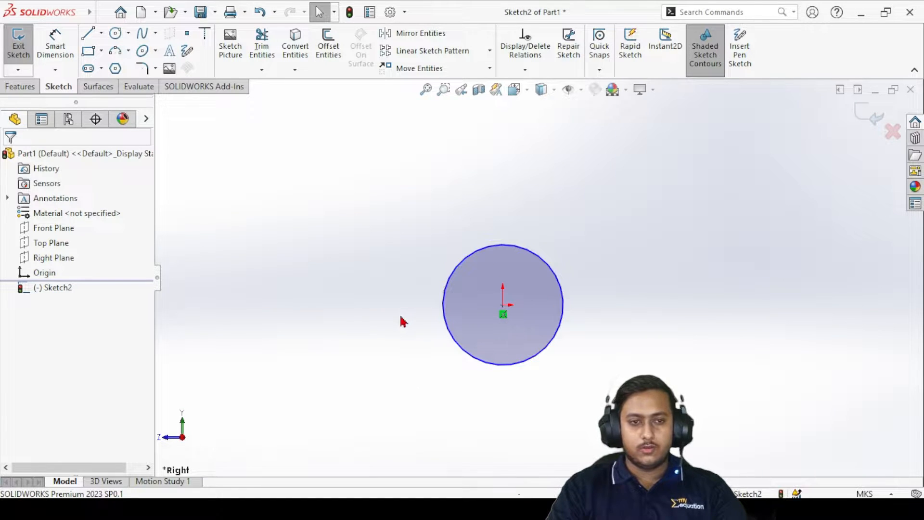
Extrude the circle as a blind boss 0.03 m deep from the sketch plane
left_click(14, 88)
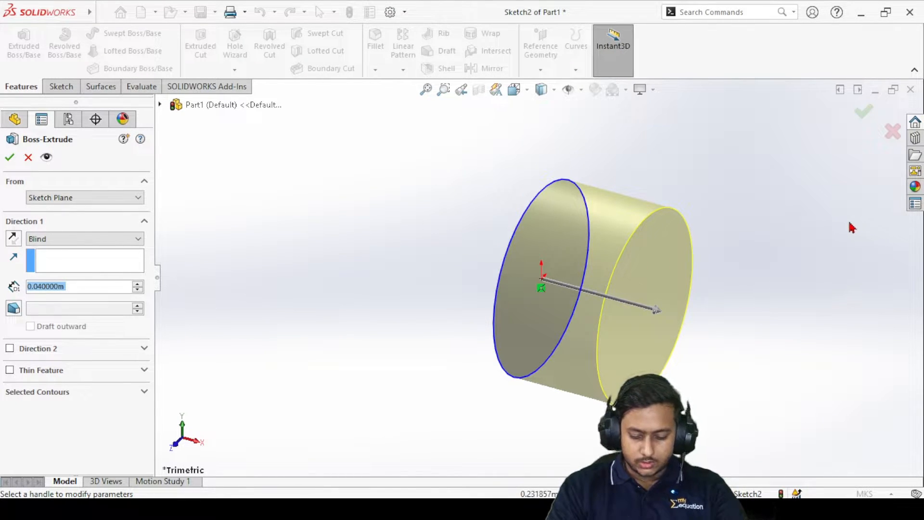
double_click(108, 285)
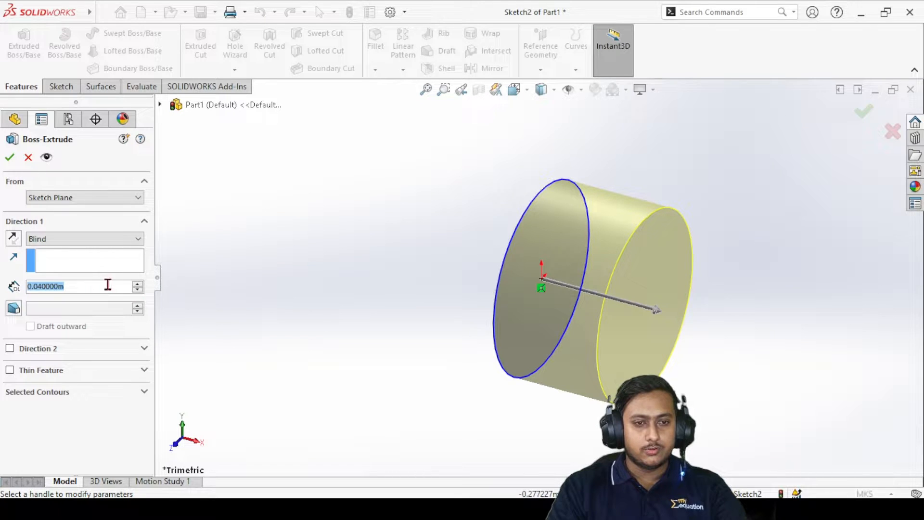
type("0.0")
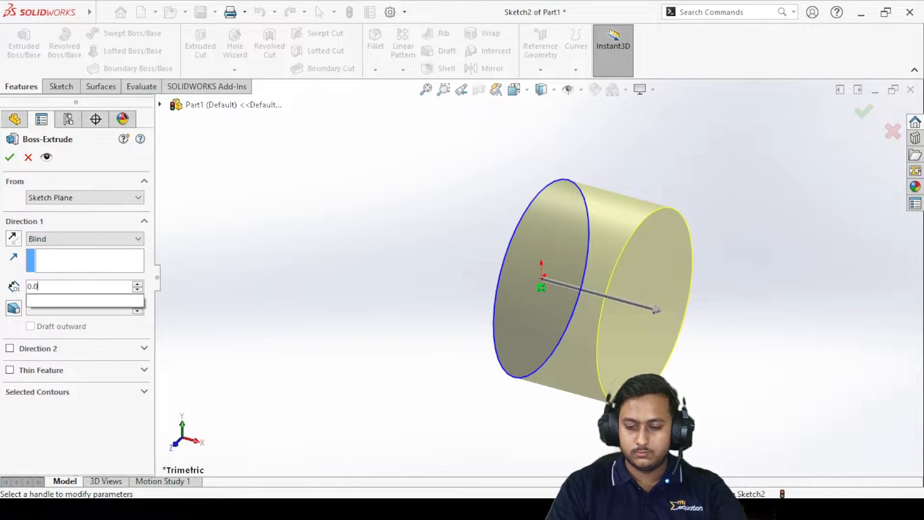
type("3")
key("Return")
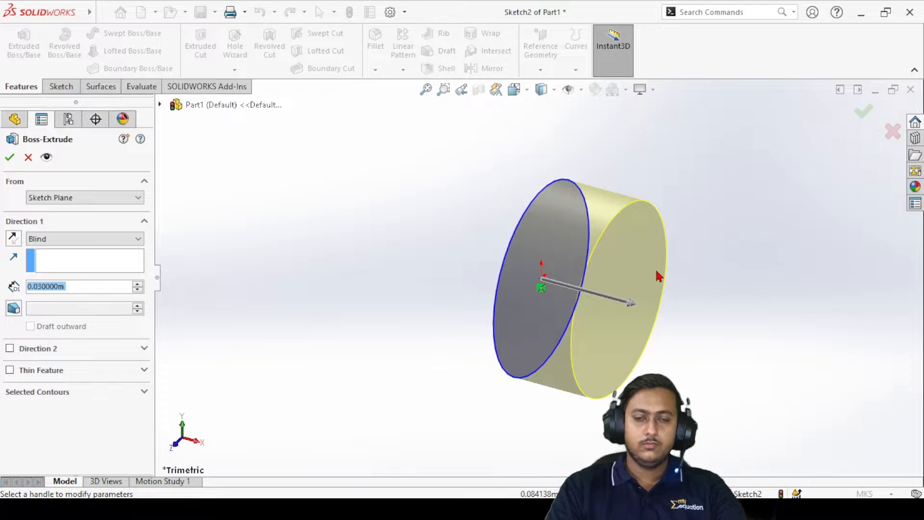
left_click(10, 157)
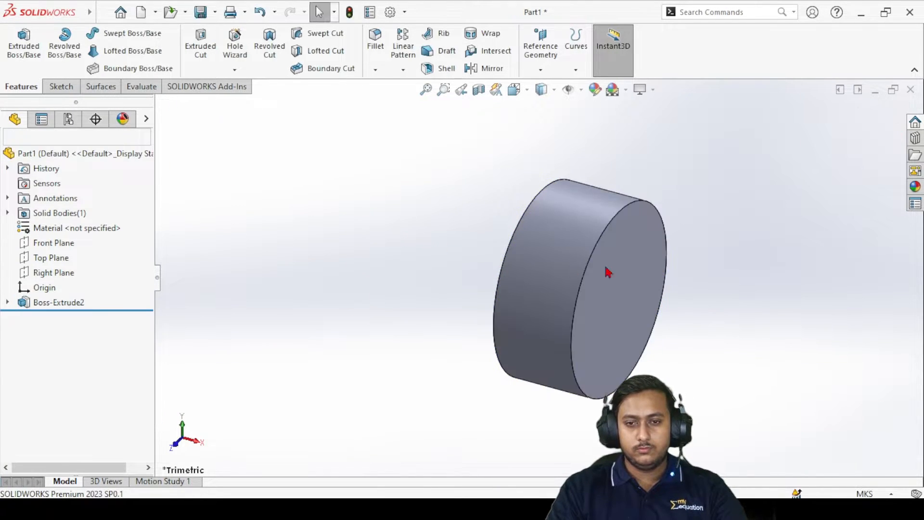
Inspect the extruded disc from several angles and study the webs and journals in the crankshaft reference image
scroll(652, 300, "up", 3)
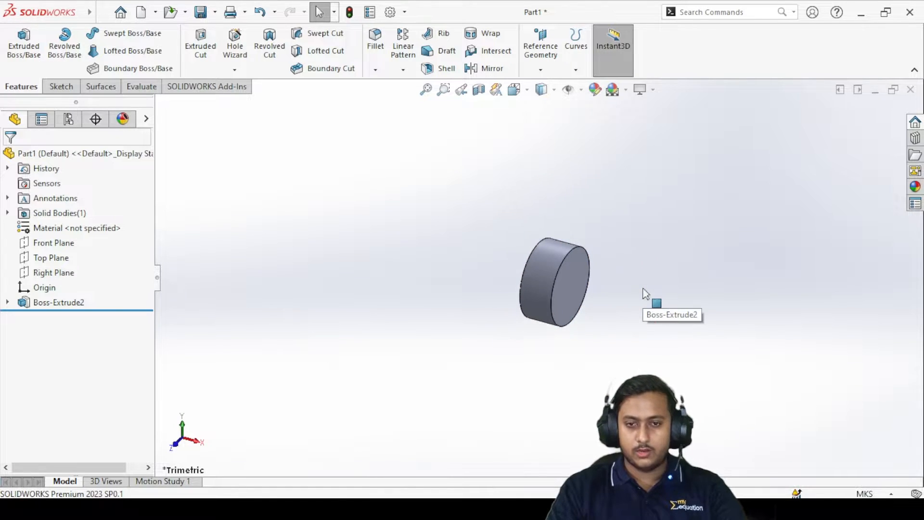
scroll(677, 269, "down", 1)
scroll(659, 288, "up", 3)
scroll(596, 299, "down", 3)
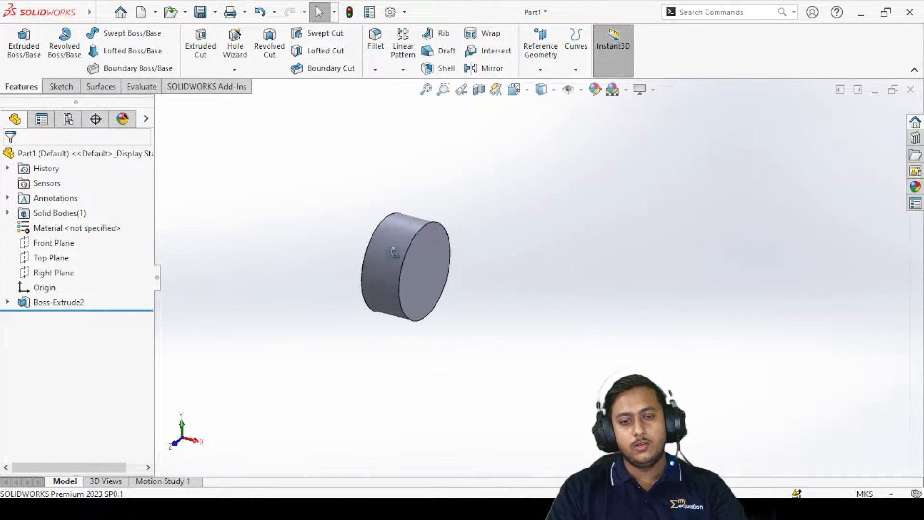
middle_click_drag(414, 287, 462, 182)
middle_click_drag(475, 260, 427, 258)
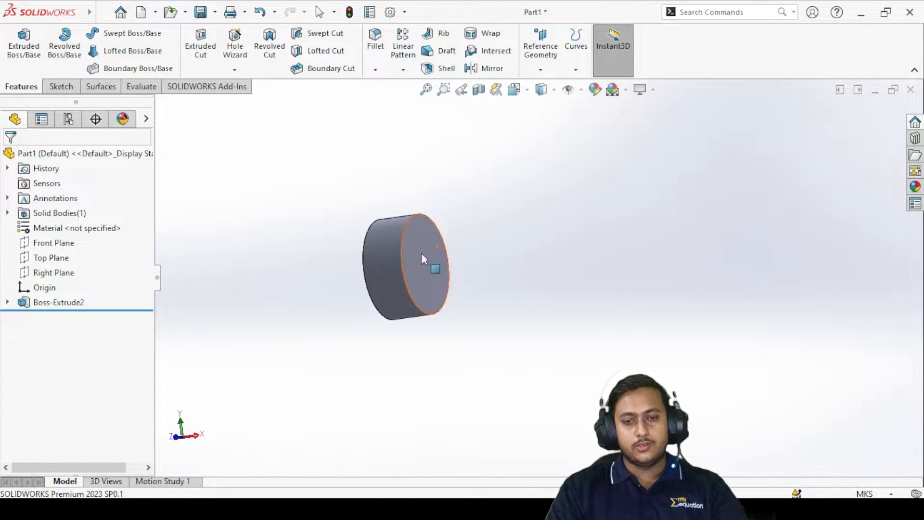
right_click(422, 260)
left_click(563, 198)
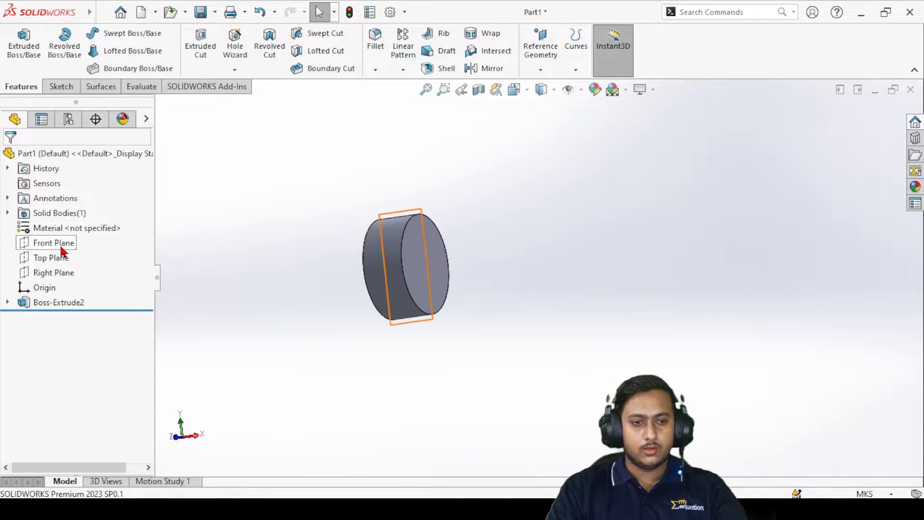
left_click(53, 273)
middle_click_drag(414, 269, 395, 325)
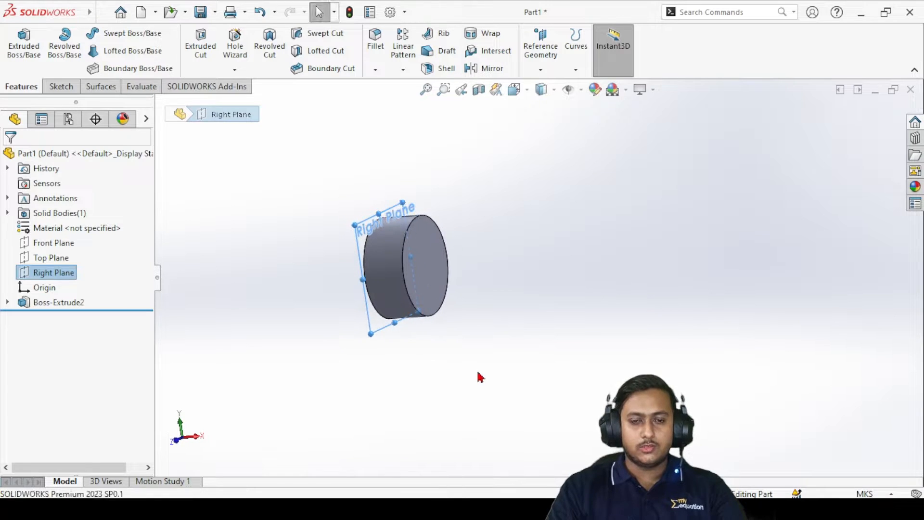
left_click(472, 297)
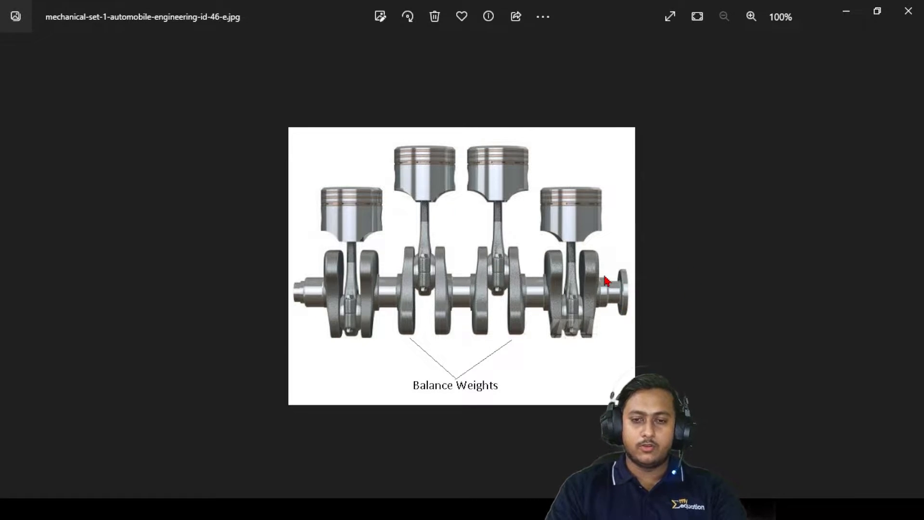
scroll(606, 281, "up", 1)
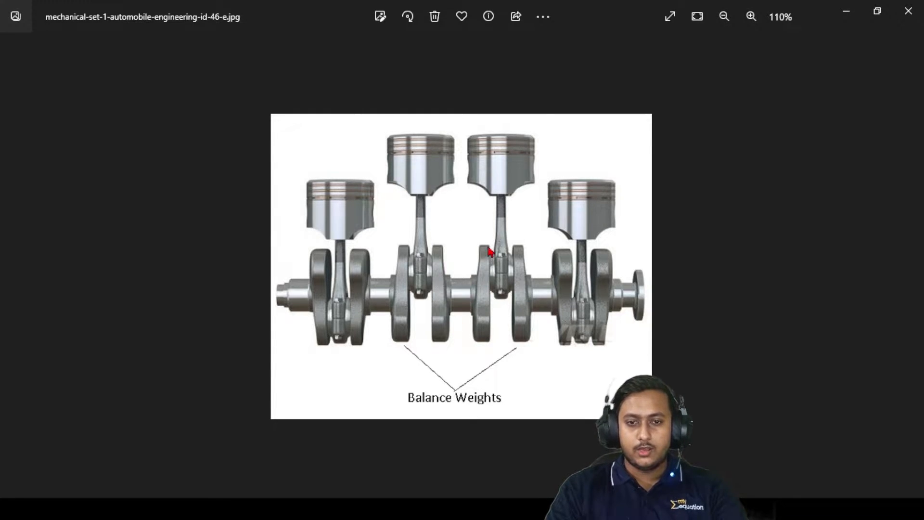
left_click(846, 11)
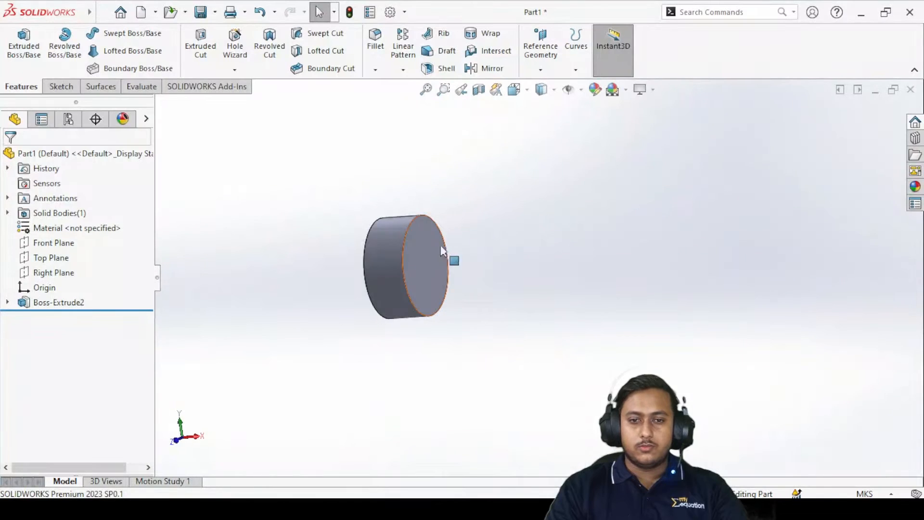
Start a sketch on the disc's flat end face and draw a vertical centerline upward from the origin
right_click(499, 275)
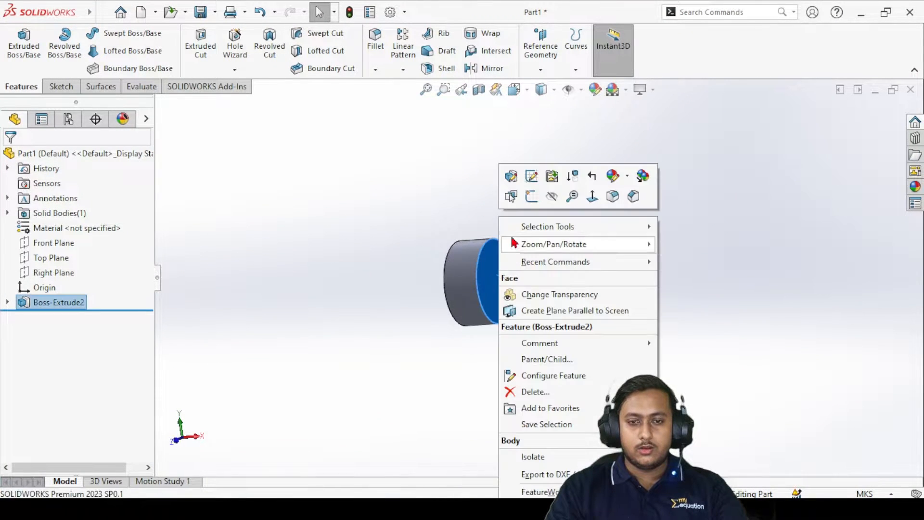
left_click(532, 198)
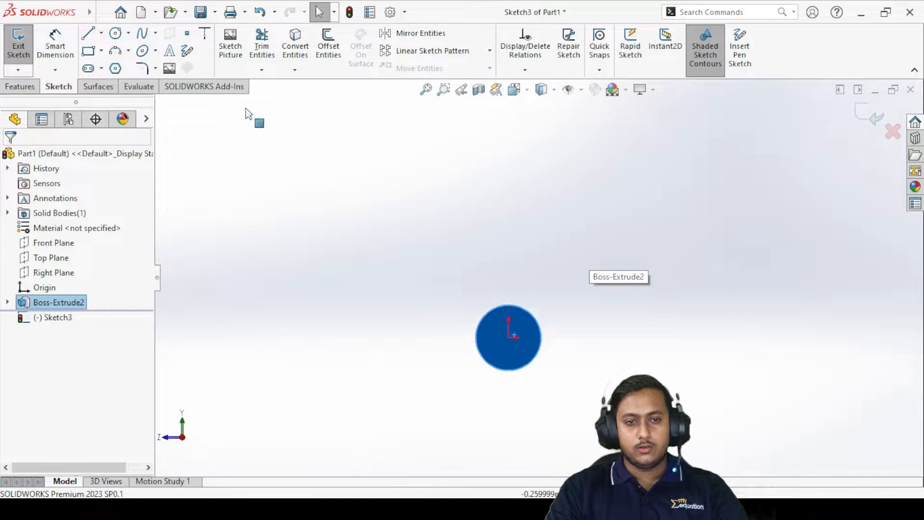
left_click(116, 38)
left_click(101, 33)
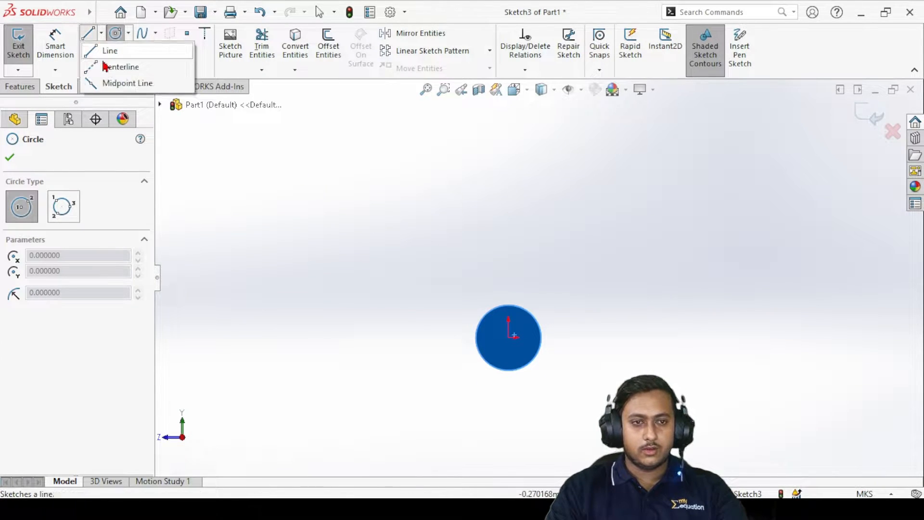
left_click(115, 67)
left_click(509, 335)
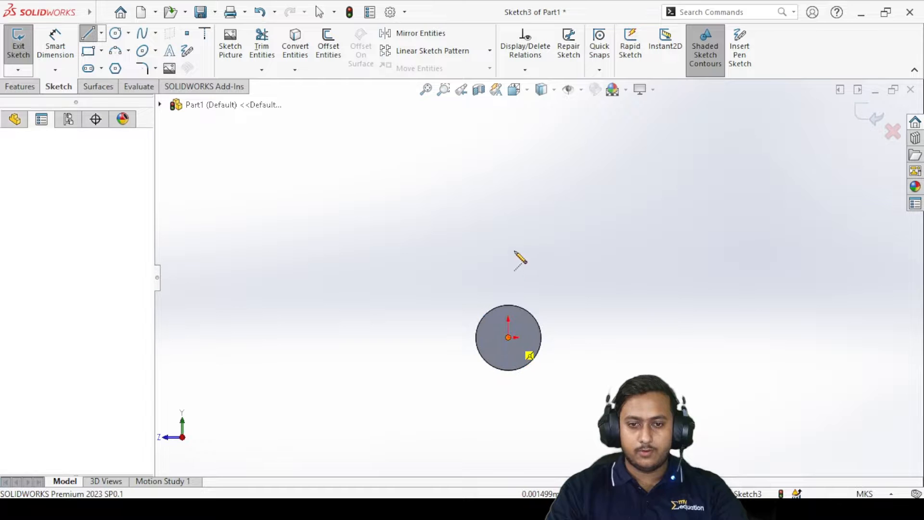
left_click(508, 243)
right_click(447, 236)
left_click(449, 238)
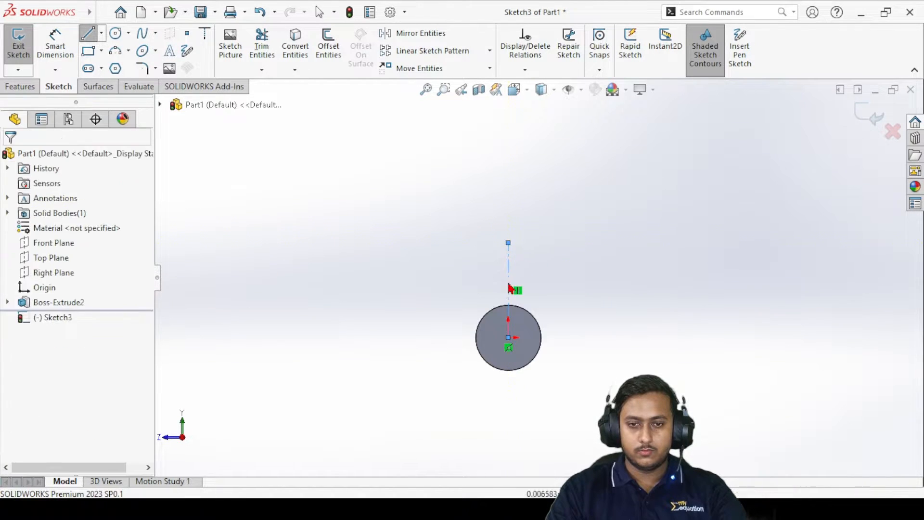
Set the vertical centerline's length to 0.1 m
left_click(509, 278)
double_click(87, 425)
type("0.1")
key("Return")
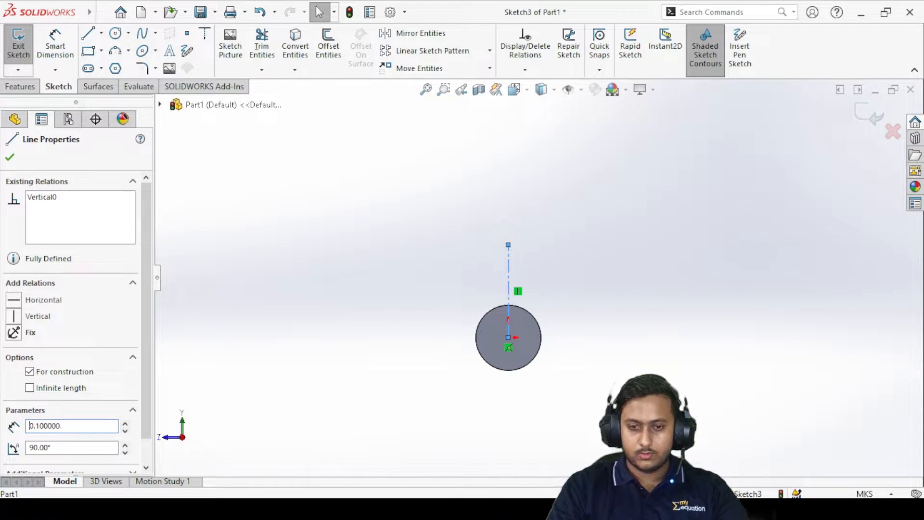
left_click(286, 330)
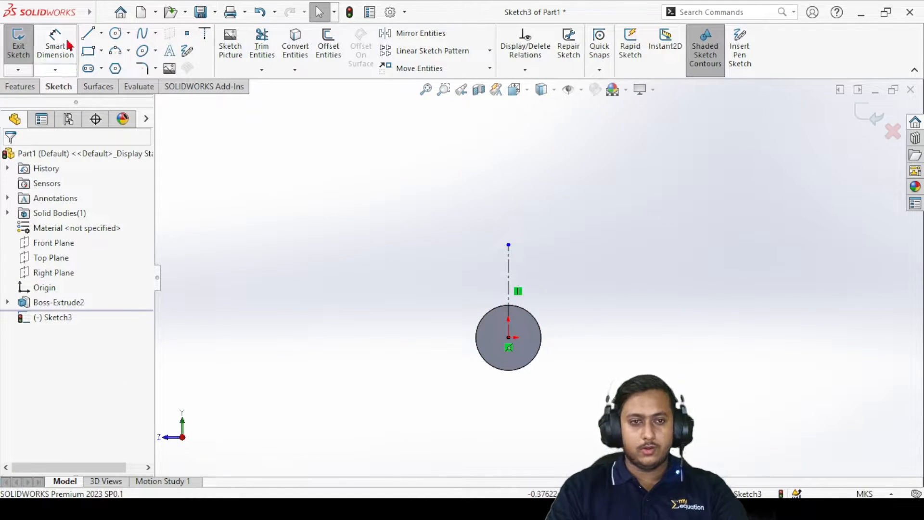
Sketch a circle of about 0.043 m radius centred on the centerline's upper endpoint
left_click(116, 34)
scroll(554, 241, "down", 3)
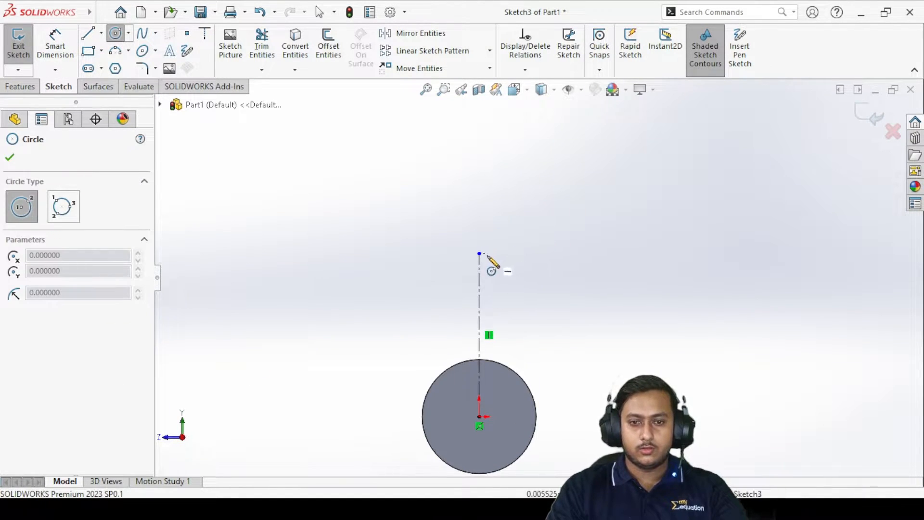
left_click(537, 294)
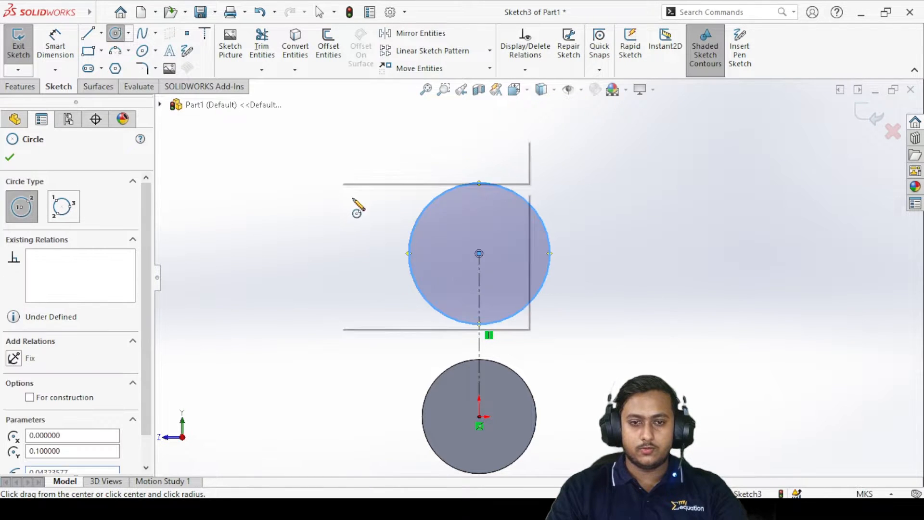
key("Escape")
Resize the upper circle to the same 0.035 m radius as the disc below it
left_click(447, 203)
double_click(99, 415)
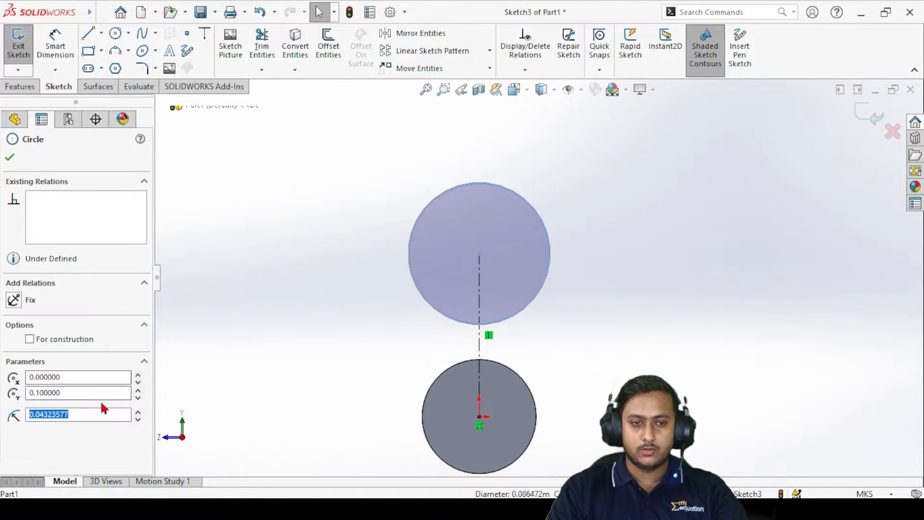
type("0.")
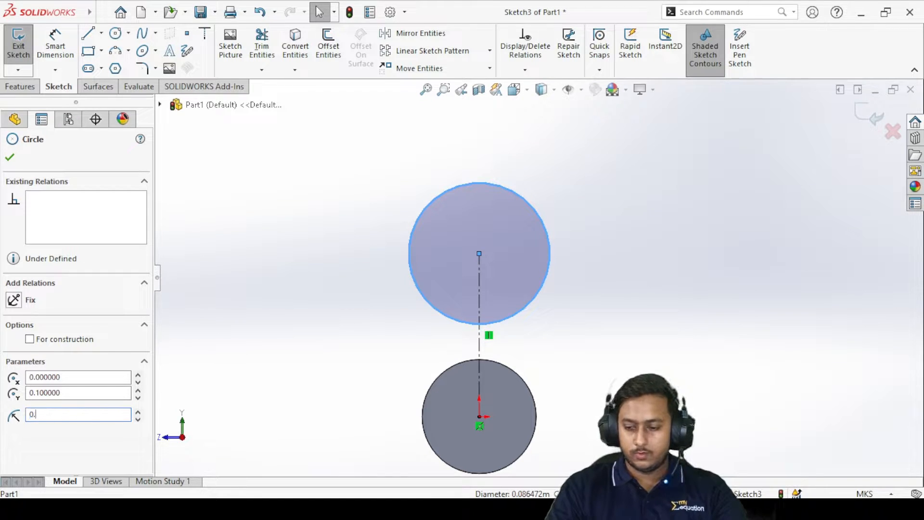
left_click(317, 249)
scroll(488, 270, "up", 3)
scroll(510, 380, "down", 3)
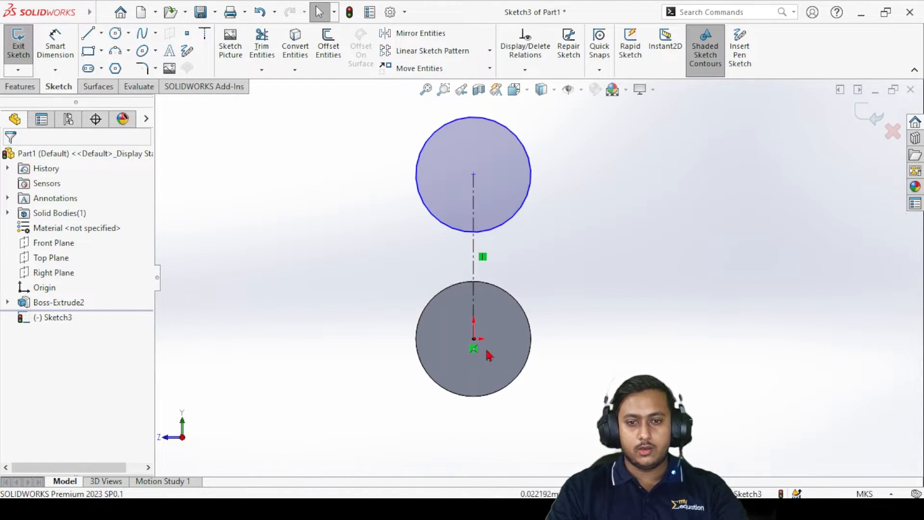
Draw two vertical lines 0.1 m long joining the left and right quadrants of the upper circle to those of the disc
key("l")
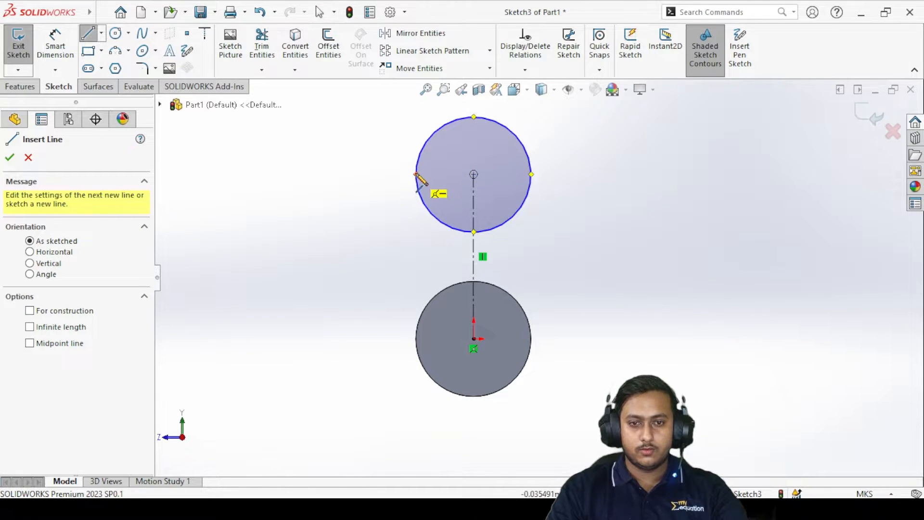
left_click(417, 175)
double_click(417, 339)
right_click(295, 269)
left_click(318, 270)
left_click(87, 34)
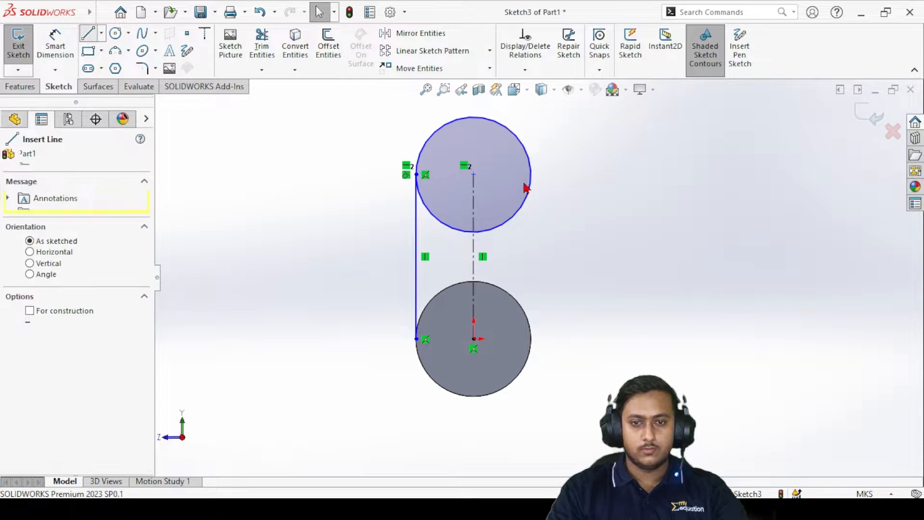
left_click(532, 174)
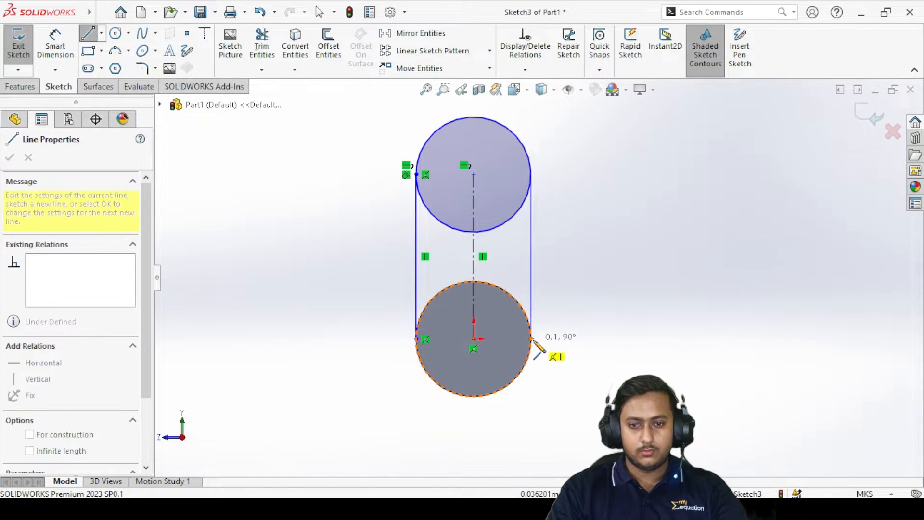
double_click(531, 339)
right_click(583, 230)
left_click(600, 240)
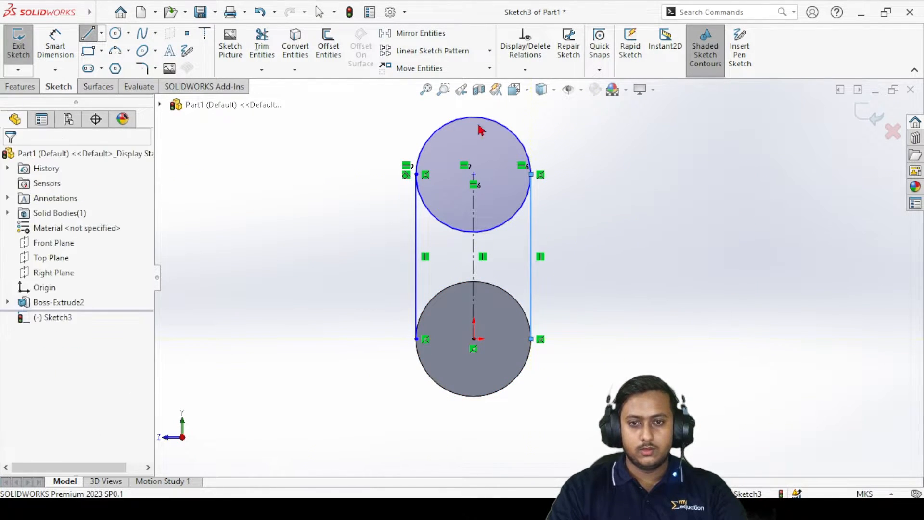
Trim away the lower half of the upper circle between the two vertical lines, using the trim-to-closest option
left_click(271, 40)
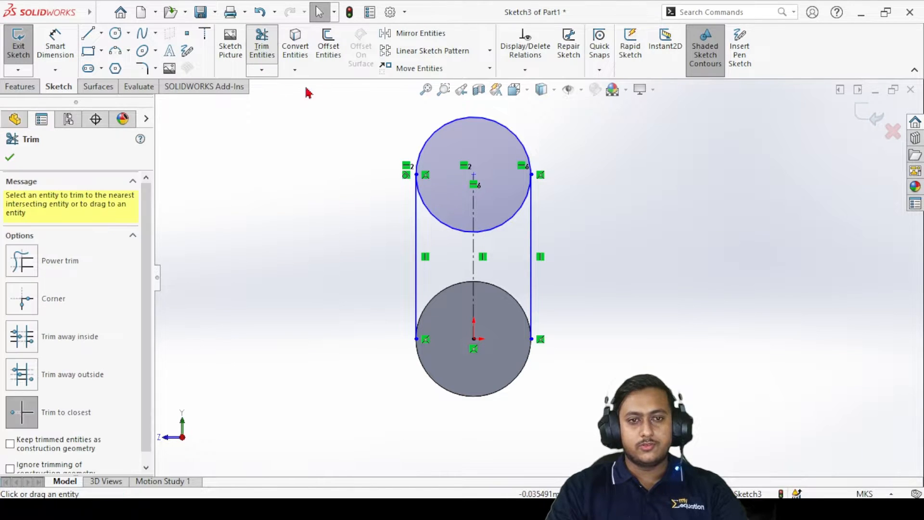
left_click(430, 217)
left_click(513, 223)
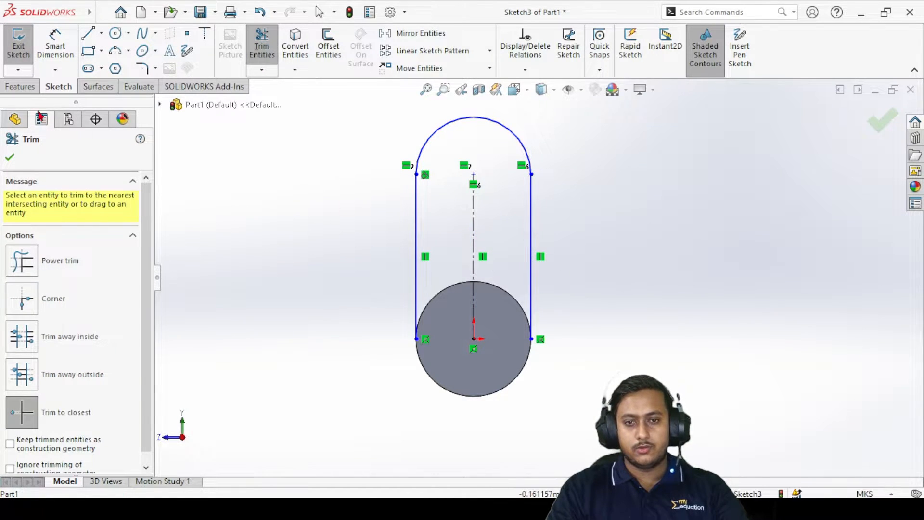
key("Escape")
Sketch a six-point spline from the left line's lower end, bulging outward and ending about 0.122 m directly below the origin
key("f")
scroll(539, 366, "up", 3)
scroll(542, 371, "down", 3)
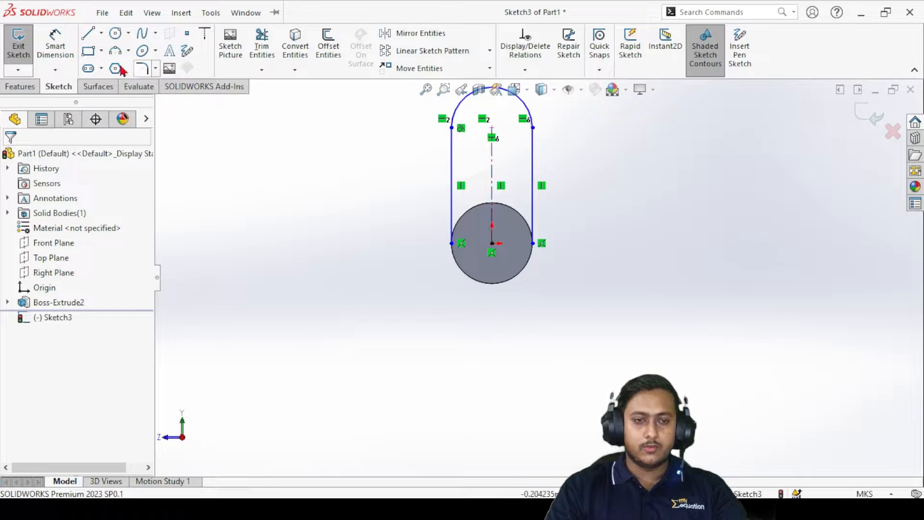
left_click(143, 37)
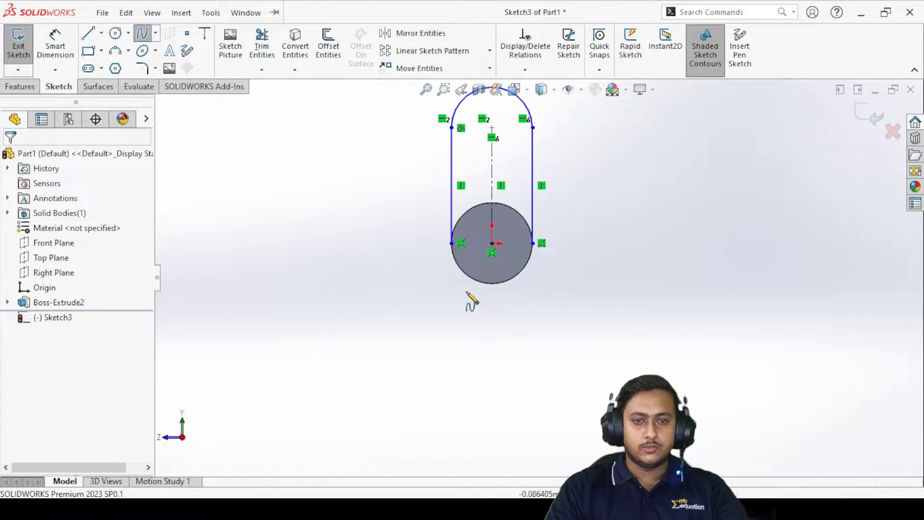
left_click(451, 244)
left_click(447, 271)
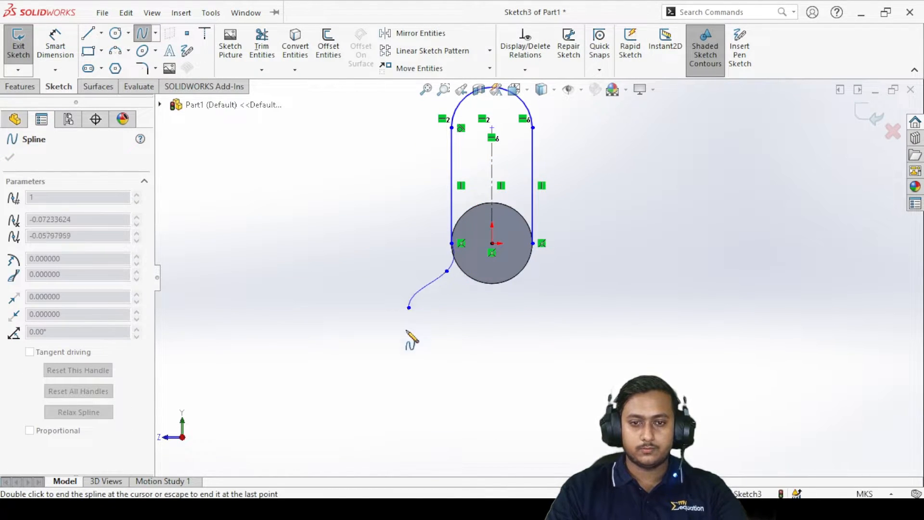
left_click(412, 359)
left_click(484, 384)
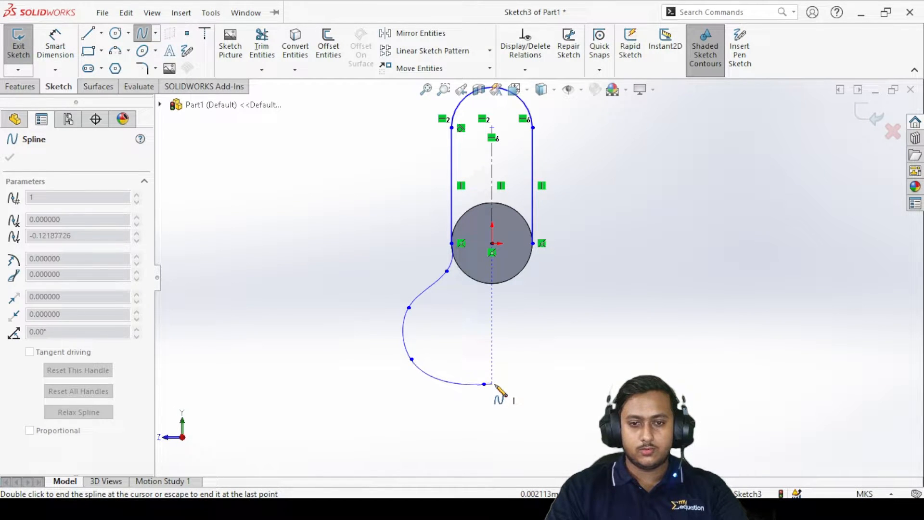
right_click(527, 366)
left_click(538, 367)
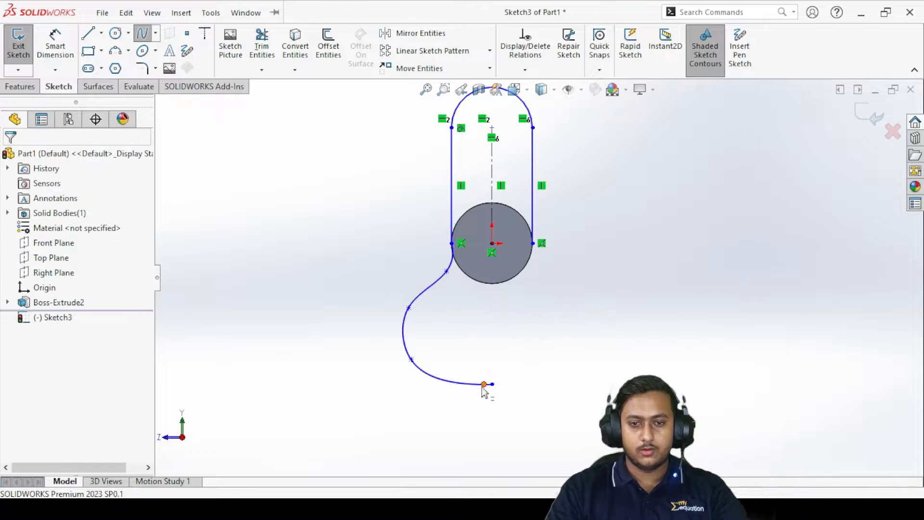
Move the spline point nearest its lower end to about X -0.030, Y -0.121 m
left_click_drag(484, 385, 460, 385)
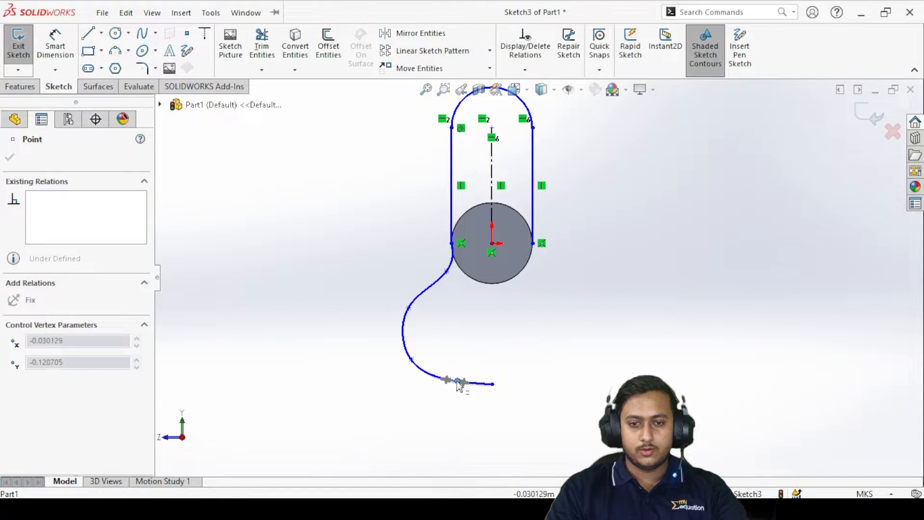
left_click(502, 392)
scroll(505, 389, "down", 3)
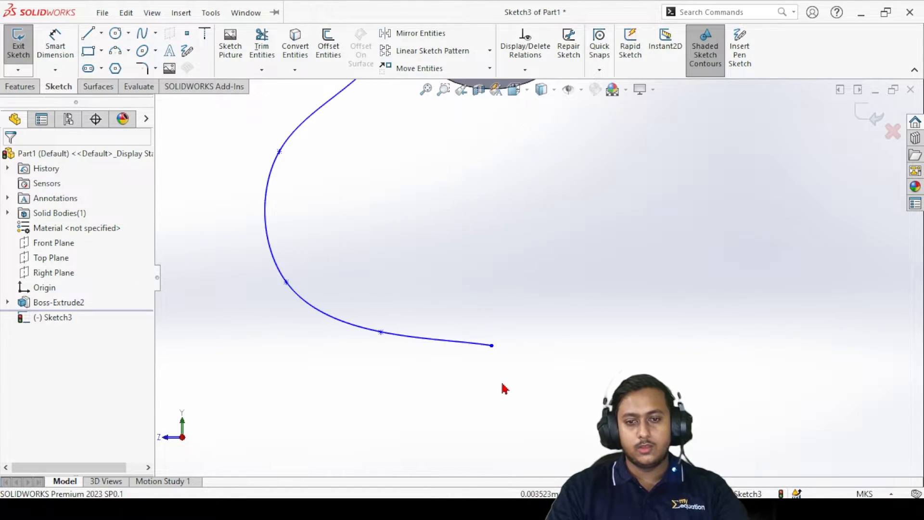
scroll(510, 351, "up", 1)
scroll(544, 231, "up", 3)
scroll(522, 183, "down", 2)
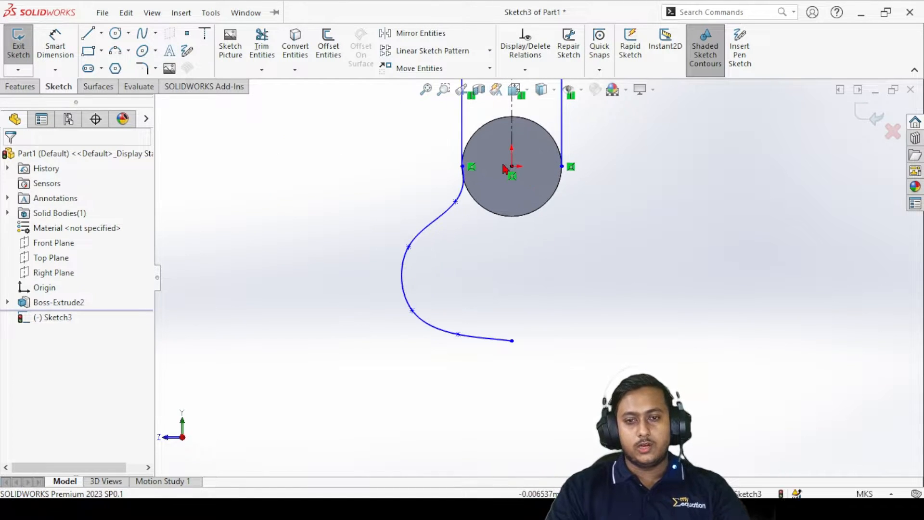
scroll(523, 323, "up", 1)
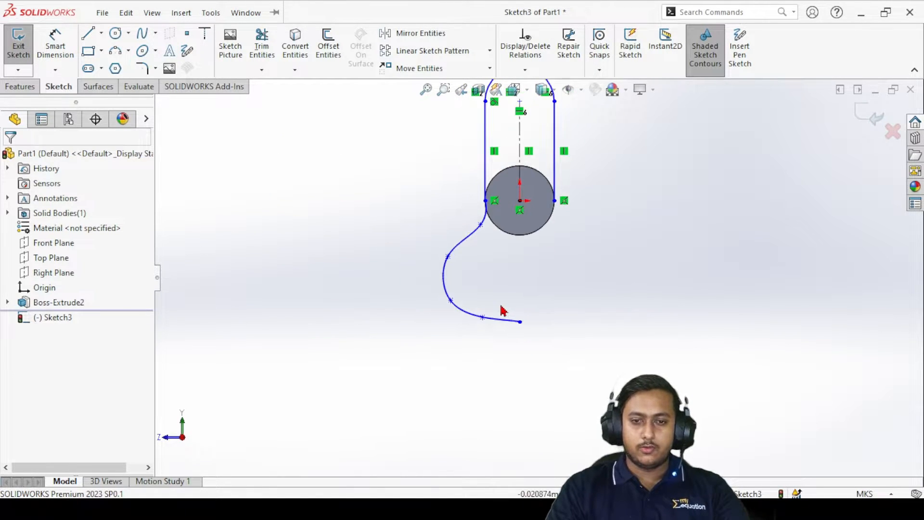
Add a Horizontal relation to the tangency handle at the spline's lower endpoint
scroll(508, 354, "down", 2)
left_click(525, 352)
scroll(539, 347, "down", 4)
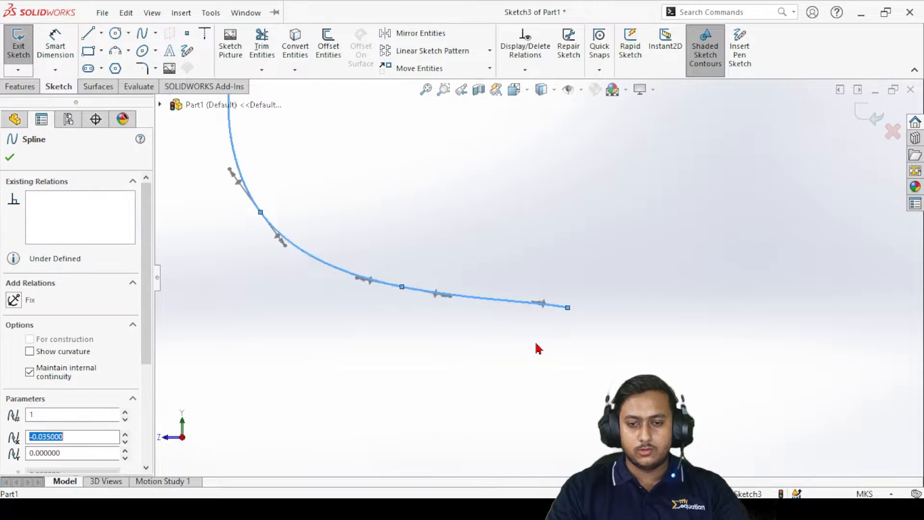
left_click(547, 280)
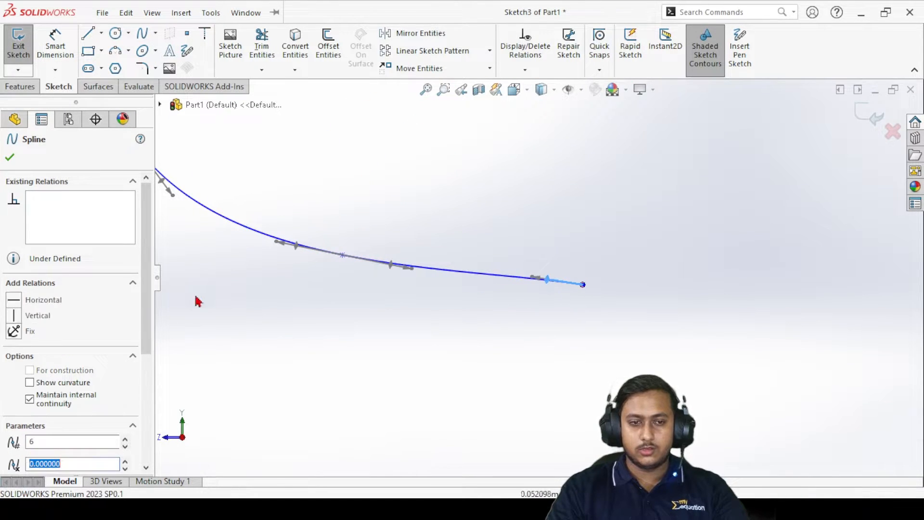
left_click(18, 302)
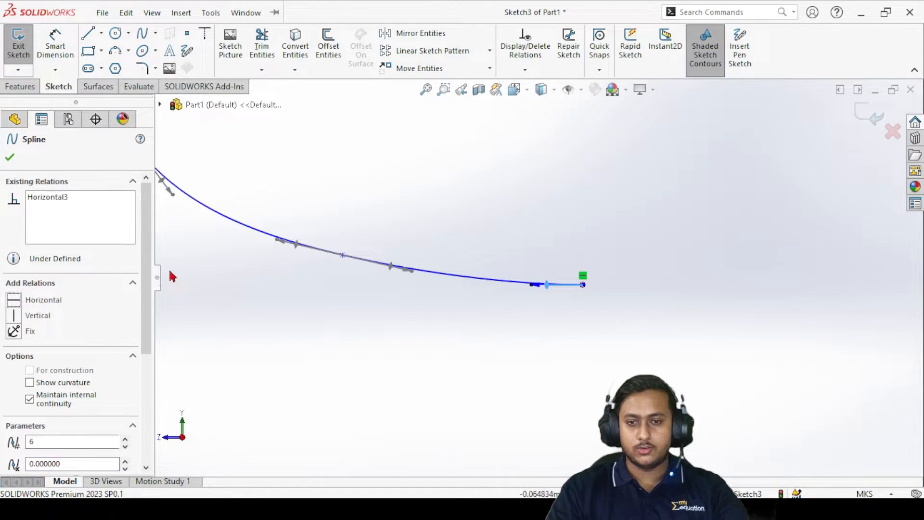
left_click(10, 157)
Add a Vertical relation to the tangency handle at the spline's upper endpoint on the disc's edge
scroll(522, 174, "up", 4)
scroll(515, 226, "down", 3)
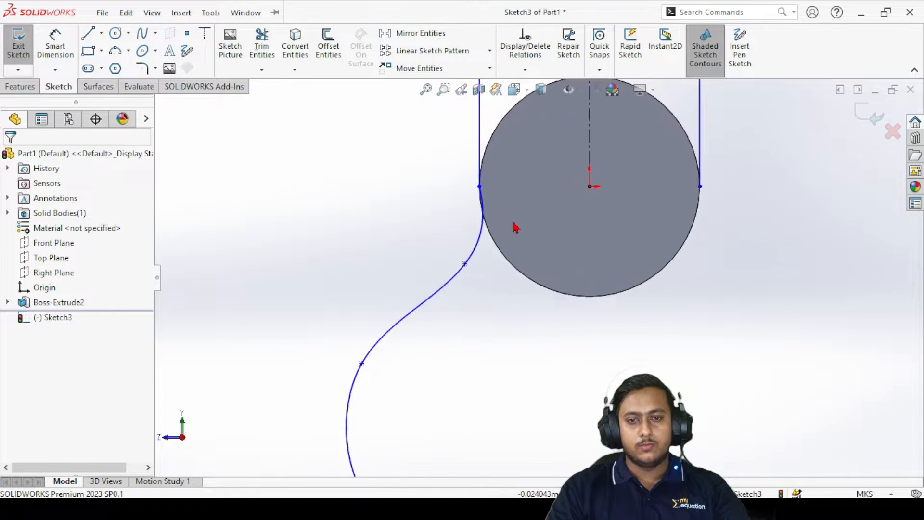
scroll(515, 226, "down", 2)
left_click(484, 196)
scroll(483, 198, "down", 2)
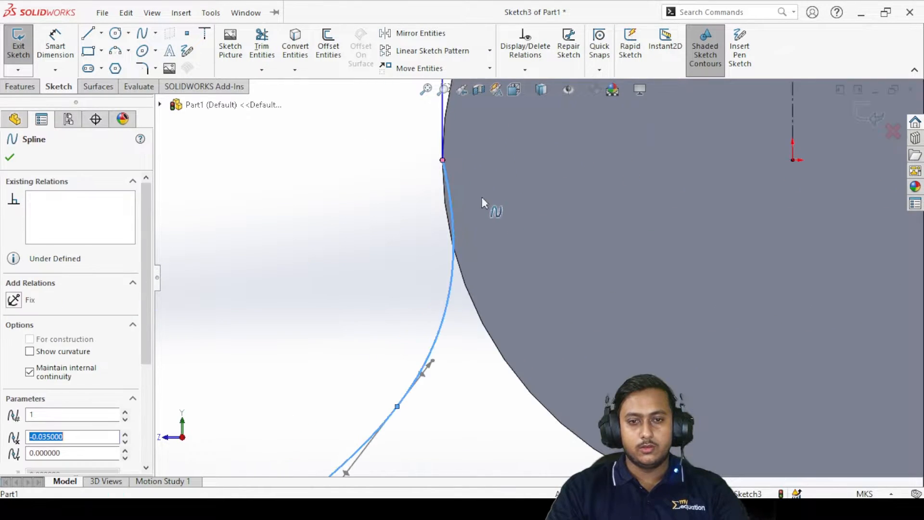
left_click(457, 222)
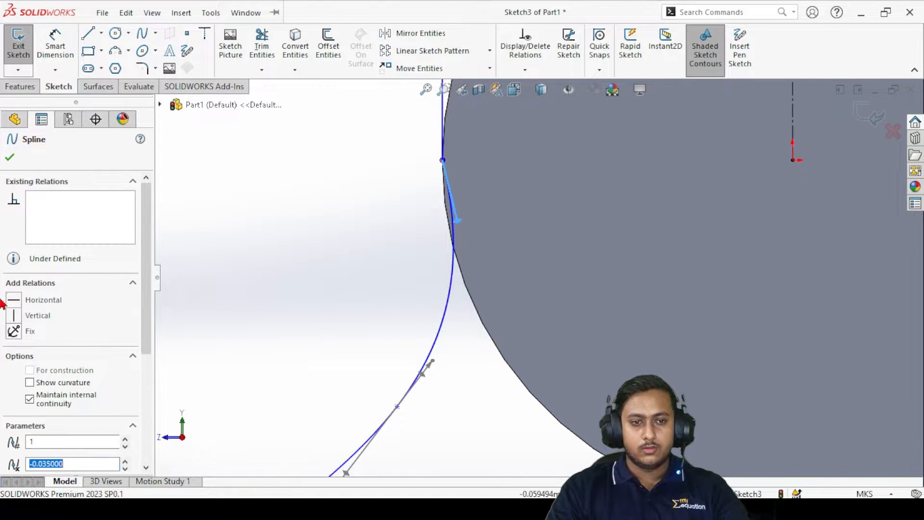
left_click(28, 317)
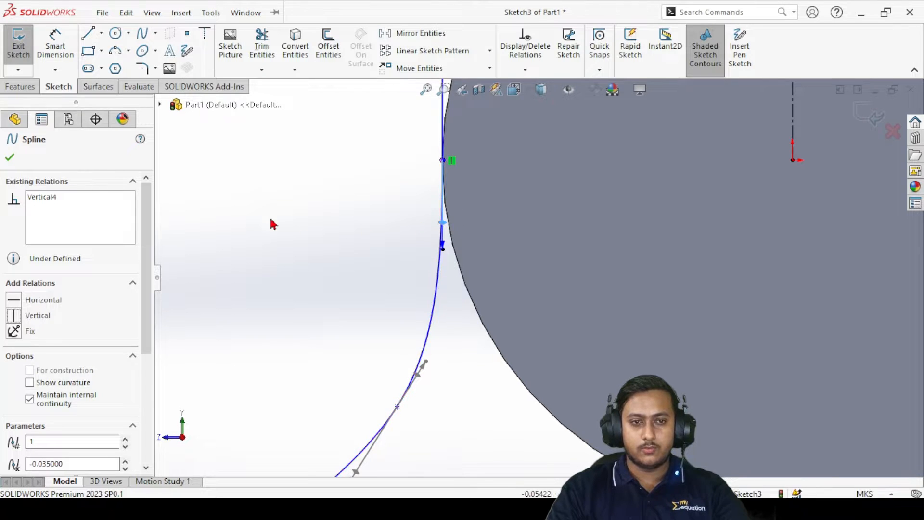
Refine the spline's bulge by slightly shifting its lower interior points and moving the upper bulge point to about X -0.067, Y -0.055 m
key("f")
scroll(568, 350, "down", 3)
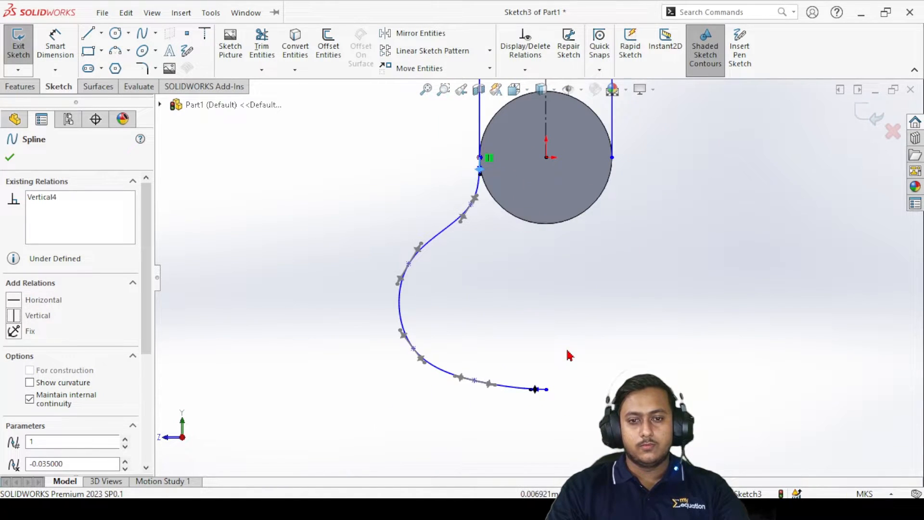
left_click(490, 329)
mouse_move(474, 381)
left_mouse_down()
mouse_move(458, 384)
mouse_move(467, 380)
left_mouse_up()
left_click(423, 406)
scroll(532, 280, "up", 4)
scroll(533, 254, "down", 3)
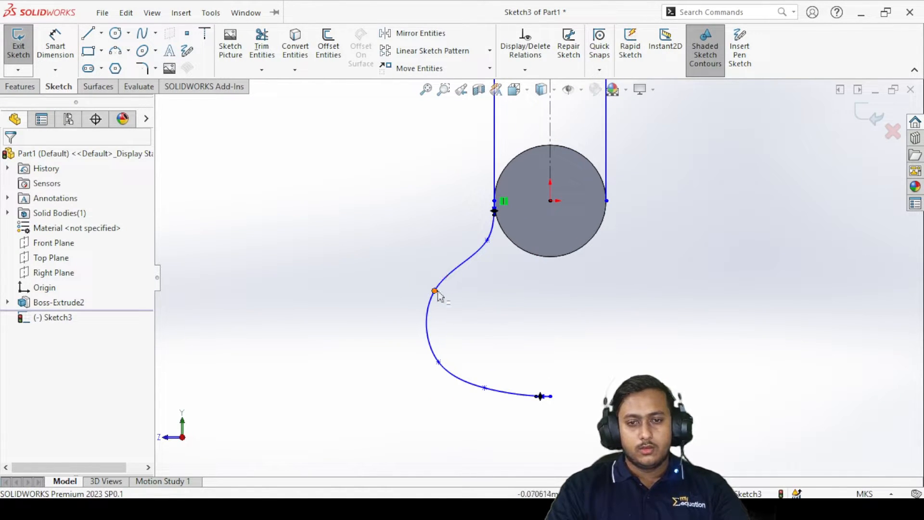
mouse_move(434, 291)
left_mouse_down()
mouse_move(472, 289)
mouse_move(450, 282)
mouse_move(434, 290)
mouse_move(443, 289)
left_mouse_up()
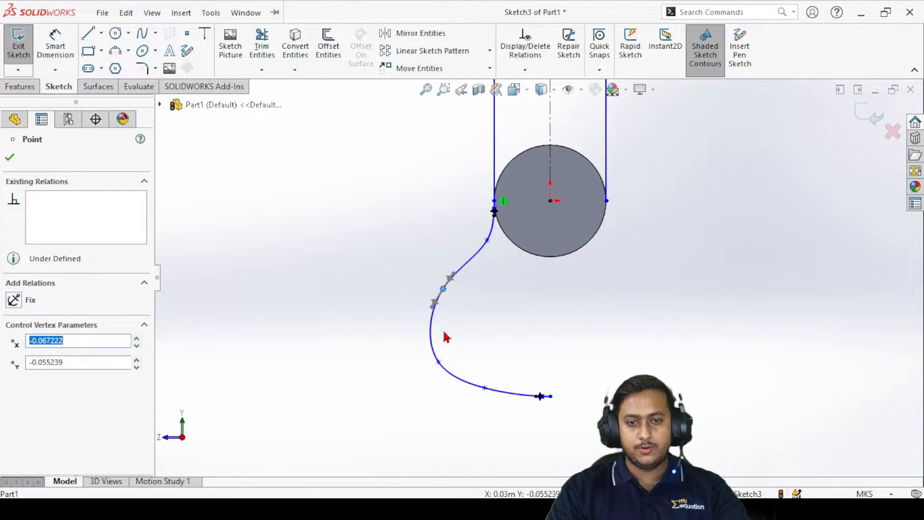
mouse_move(439, 362)
left_mouse_down()
mouse_move(421, 361)
mouse_move(436, 358)
left_mouse_up()
left_click(451, 412)
scroll(647, 240, "up", 5)
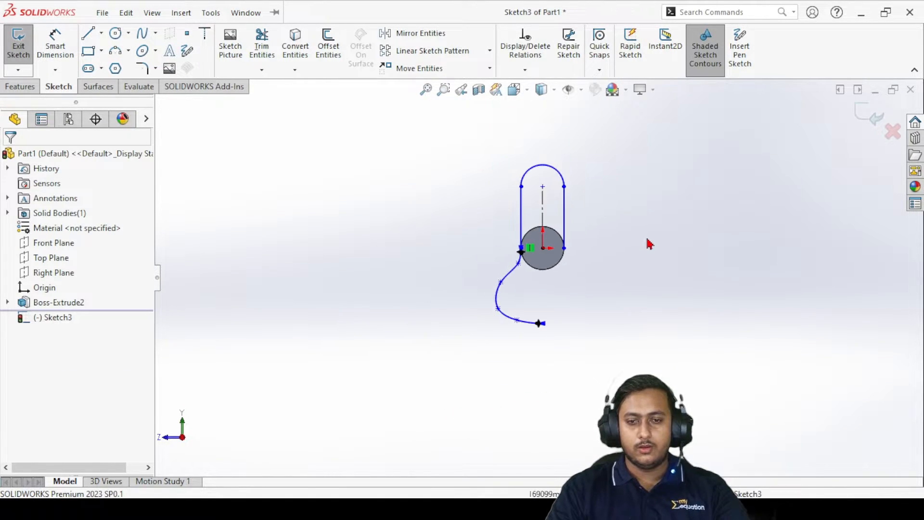
Mirror a copy of the spline about the vertical centerline to close the web and balance weight profile
scroll(647, 240, "down", 2)
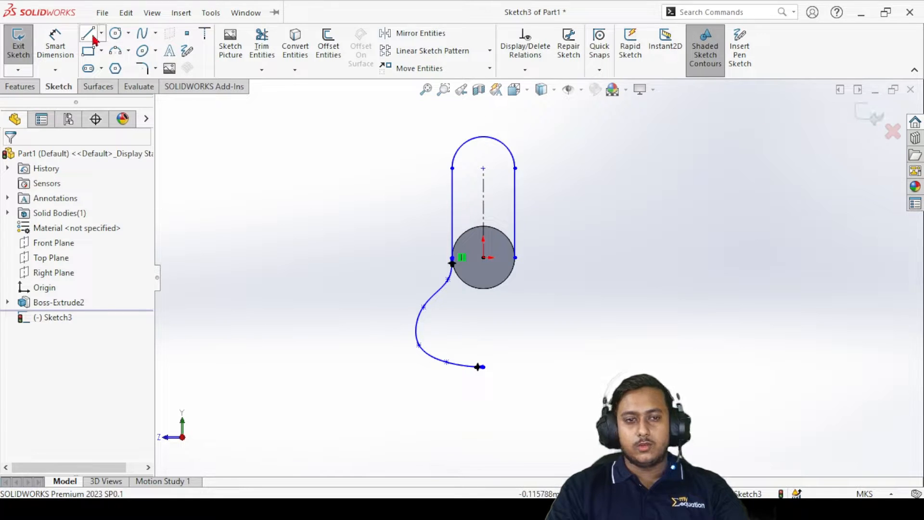
left_click(436, 34)
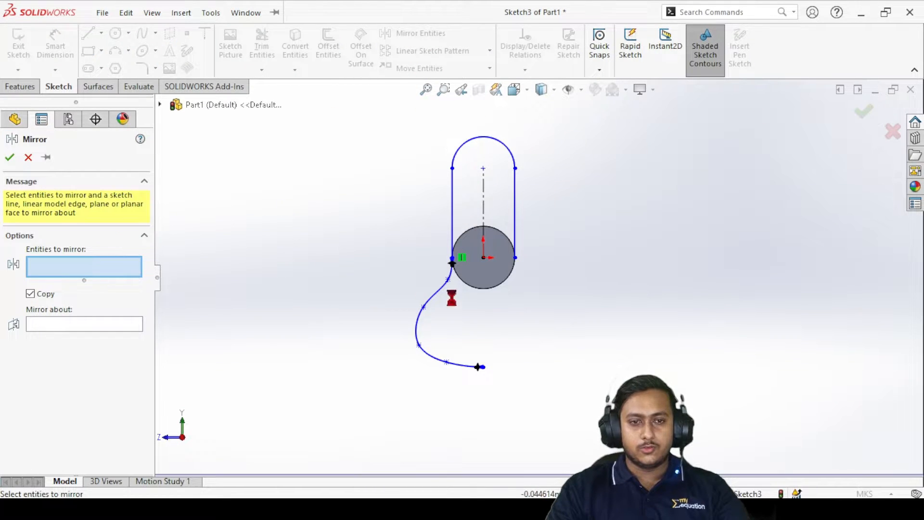
left_click(432, 302)
left_click(57, 332)
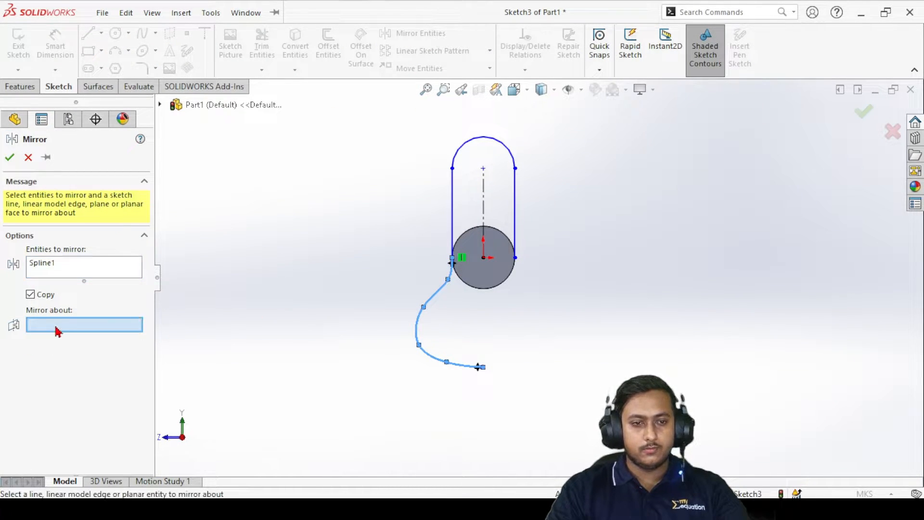
left_click(485, 211)
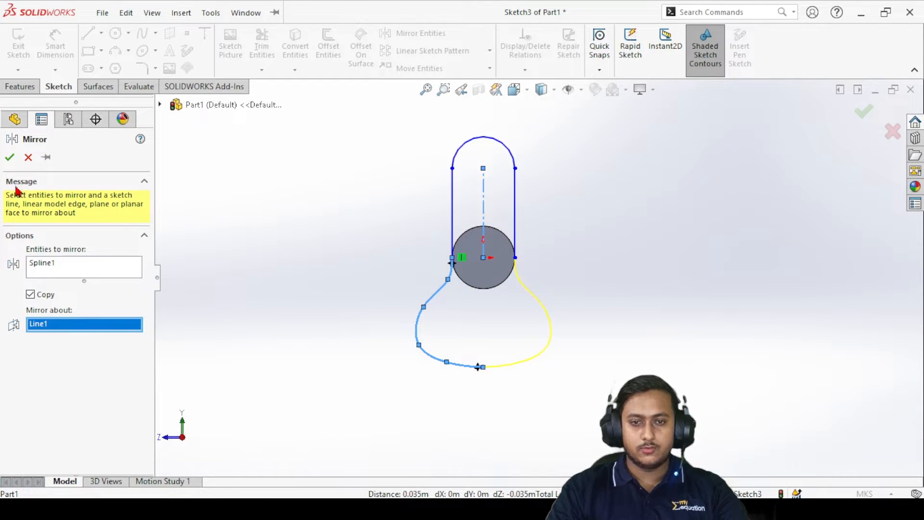
left_click(10, 158)
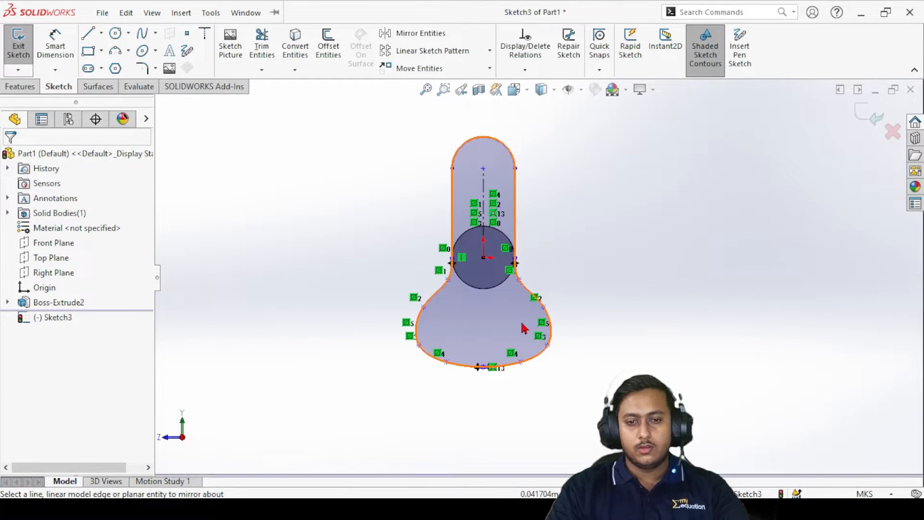
Extrude the closed web and balance weight profile to a blind depth of 0.04 m, away from the first journal
scroll(516, 333, "up", 1)
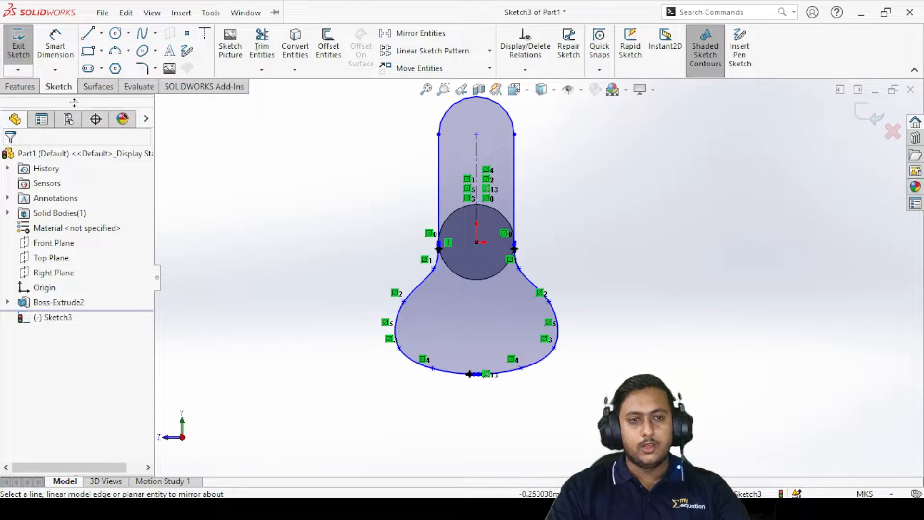
left_click(32, 89)
left_click(23, 43)
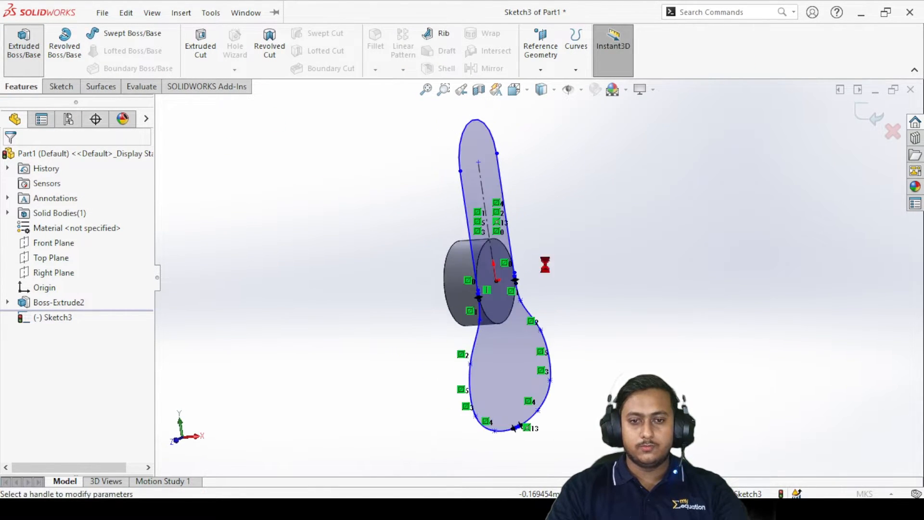
middle_click_drag(610, 244, 614, 219)
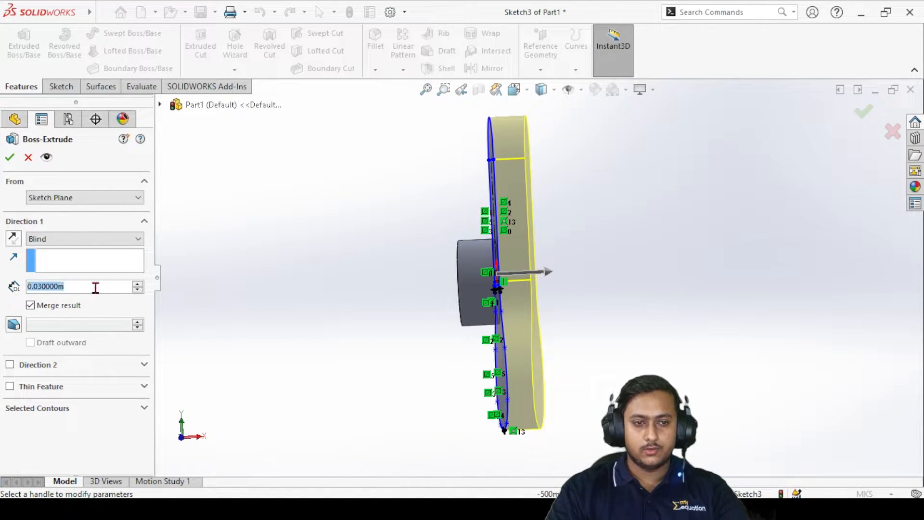
type("0.04")
key("Return")
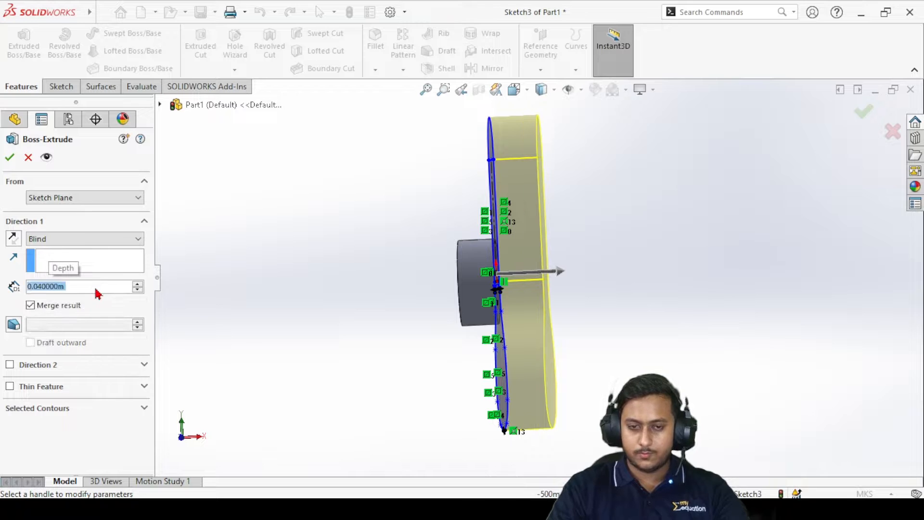
left_click(10, 157)
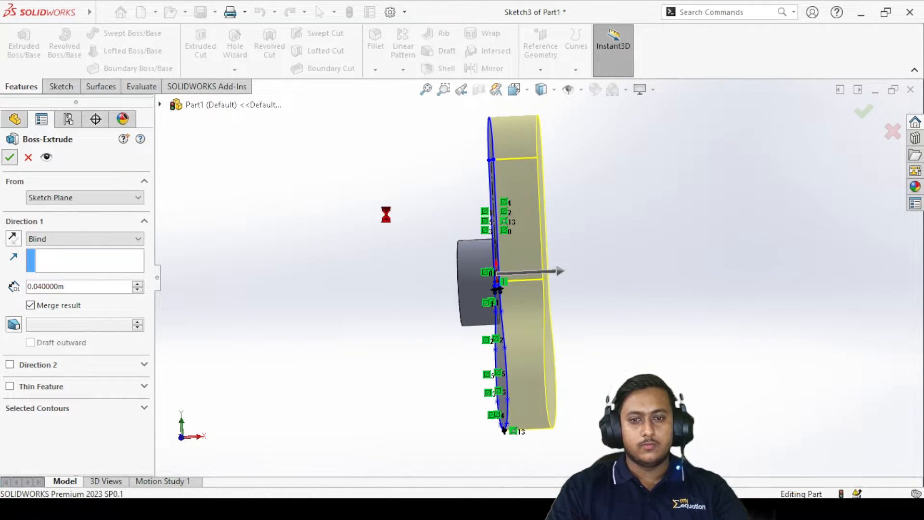
Open a new sketch on the web's flat outer face, opposite the first journal
scroll(656, 279, "up", 3)
scroll(535, 258, "down", 3)
middle_click_drag(535, 258, 501, 251)
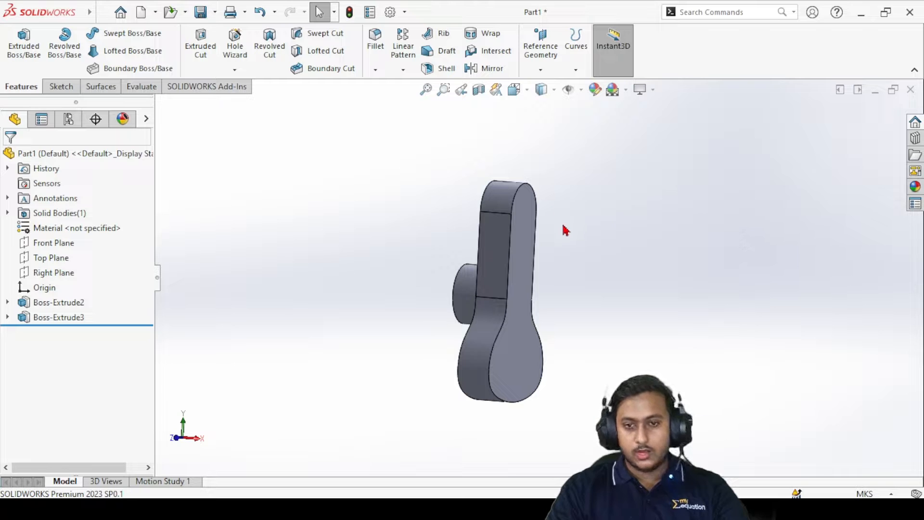
scroll(565, 235, "up", 2)
scroll(573, 255, "down", 3)
mouse_move(494, 254)
middle_mouse_down()
mouse_move(520, 229)
mouse_move(484, 249)
middle_mouse_up()
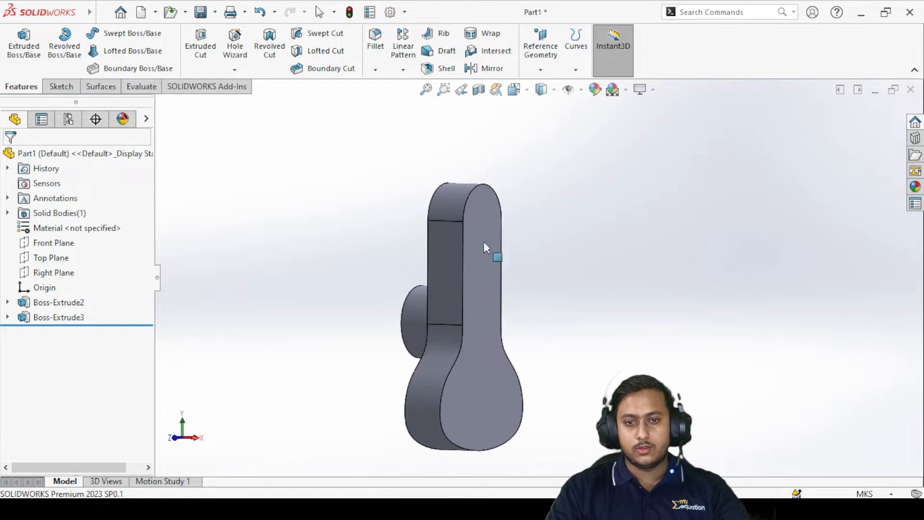
right_click(487, 213)
left_click(474, 140)
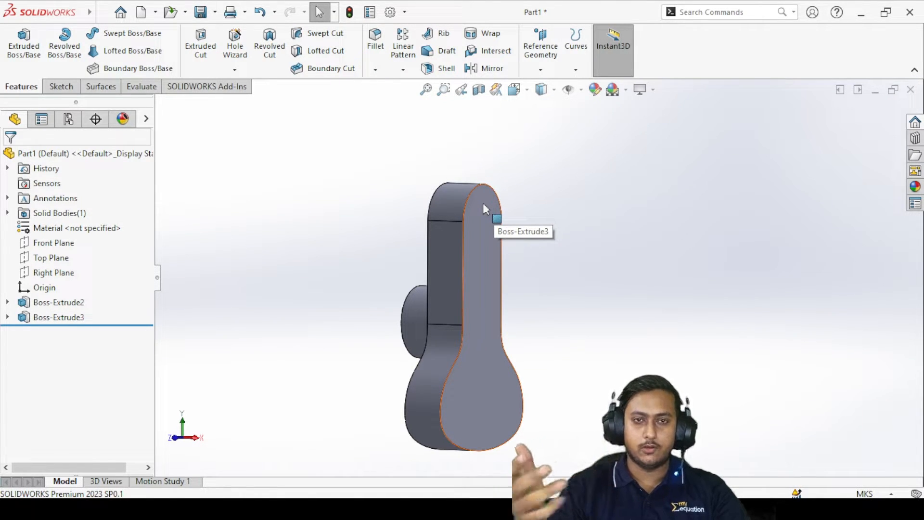
scroll(528, 233, "up", 3)
scroll(529, 238, "down", 5)
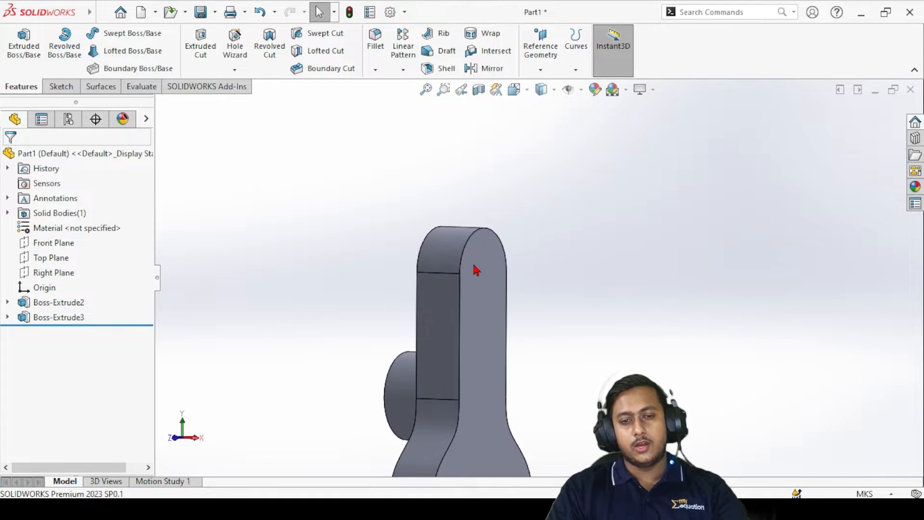
left_click(476, 269)
right_click(479, 265)
left_click(508, 197)
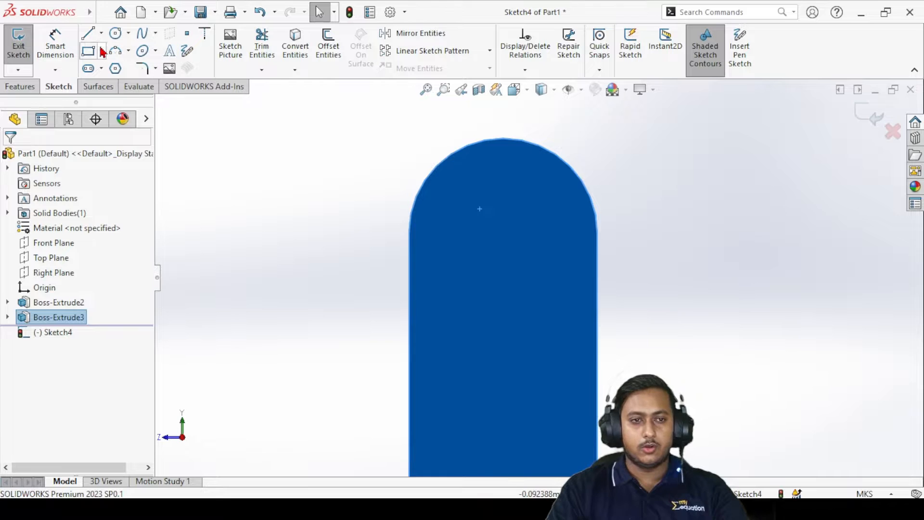
Draw a circle concentric with the web's rounded upper end and set its radius to 0.03 m
left_click(116, 32)
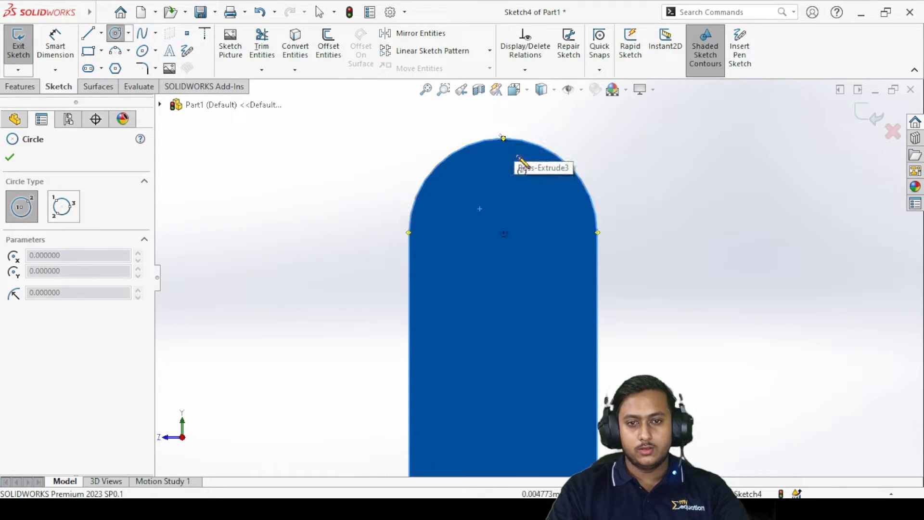
left_click(503, 233)
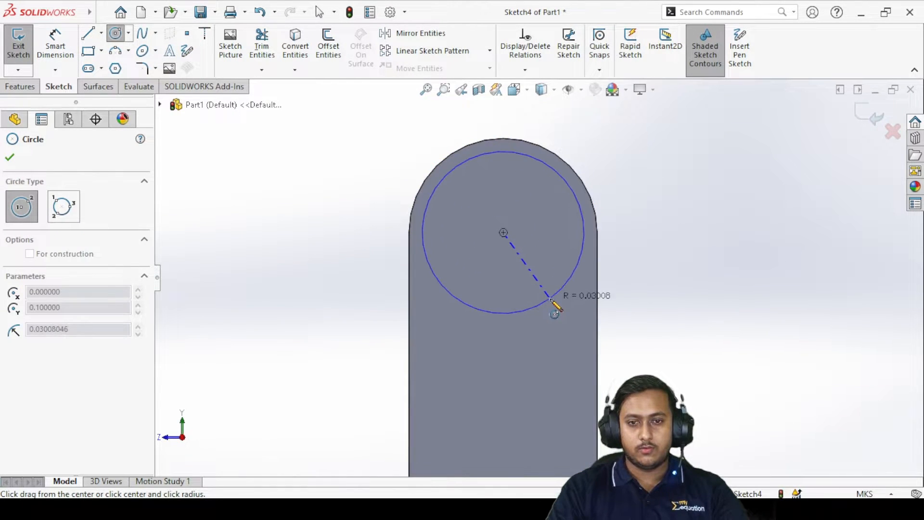
left_click(549, 299)
key("Escape")
key("Escape")
left_click(446, 177)
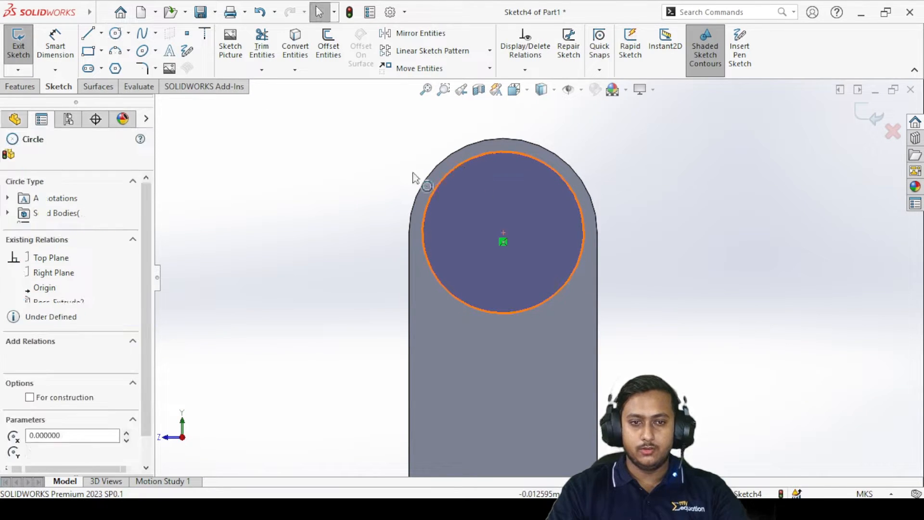
double_click(96, 413)
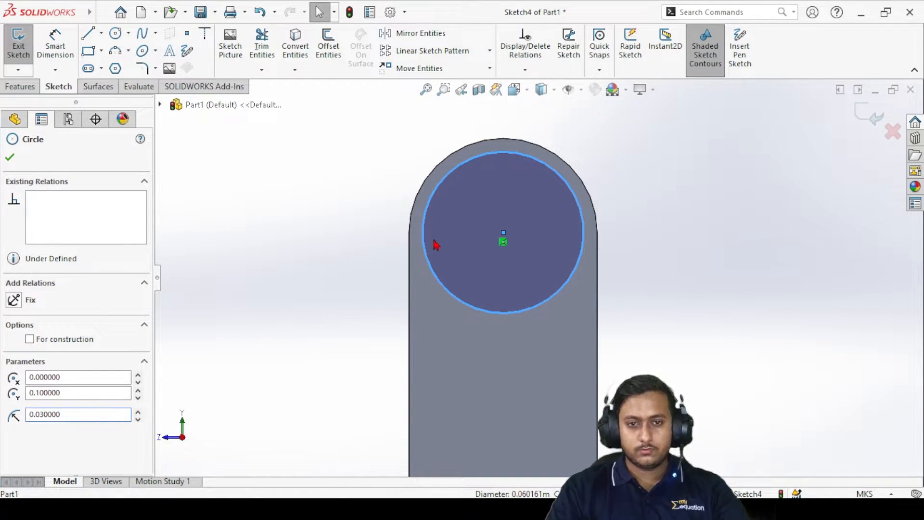
left_click(330, 206)
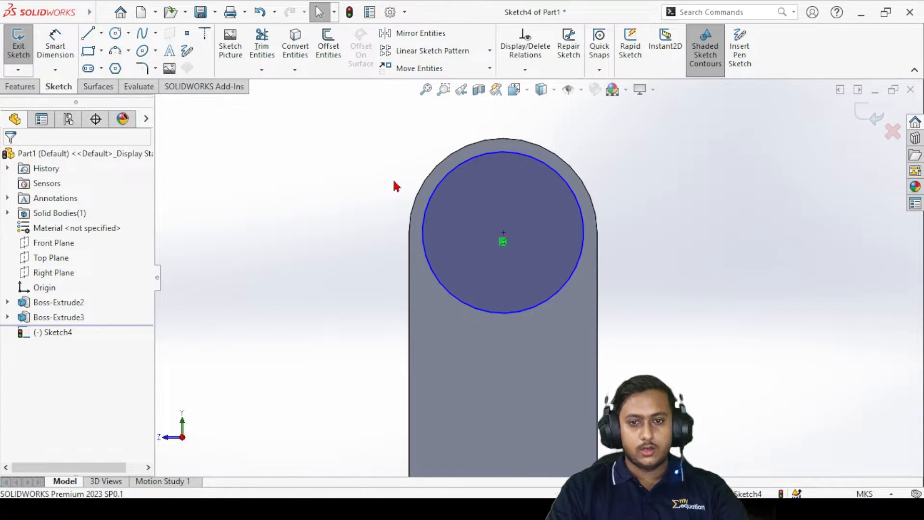
Extrude the circle 0.04 m outward from the web's face to form half of the crankpin
left_click(29, 88)
left_click(24, 46)
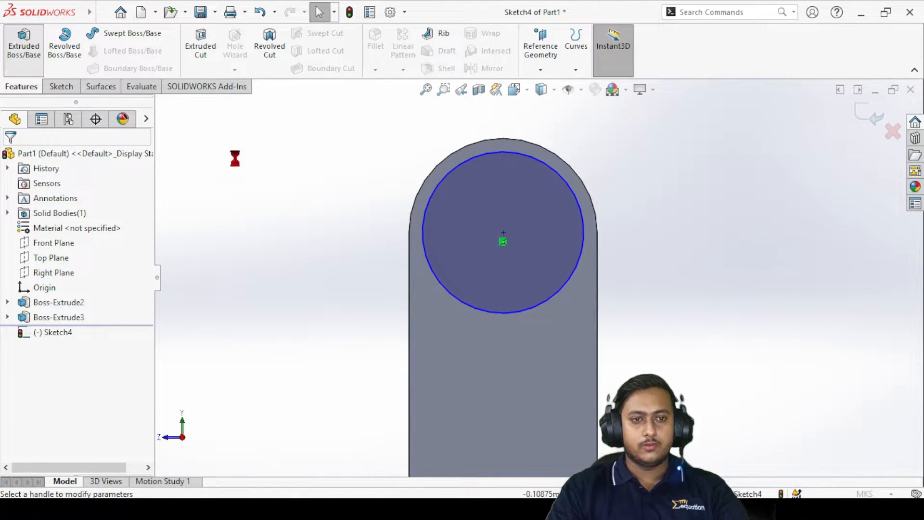
middle_click_drag(580, 297, 560, 270)
scroll(536, 274, "up", 2)
scroll(518, 269, "down", 5)
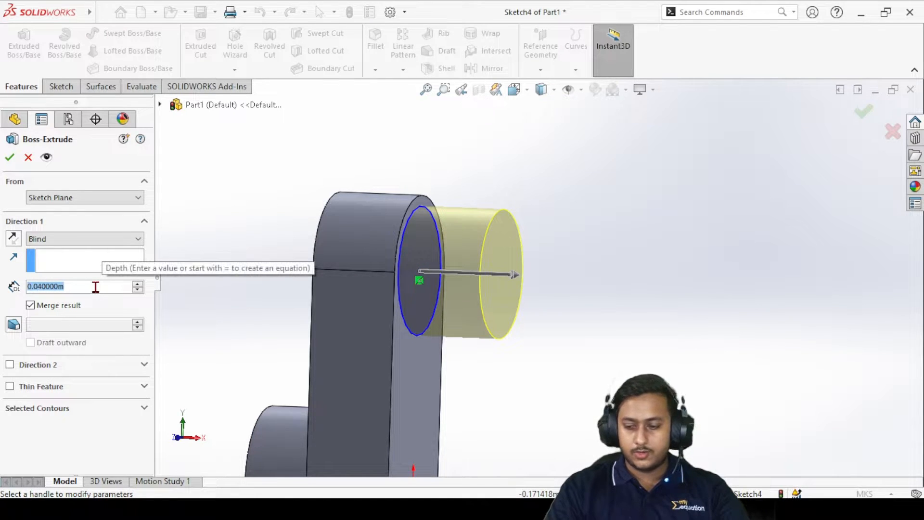
type("0.02")
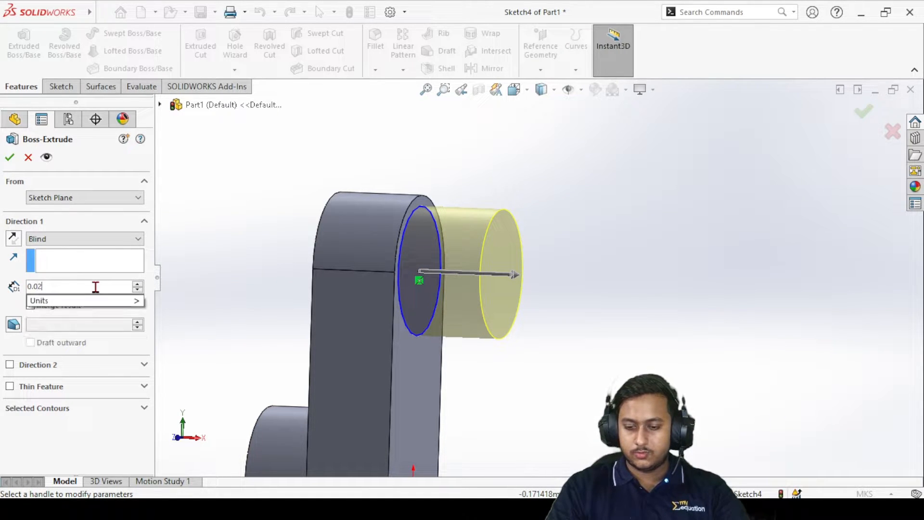
key("Return")
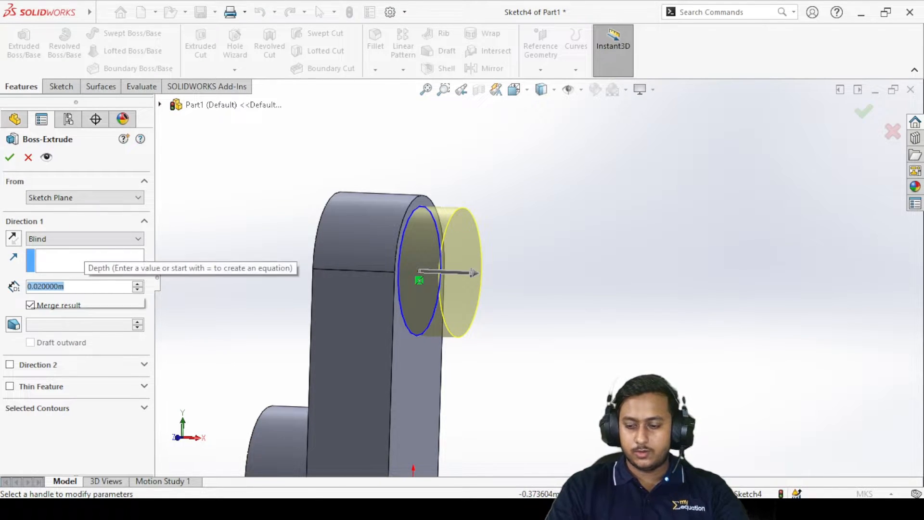
type("0.04")
key("Return")
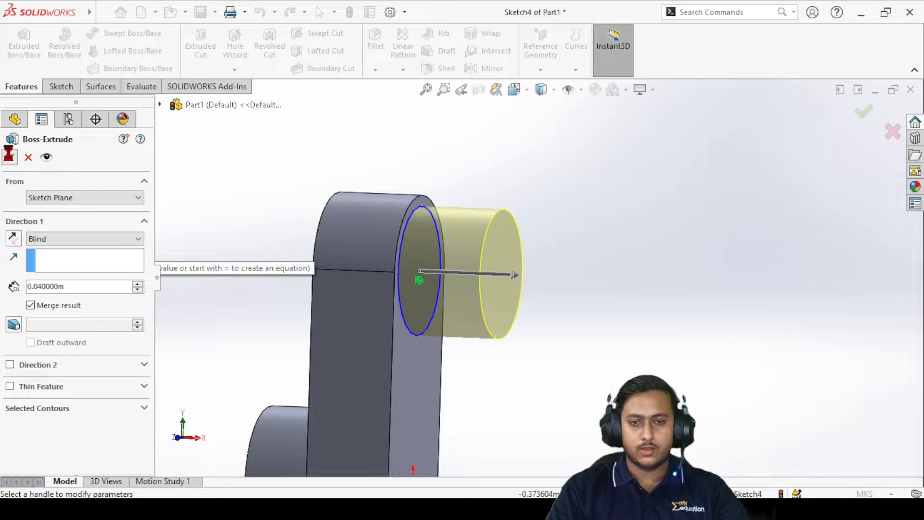
left_click(736, 303)
Examine the journal, web and crankpin from several distances and angles
scroll(722, 309, "up", 5)
scroll(513, 285, "down", 3)
mouse_move(537, 263)
middle_mouse_down()
mouse_move(477, 274)
mouse_move(542, 262)
mouse_move(531, 273)
middle_mouse_up()
scroll(537, 277, "up", 6)
scroll(566, 292, "down", 3)
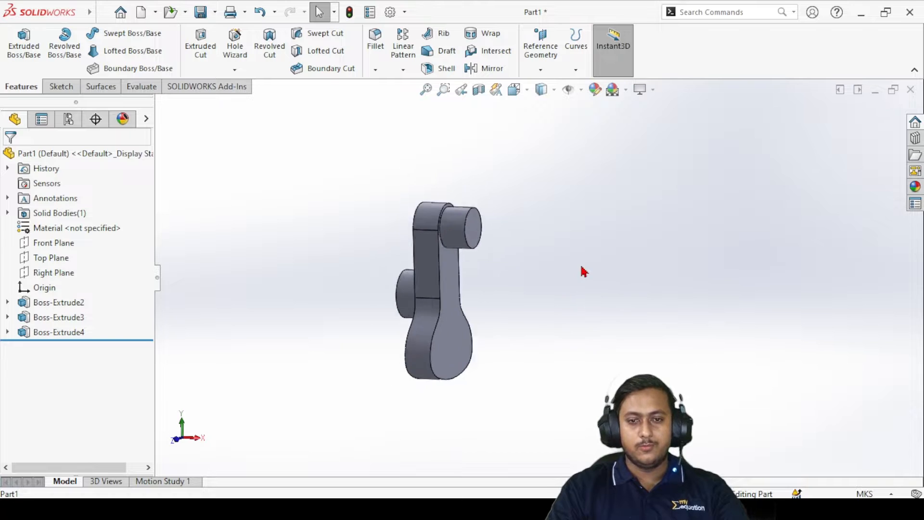
scroll(510, 266, "down", 2)
scroll(482, 250, "up", 2)
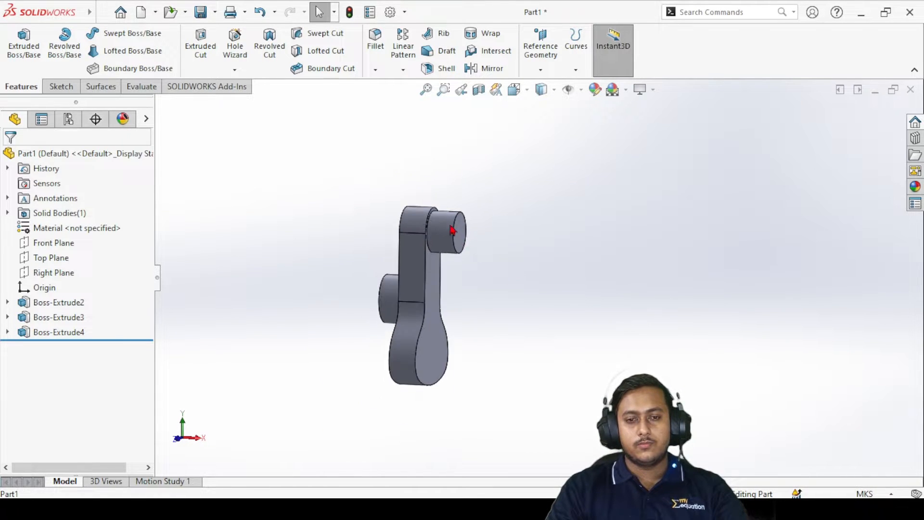
scroll(455, 240, "down", 5)
scroll(497, 279, "up", 5)
scroll(581, 276, "down", 2)
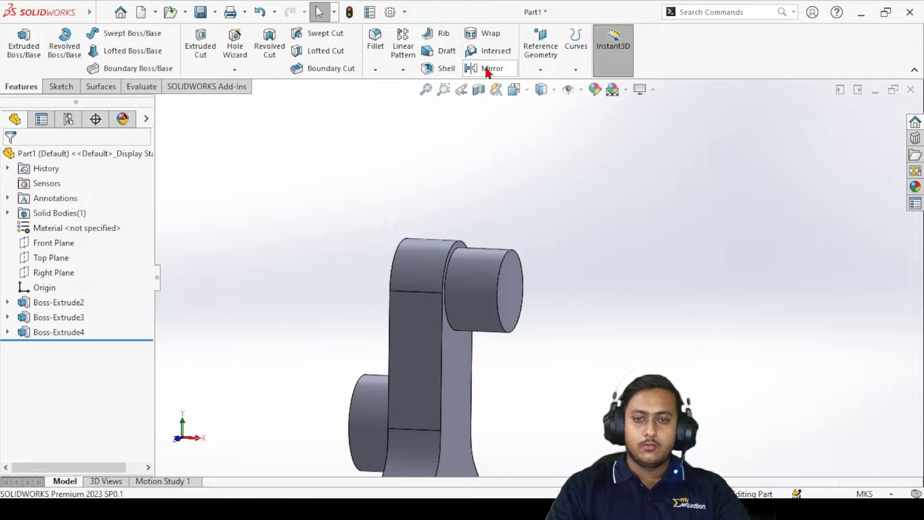
middle_click_drag(415, 415, 440, 324)
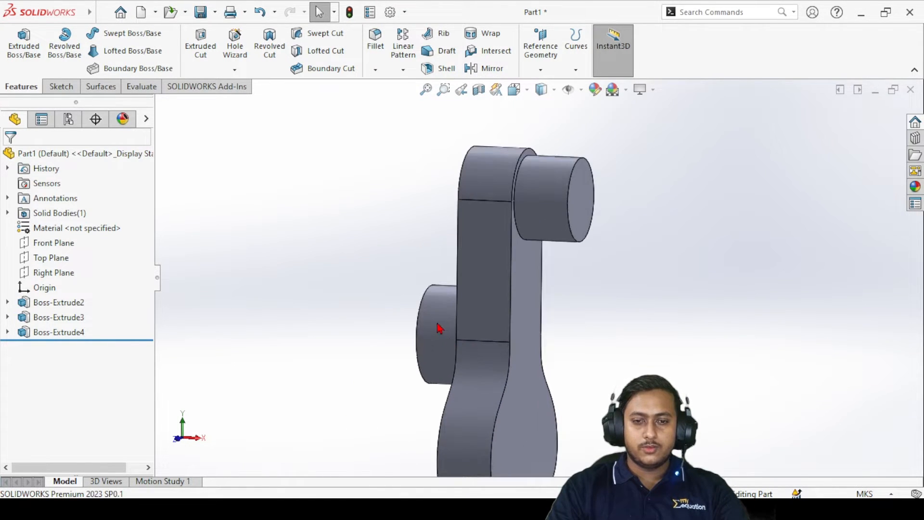
Check the extrusion depth of the first journal in its feature definition
left_click(439, 327)
middle_click_drag(643, 344, 654, 340)
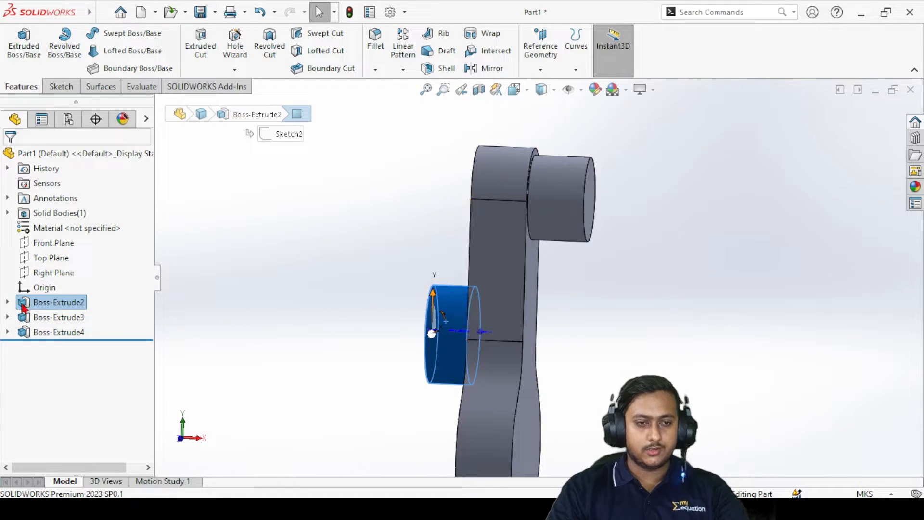
right_click(24, 303)
left_click(69, 200)
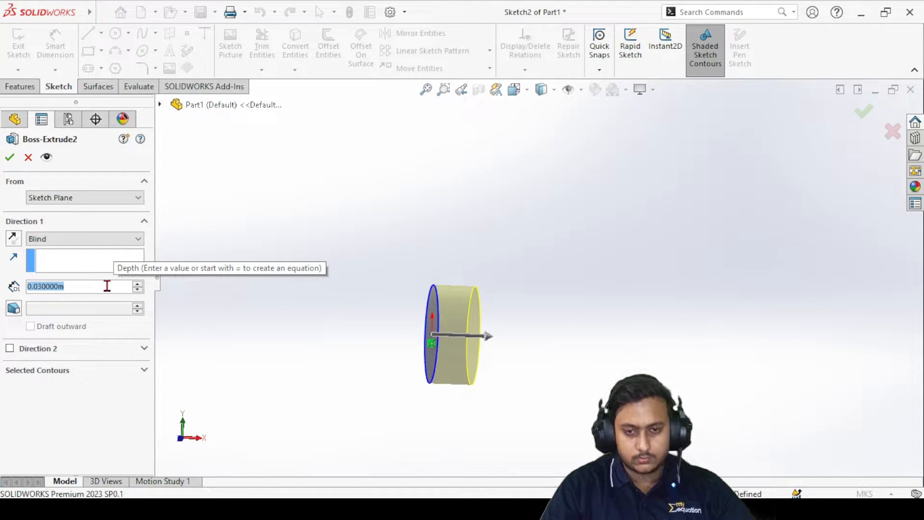
left_click(28, 156)
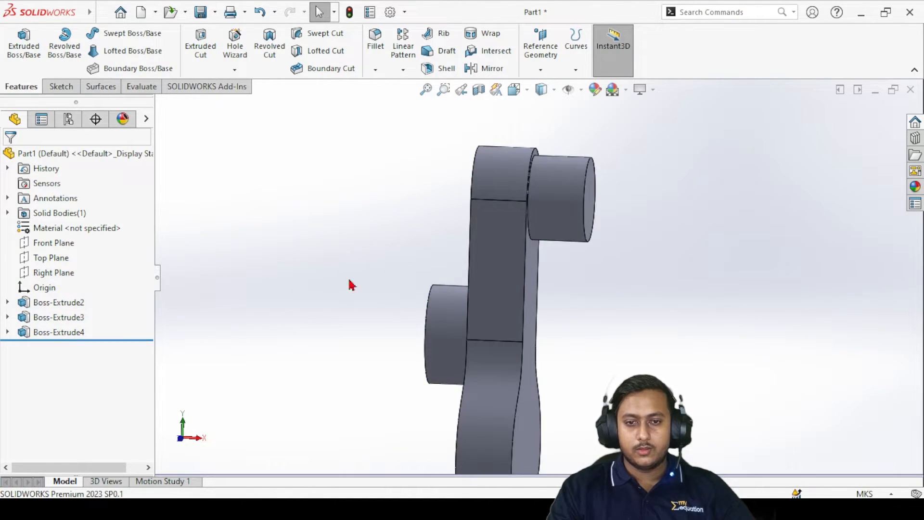
Mirror the journal, web and crankpin features about the crankpin's flat end face
scroll(635, 262, "up", 3)
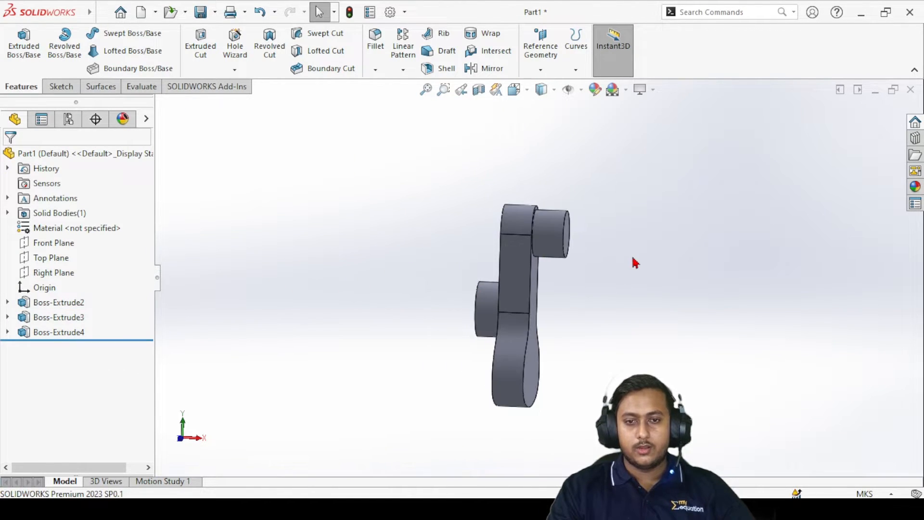
scroll(549, 254, "down", 5)
middle_click_drag(501, 237, 523, 258)
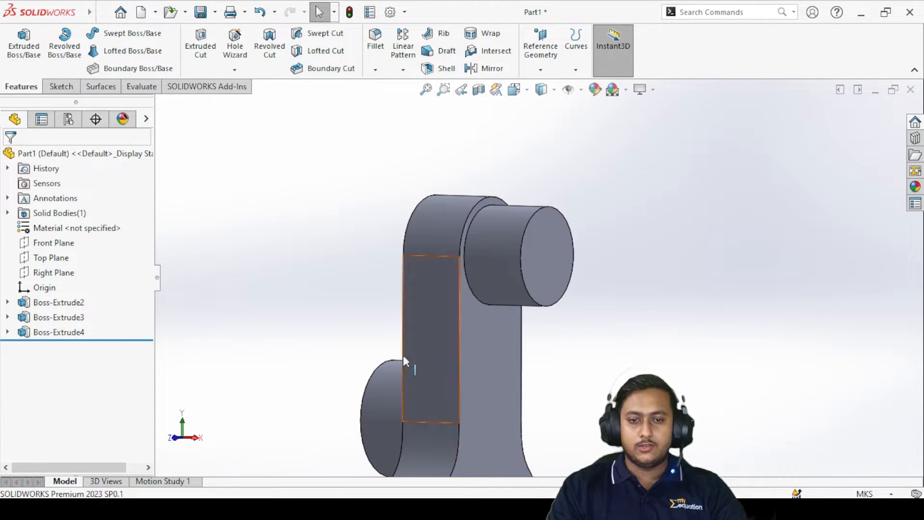
left_click(489, 70)
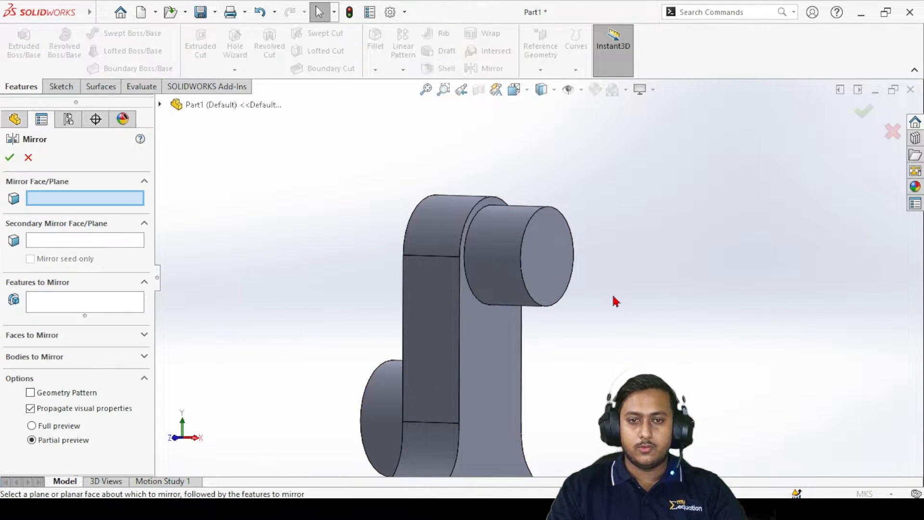
left_click(543, 242)
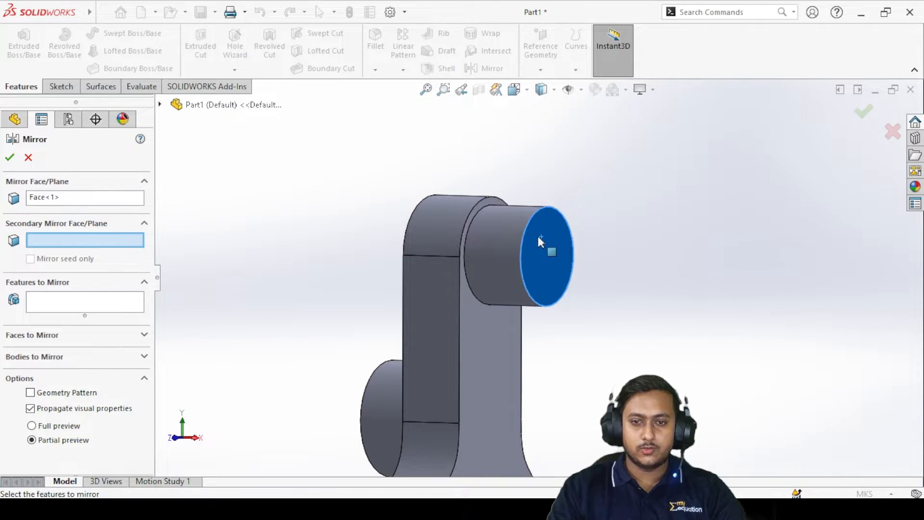
left_click(54, 306)
left_click(394, 415)
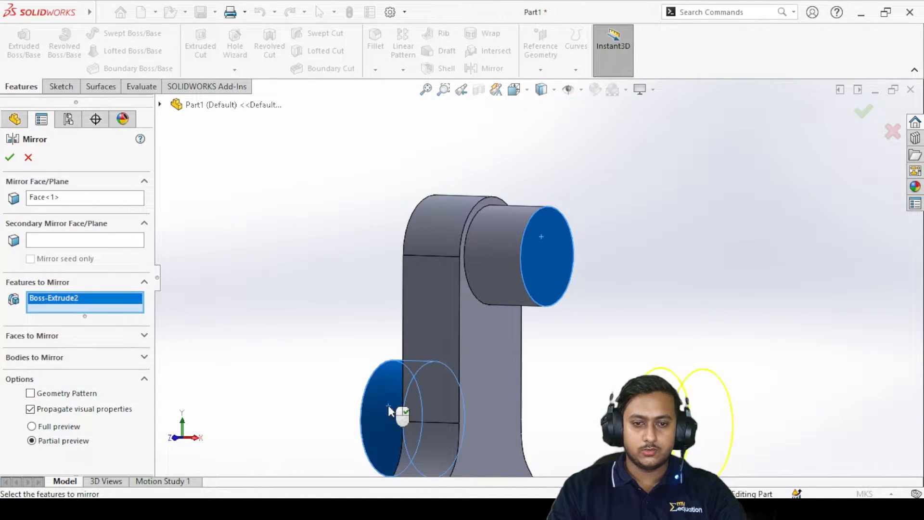
left_click(460, 307)
left_click(488, 270)
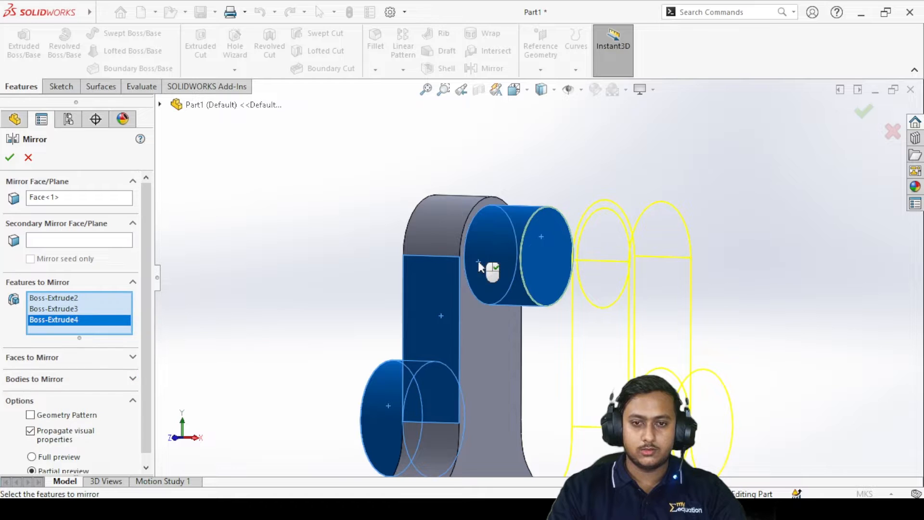
left_click(10, 157)
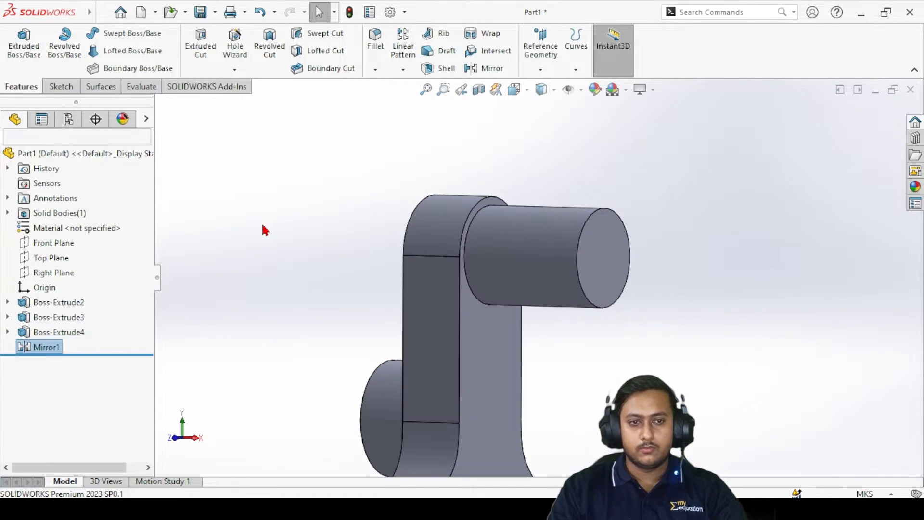
scroll(549, 298, "up", 5)
scroll(609, 312, "down", 3)
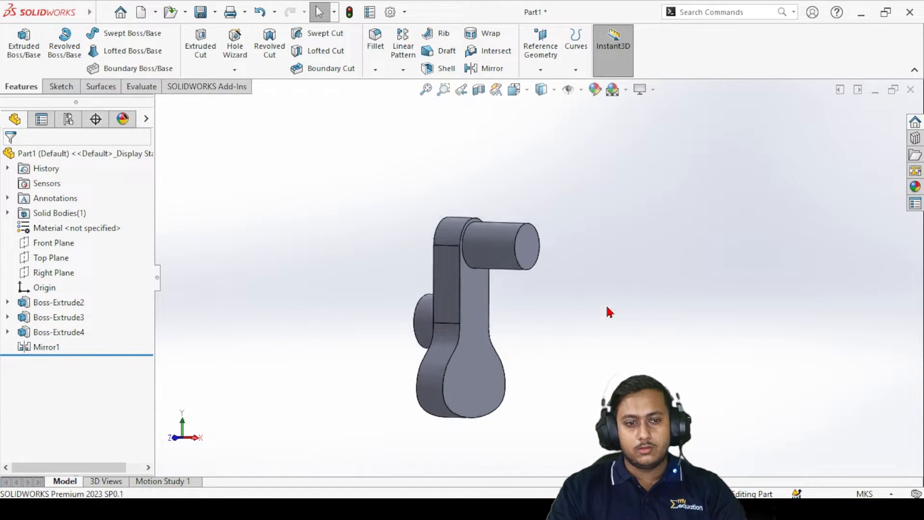
Edit the existing mirror feature and remove the crankpin, web and journal extrusions from its features to mirror
left_click(42, 347)
right_click(42, 347)
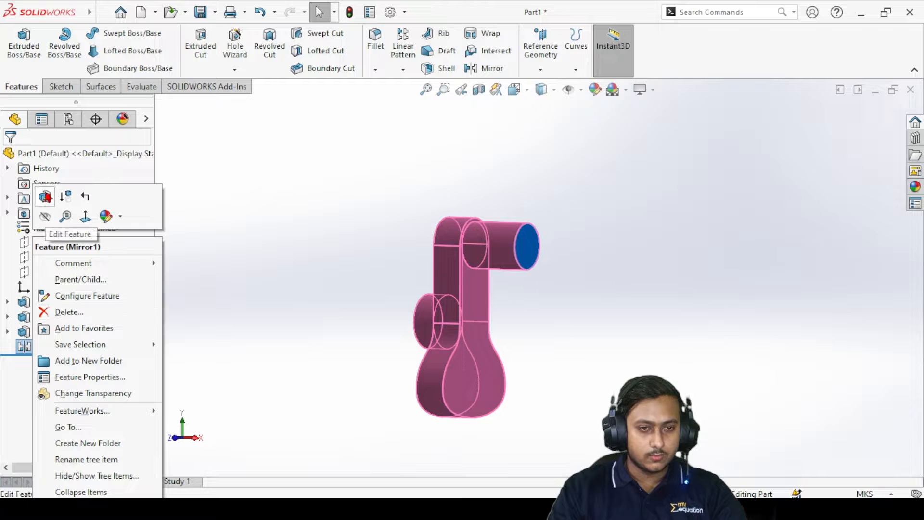
left_click(45, 196)
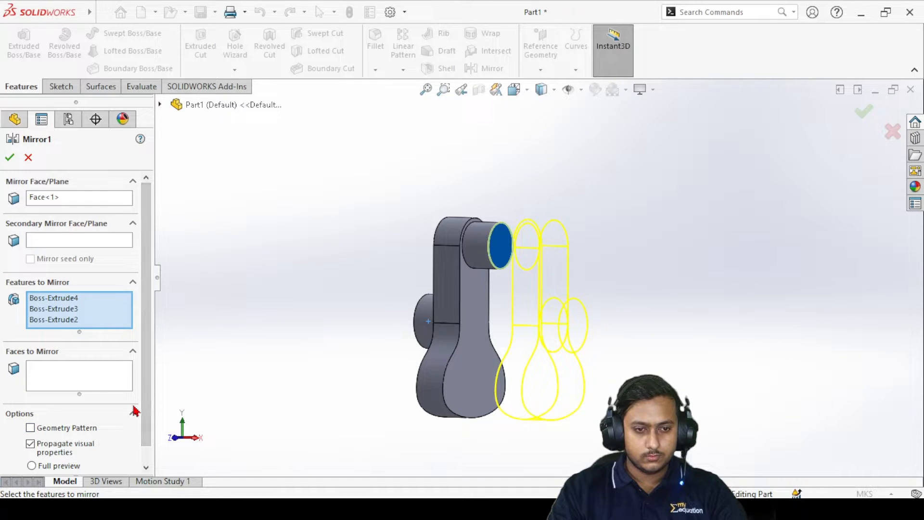
scroll(136, 415, "down", 1)
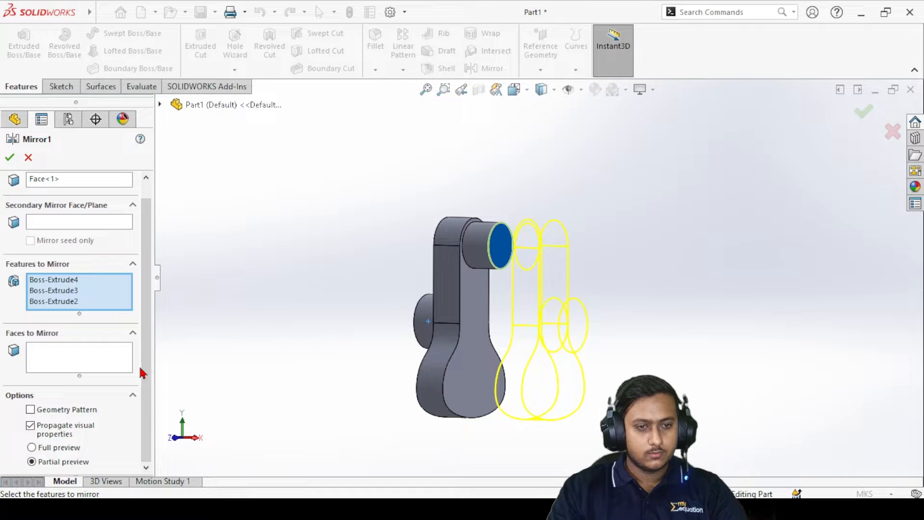
left_click(48, 280)
right_click(37, 281)
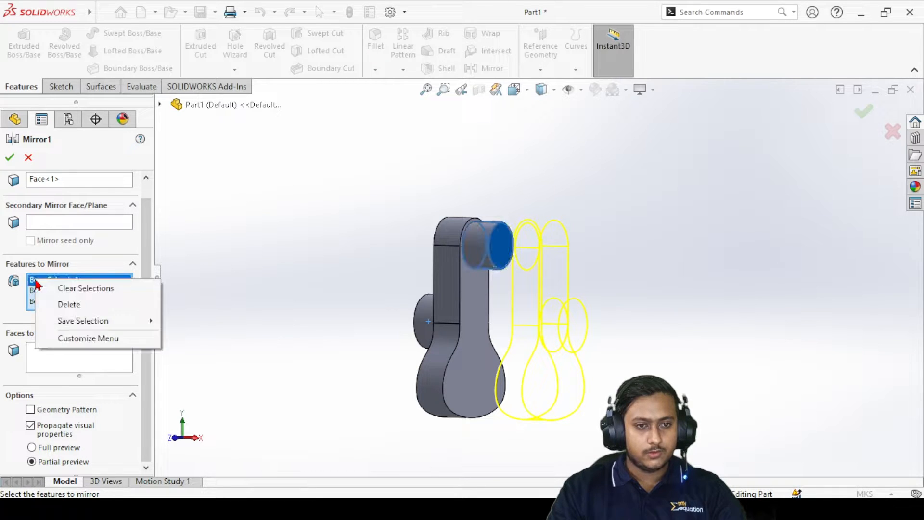
left_click(72, 305)
left_click(73, 285)
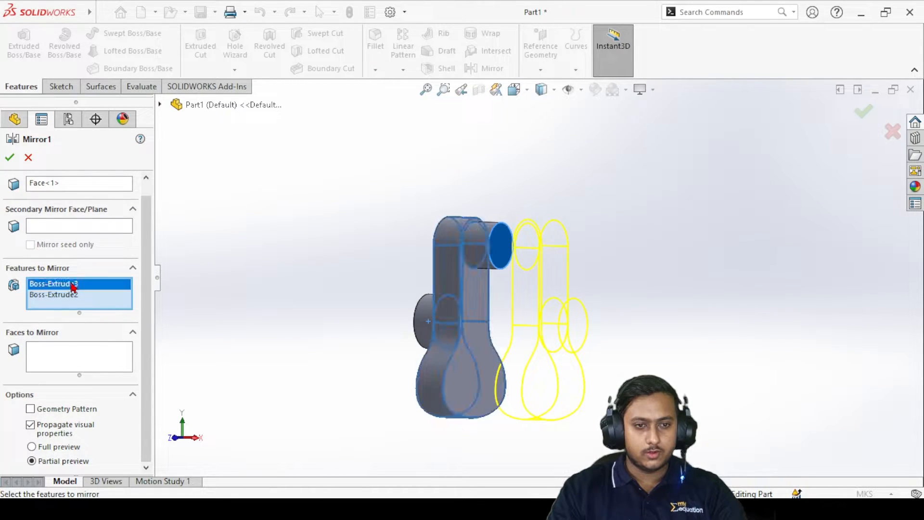
right_click(74, 286)
left_click(78, 304)
left_click(68, 296)
right_click(68, 302)
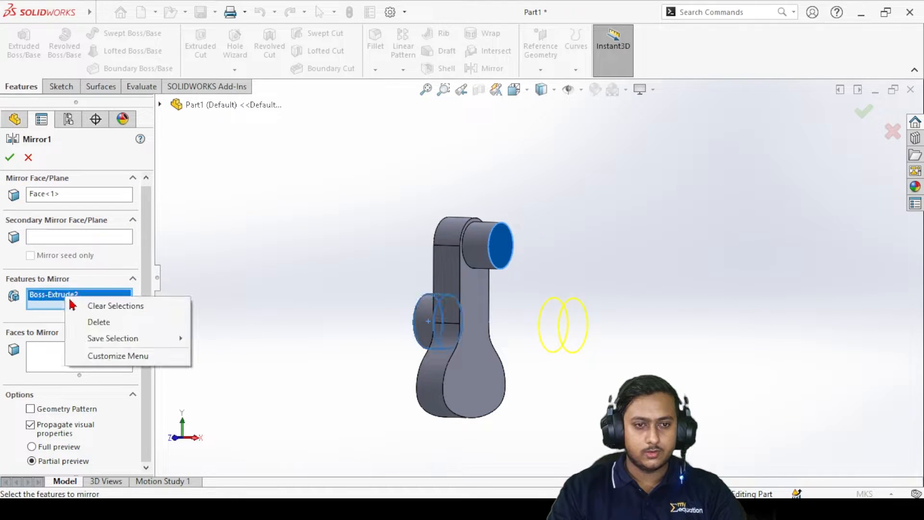
left_click(102, 321)
Try to mirror only the crankpin extrusion about its flat end face
scroll(555, 276, "up", 2)
scroll(552, 264, "down", 4)
mouse_move(490, 272)
middle_mouse_down()
mouse_move(516, 273)
mouse_move(499, 274)
middle_mouse_up()
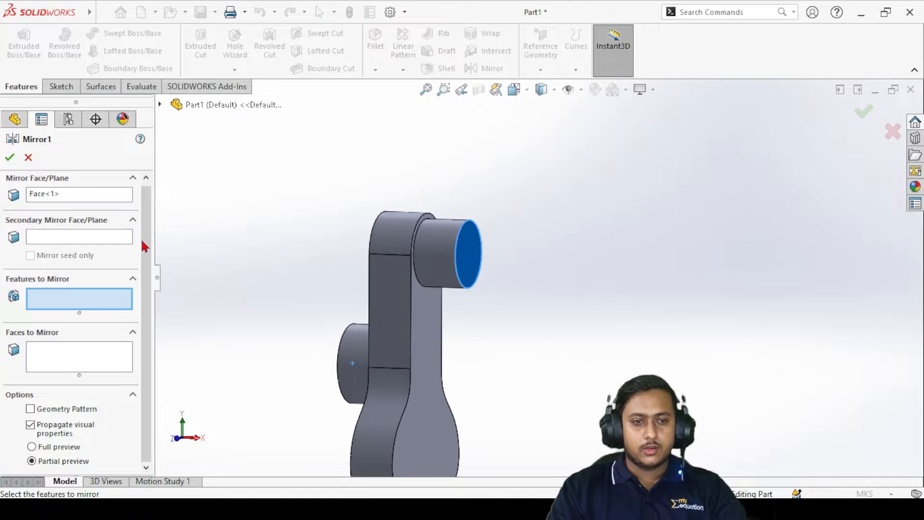
left_click(427, 266)
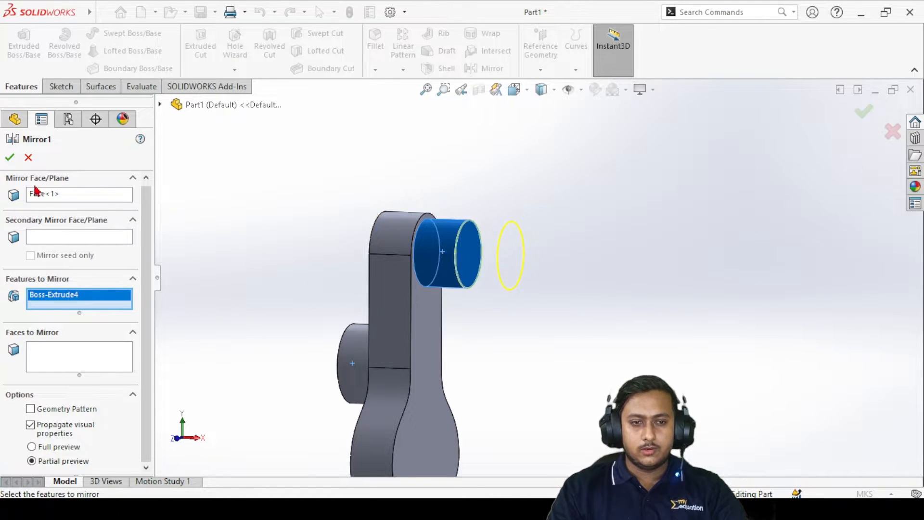
left_click(10, 161)
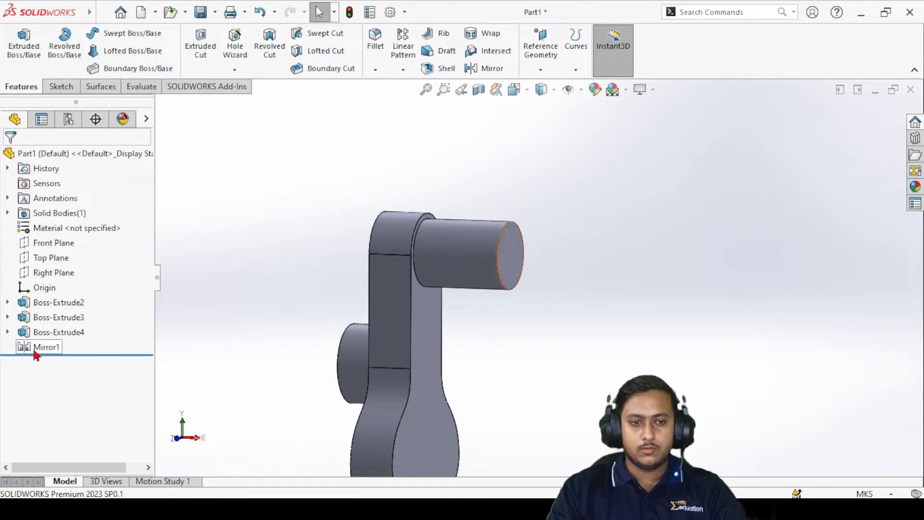
Delete the mirror feature from the part
right_click(55, 346)
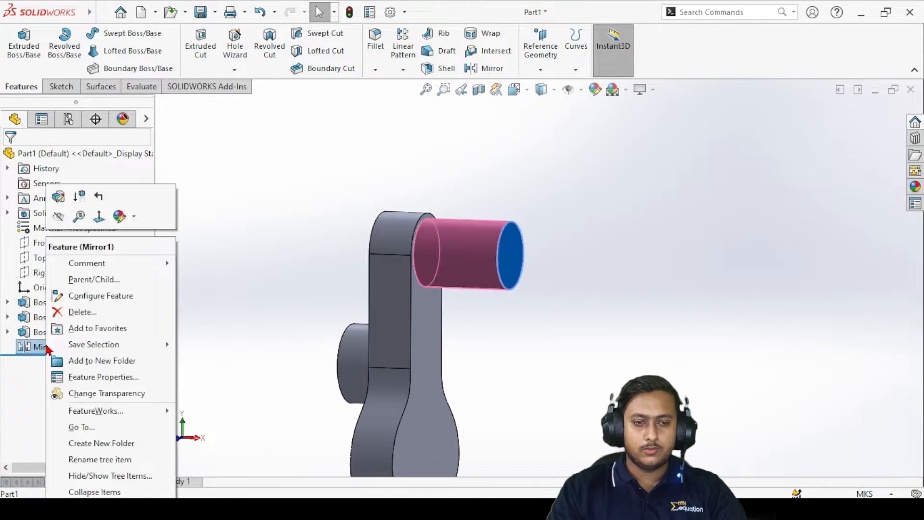
left_click(86, 308)
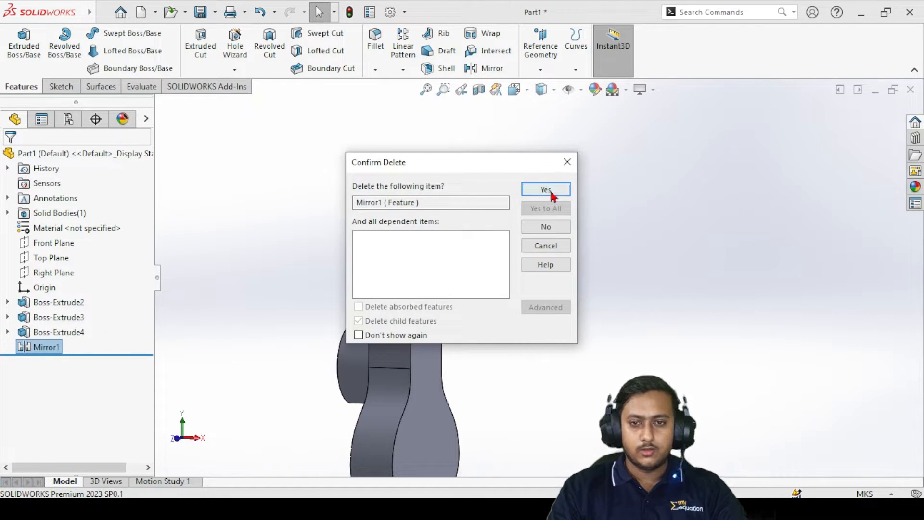
left_click(542, 188)
Create a reference plane on the crankpin's flat end face with an offset of 0 m
left_click(541, 69)
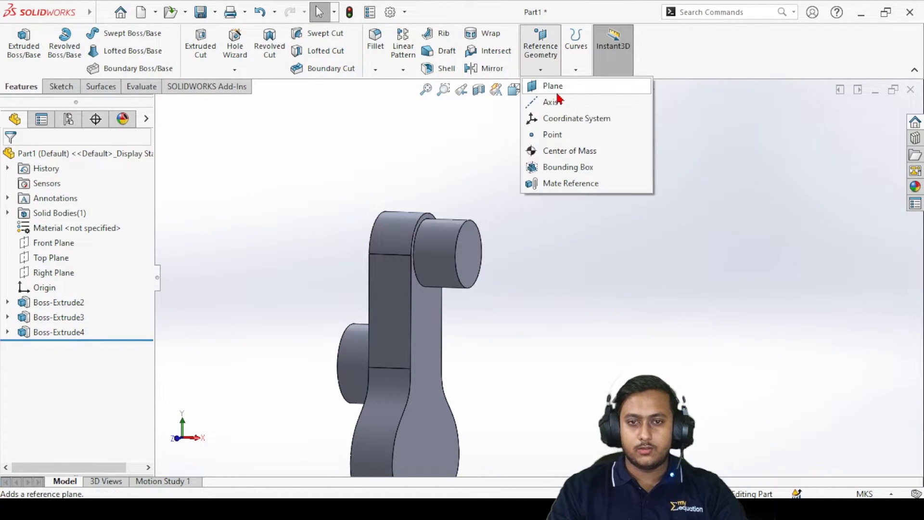
left_click(565, 89)
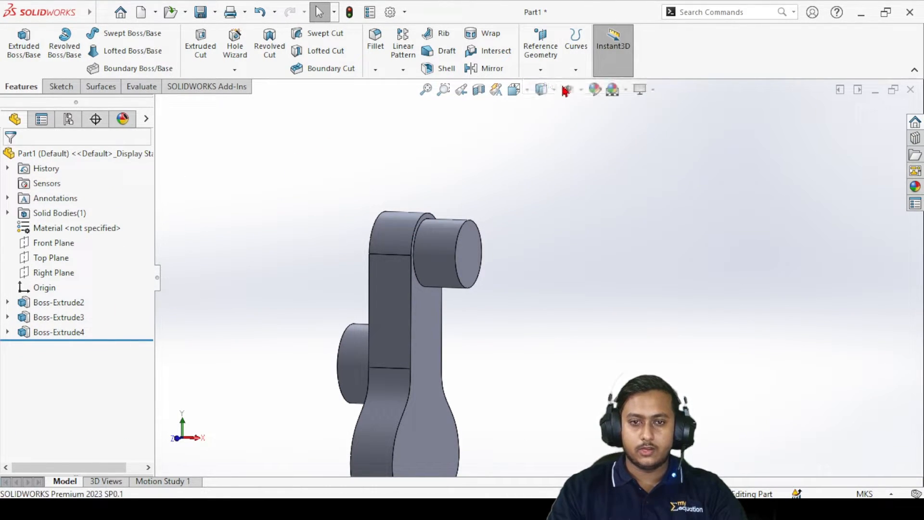
left_click(466, 253)
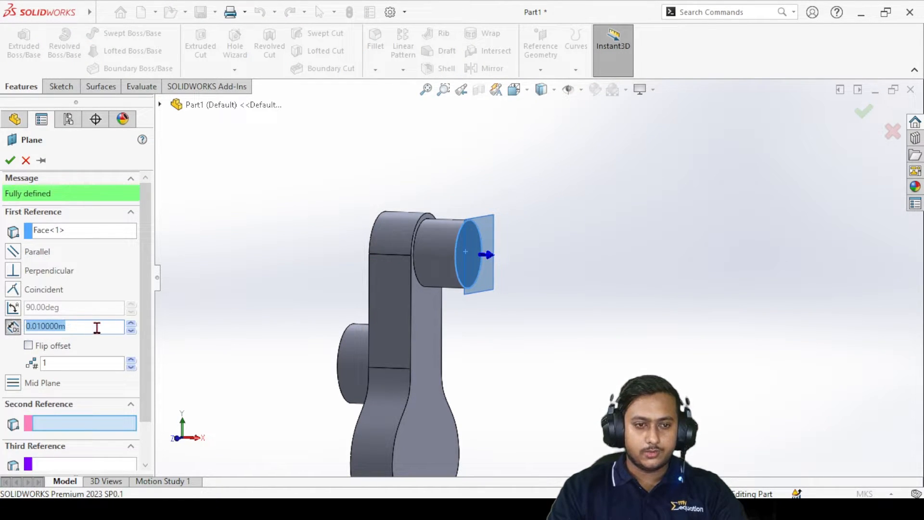
type("0")
key("Return")
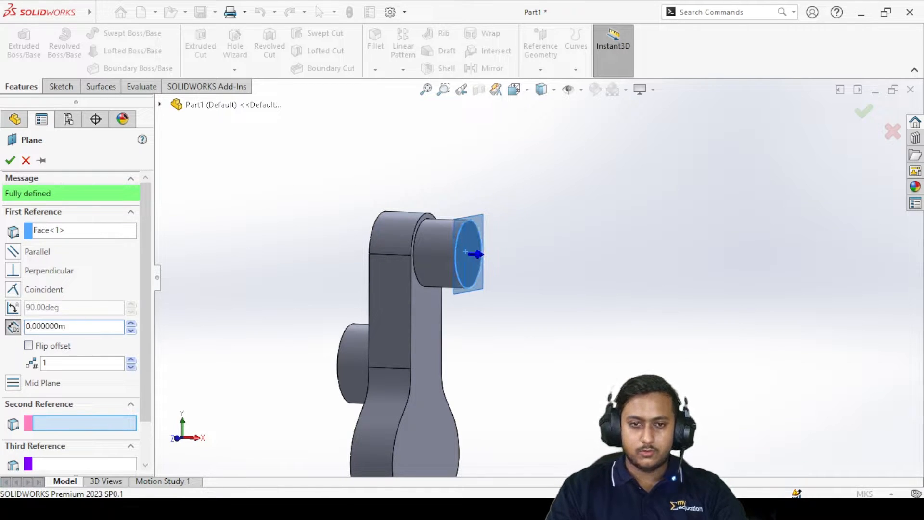
left_click(9, 160)
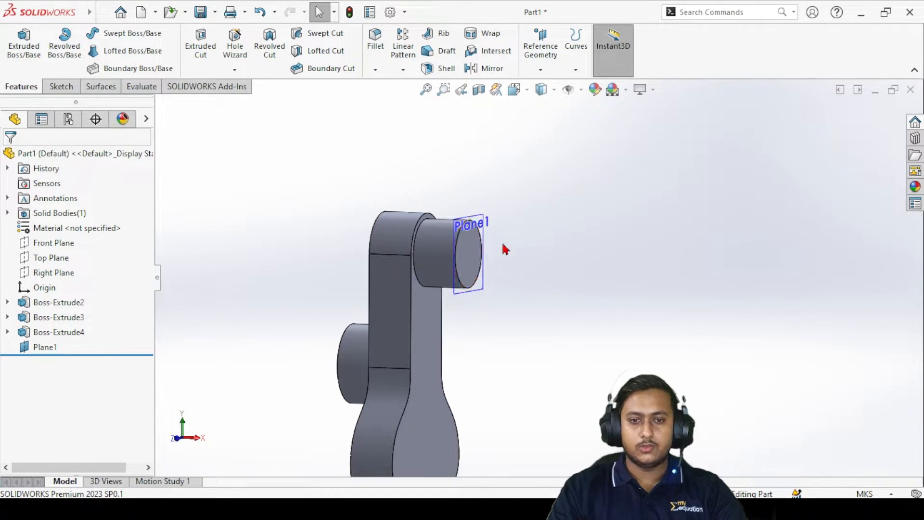
Mirror the crankpin extrusion about the new reference plane
left_click(492, 68)
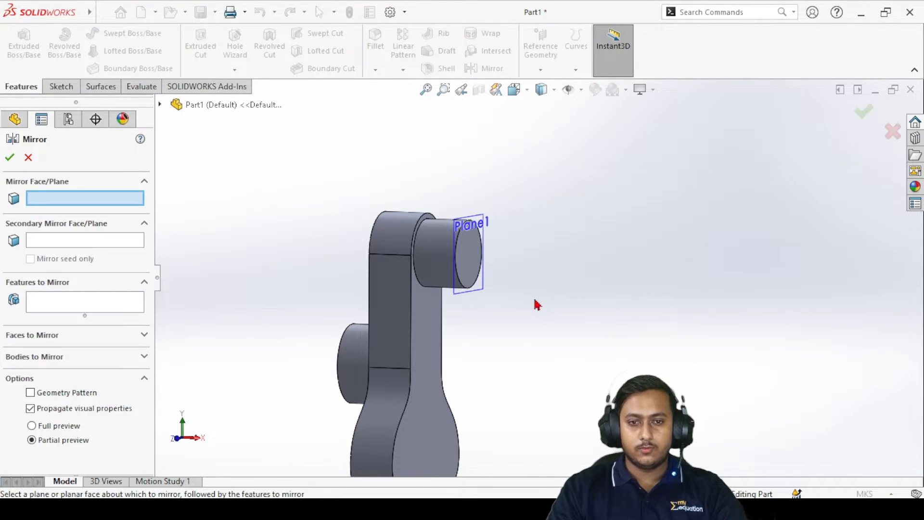
left_click(482, 293)
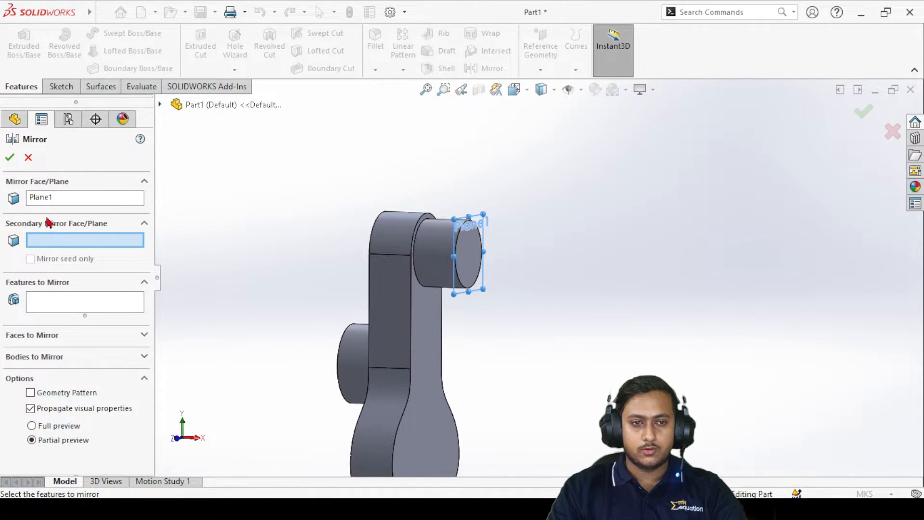
left_click(57, 307)
left_click(433, 251)
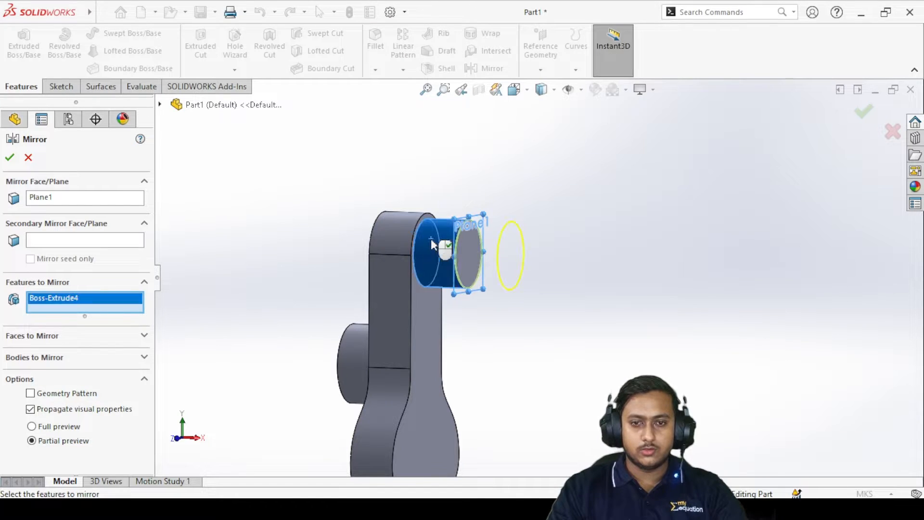
left_click(9, 160)
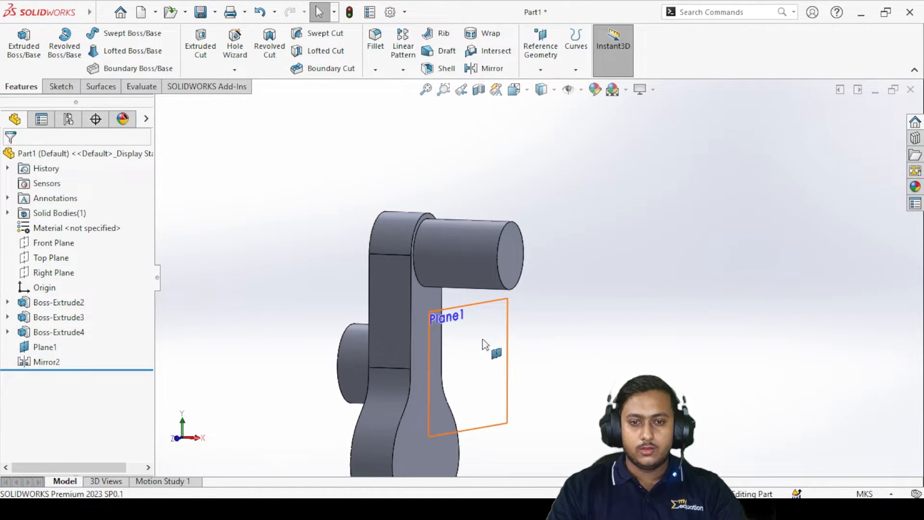
Mirror the web extrusion about the reference plane, leaving the secondary mirror plane empty
left_click(486, 68)
left_click(462, 313)
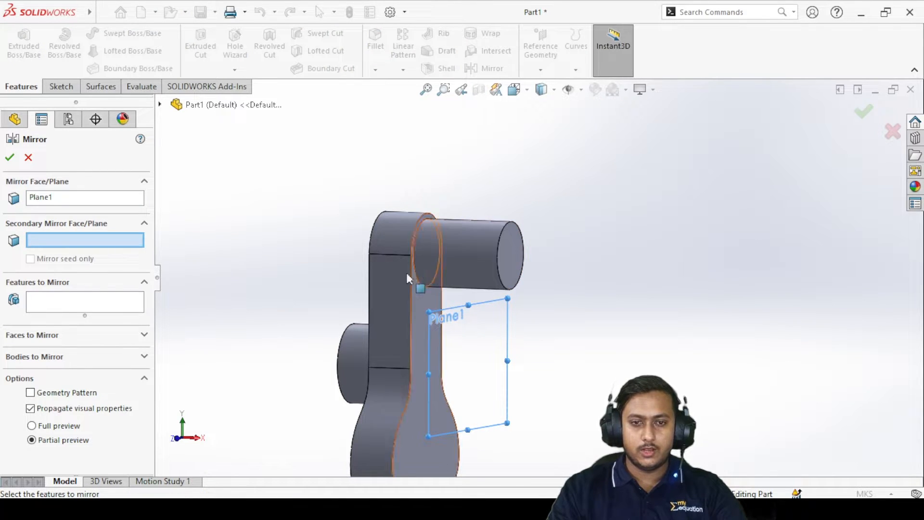
left_click(390, 282)
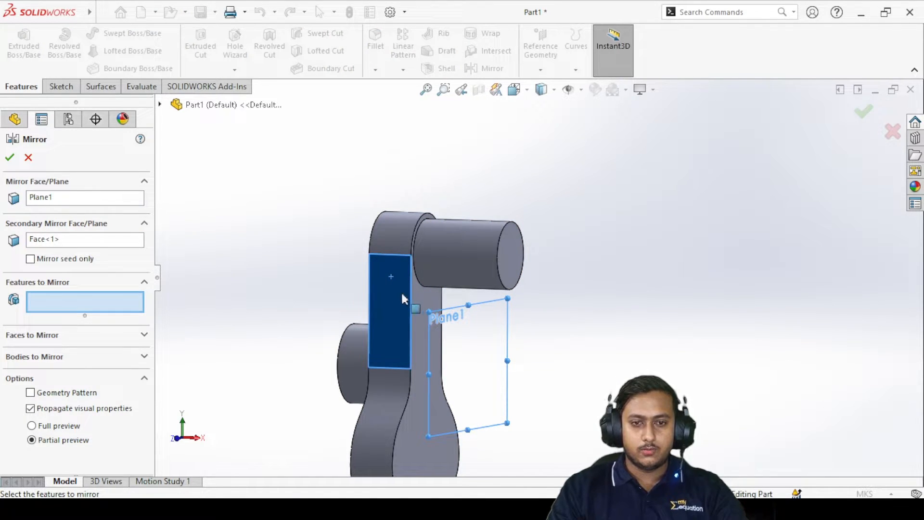
left_click(62, 241)
right_click(67, 240)
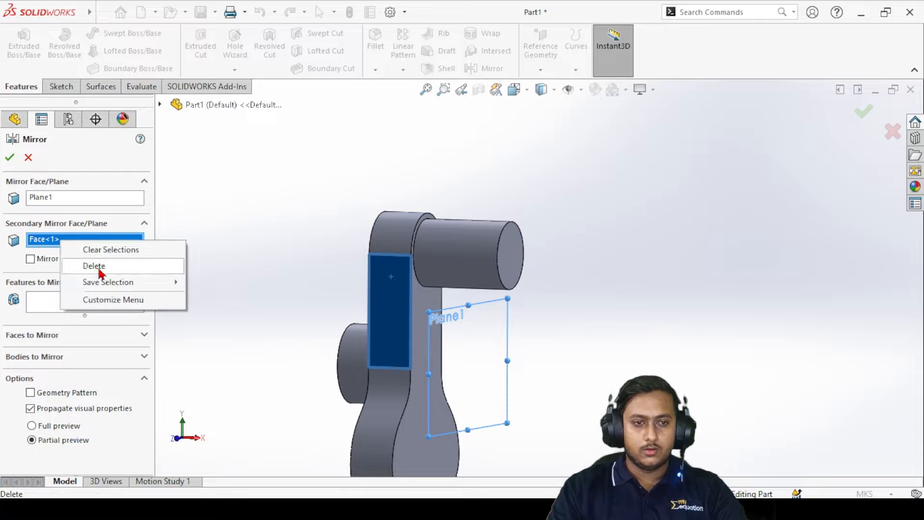
left_click(91, 264)
left_click(75, 308)
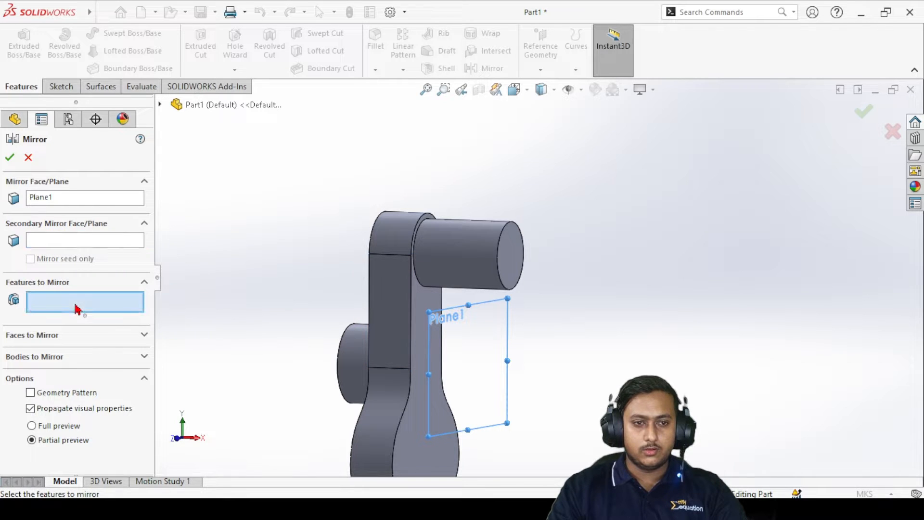
left_click(396, 313)
left_click(10, 158)
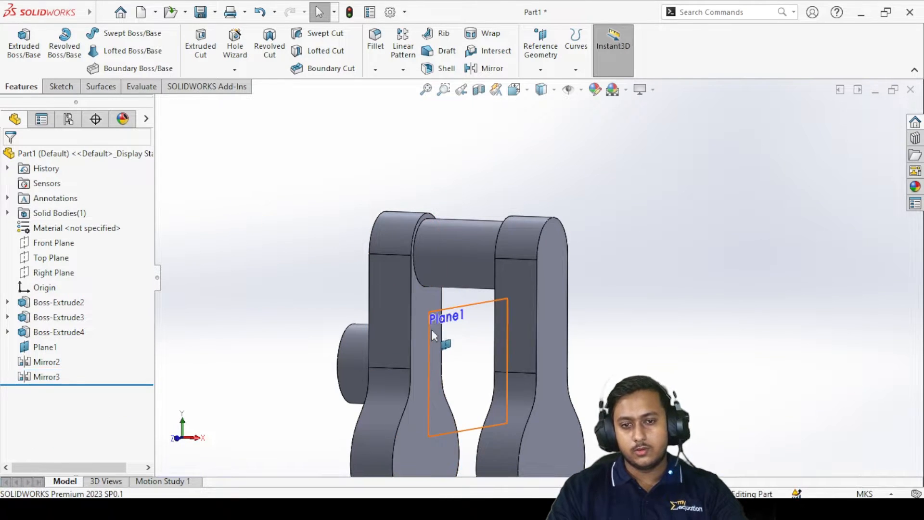
Mirror the first journal extrusion about the reference plane onto the outside of the second web
left_click(431, 331)
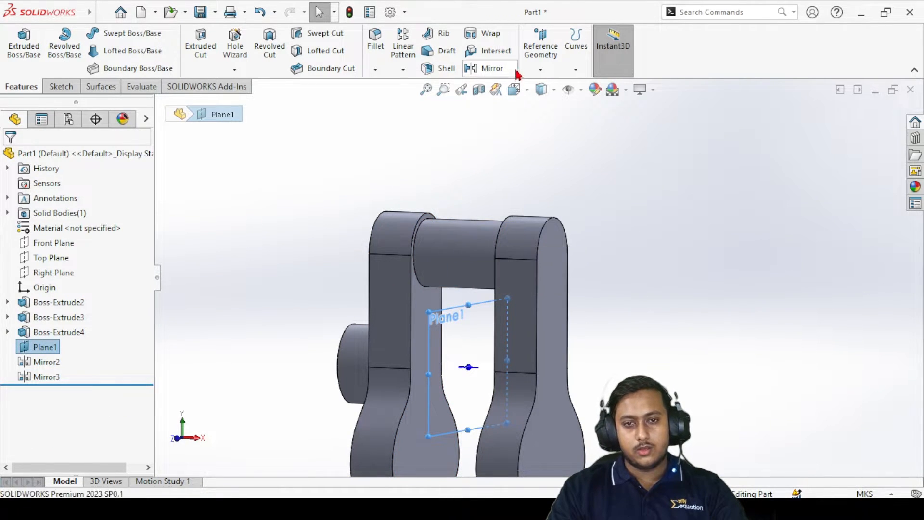
left_click(486, 69)
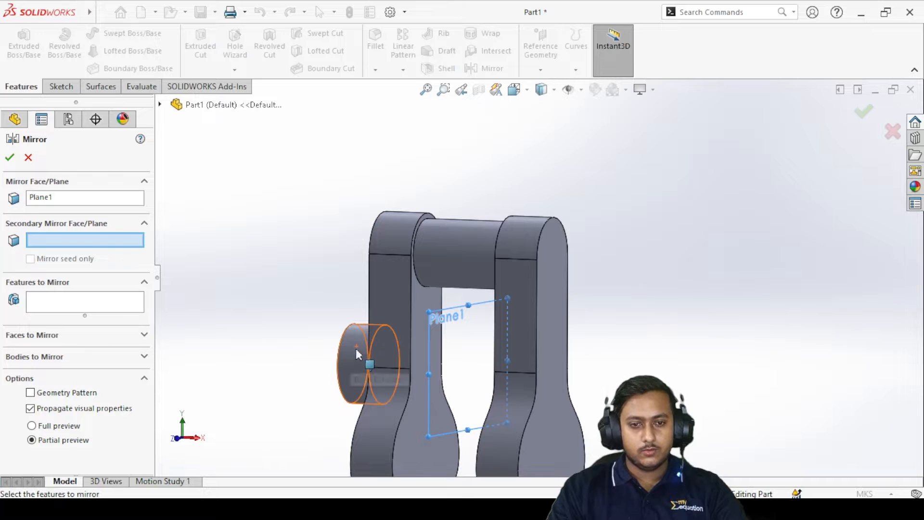
left_click(68, 308)
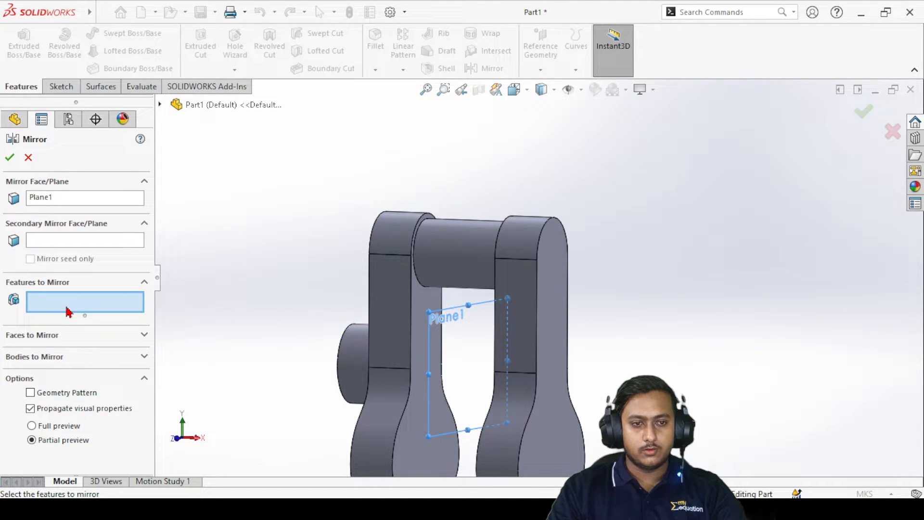
left_click(354, 356)
left_click(11, 156)
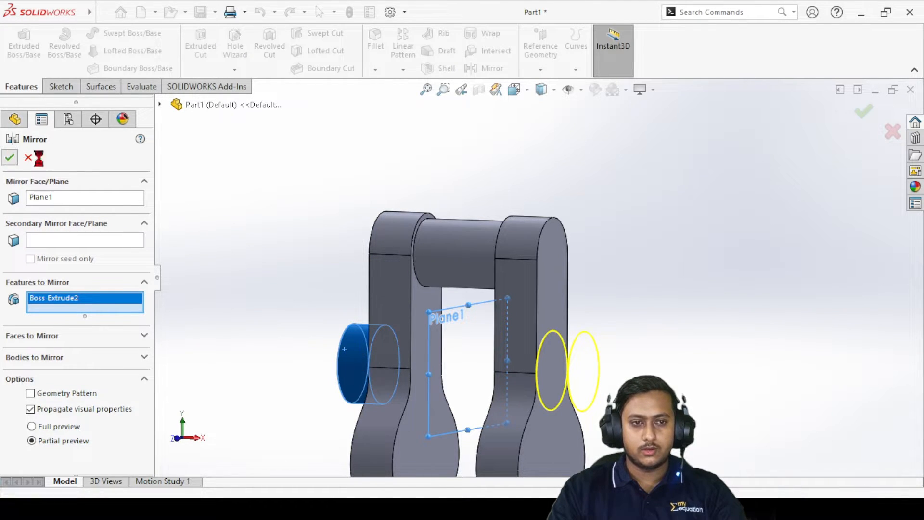
scroll(392, 296, "up", 3)
scroll(393, 294, "up", 1)
scroll(621, 341, "down", 3)
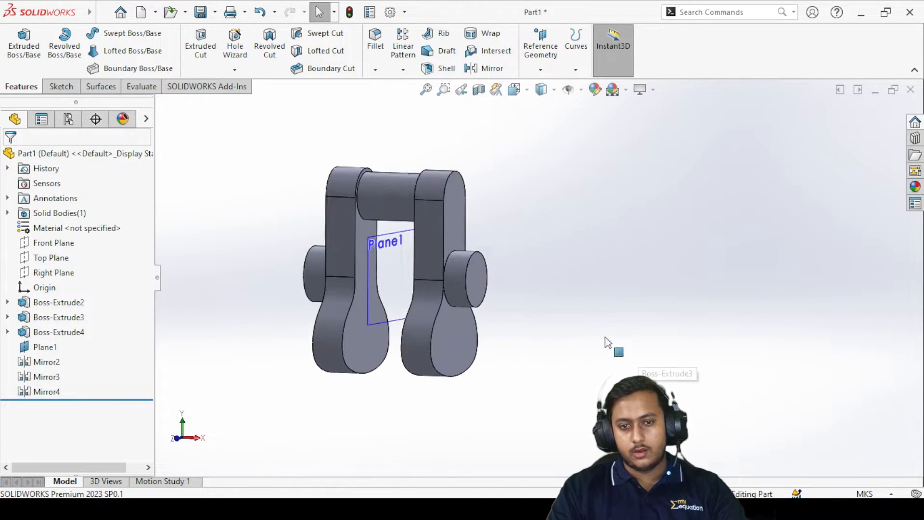
Hide the reference plane and inspect the completed crank throw
right_click(385, 243)
left_click(497, 229)
middle_click_drag(514, 313, 484, 287)
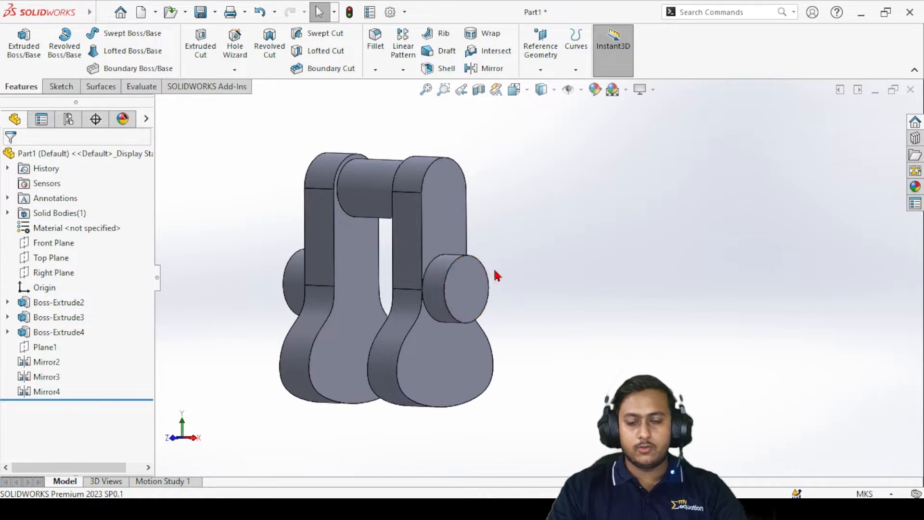
mouse_move(486, 289)
middle_mouse_down()
mouse_move(519, 262)
mouse_move(475, 281)
middle_mouse_up()
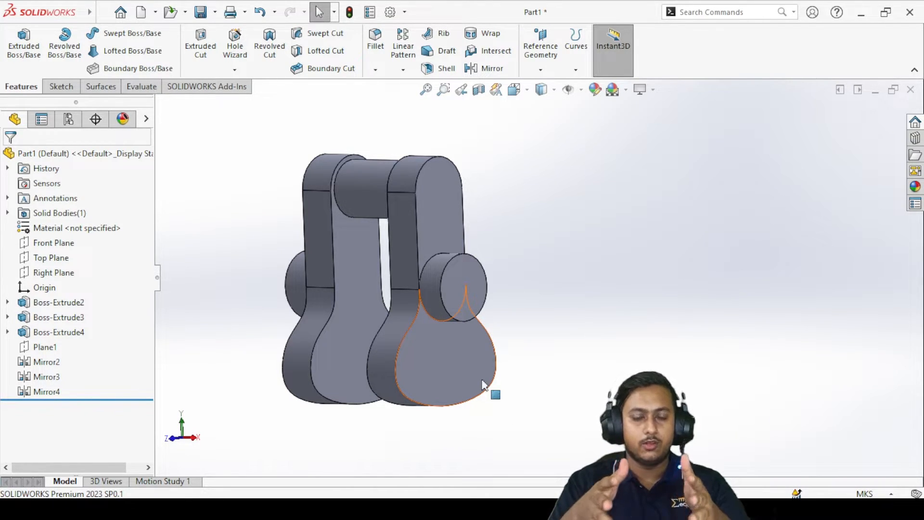
scroll(585, 317, "up", 1)
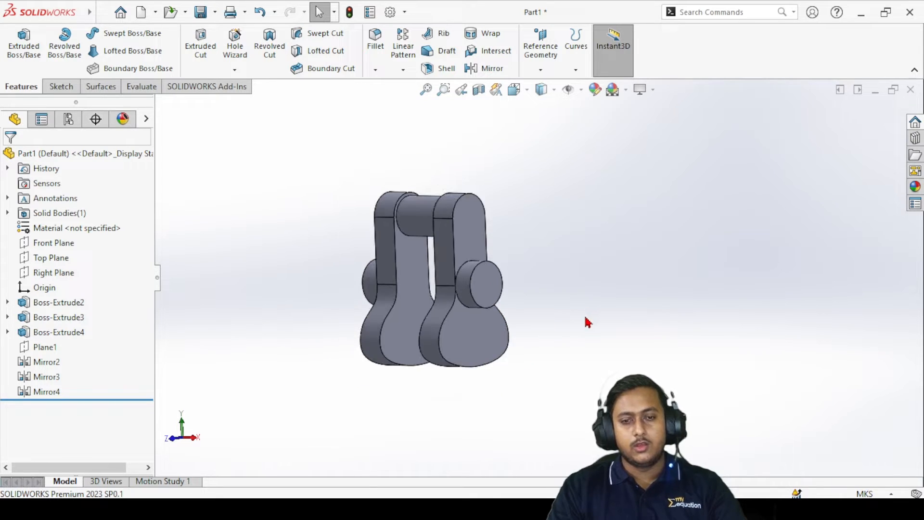
Sketch a circle with a radius of 0.035 m on the second journal's outer end face, centred on the origin
scroll(516, 274, "down", 5)
right_click(457, 291)
left_click(479, 162)
scroll(587, 296, "down", 2)
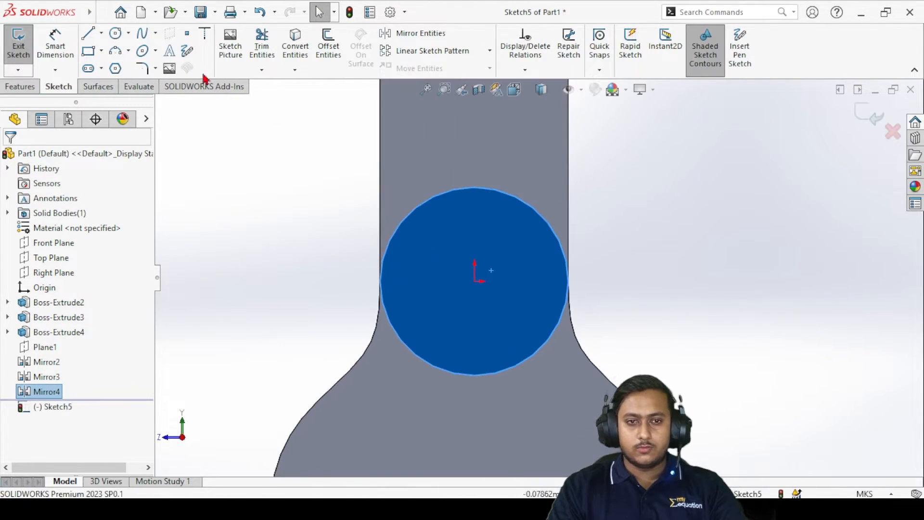
left_click(116, 33)
left_click(476, 282)
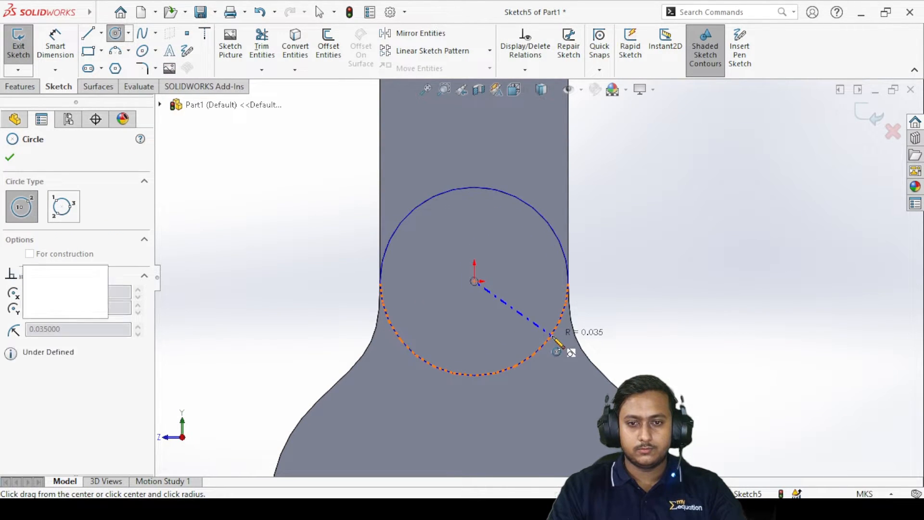
left_click(570, 350)
right_click(442, 141)
left_click(465, 148)
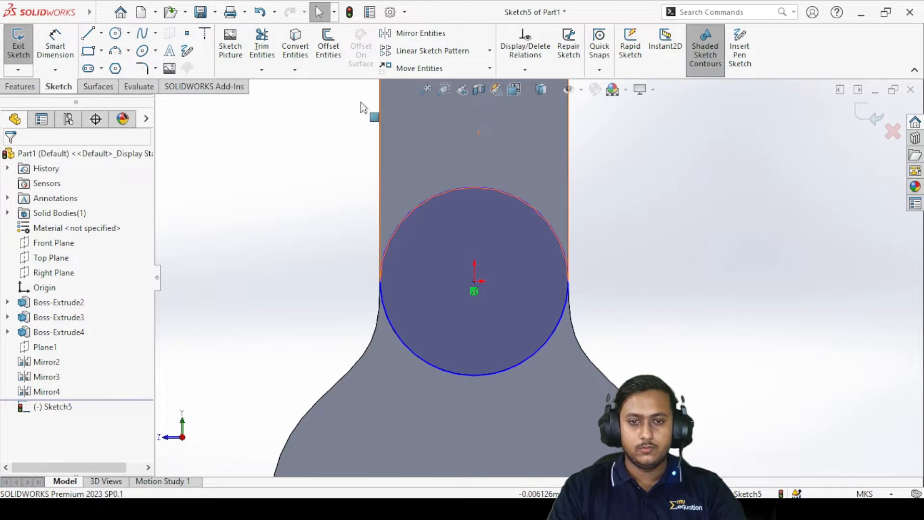
Extrude the circle 0.03 m outward as a blind boss merged with the journal
left_click(28, 90)
left_click(26, 47)
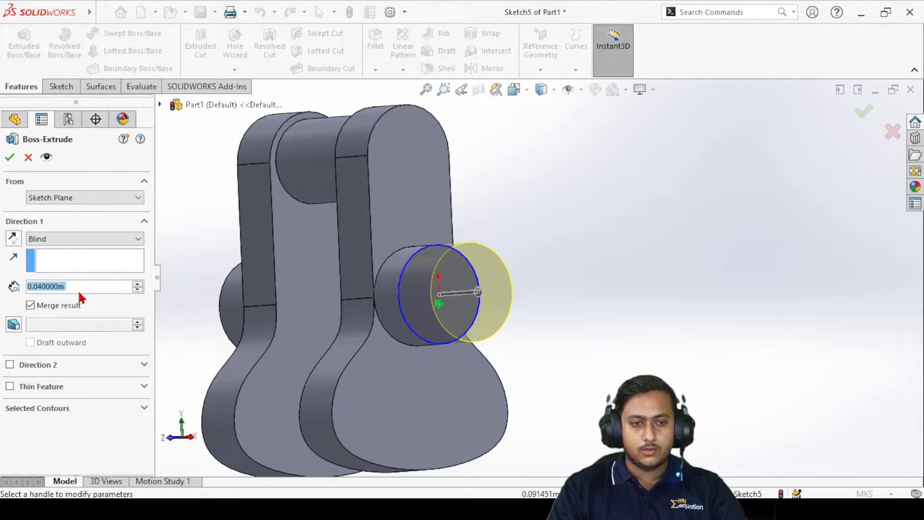
type("0.03")
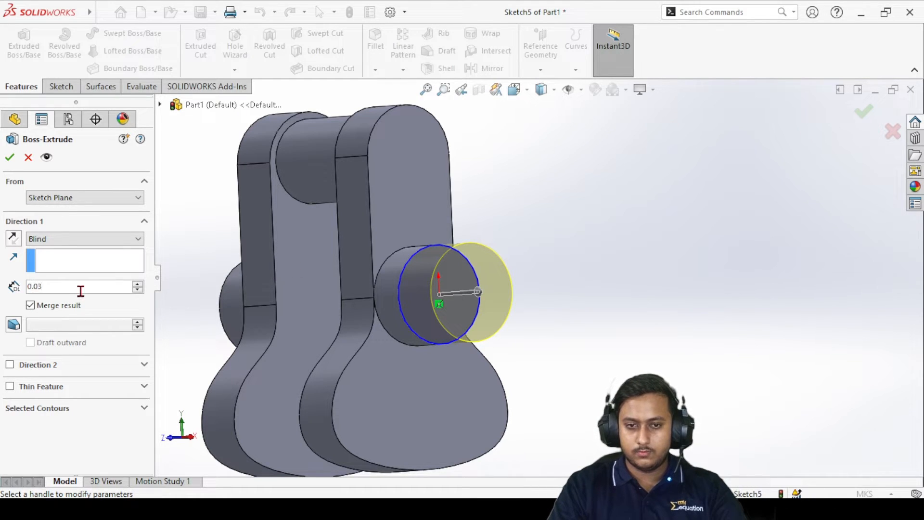
key("Return")
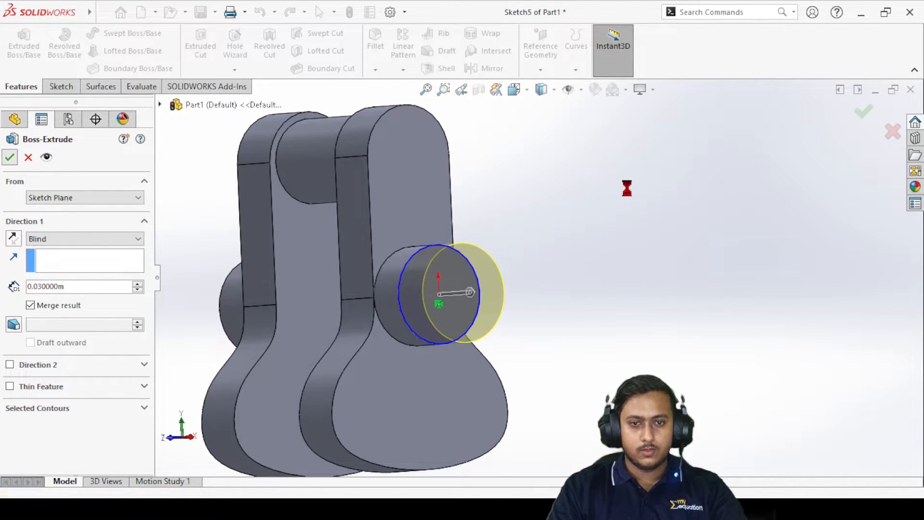
scroll(626, 287, "up", 5)
scroll(525, 286, "down", 4)
middle_click_drag(526, 286, 558, 310)
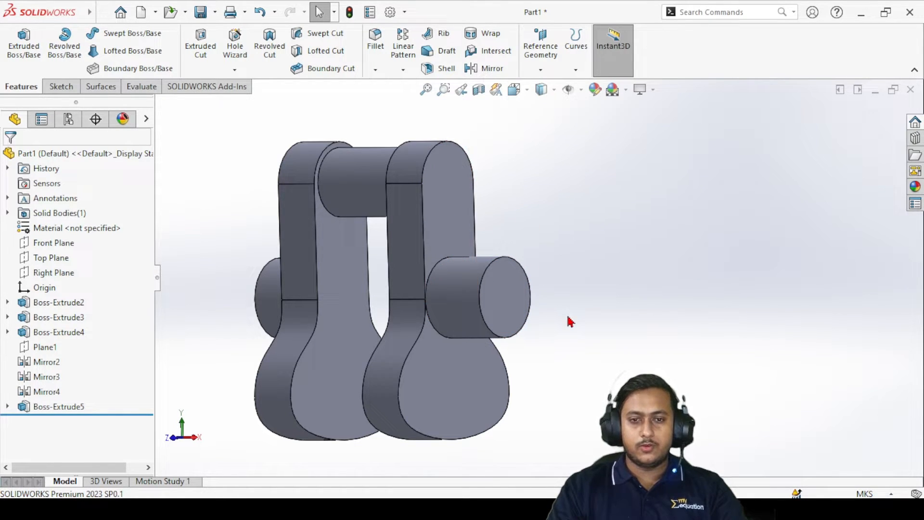
scroll(506, 295, "up", 3)
scroll(561, 275, "down", 4)
mouse_move(561, 274)
middle_mouse_down()
mouse_move(604, 258)
mouse_move(546, 269)
middle_mouse_up()
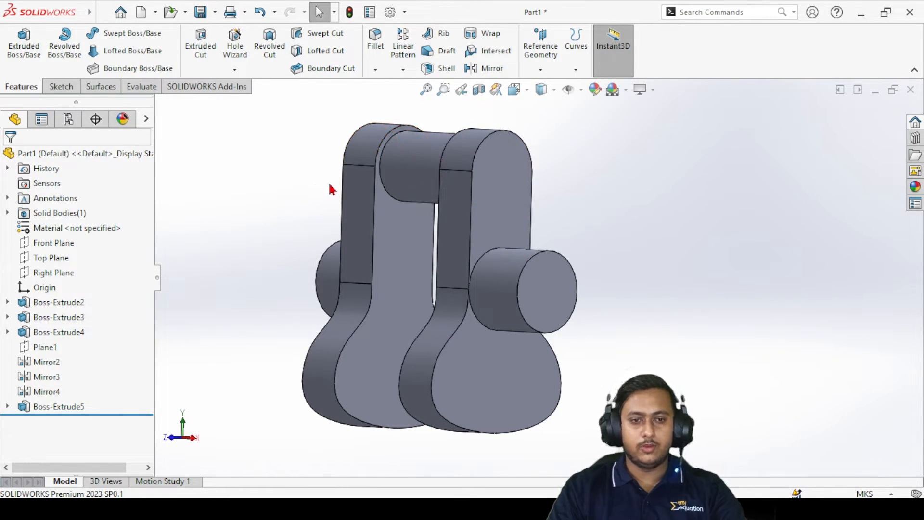
Find the web profile sketch among the extrusions' sketches and select it
left_click(7, 333)
left_click(7, 332)
left_click(7, 317)
left_click(8, 317)
left_click(8, 303)
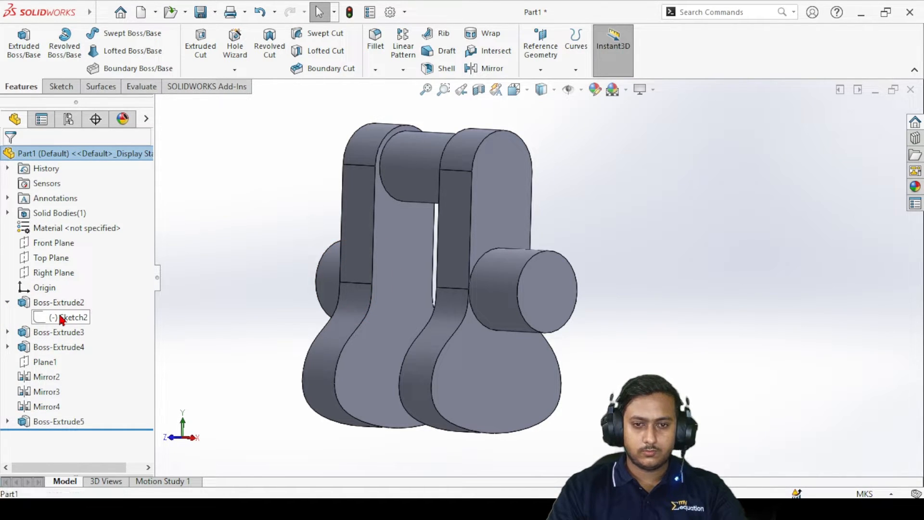
left_click(61, 317)
left_click(7, 303)
left_click(7, 317)
left_click(66, 335)
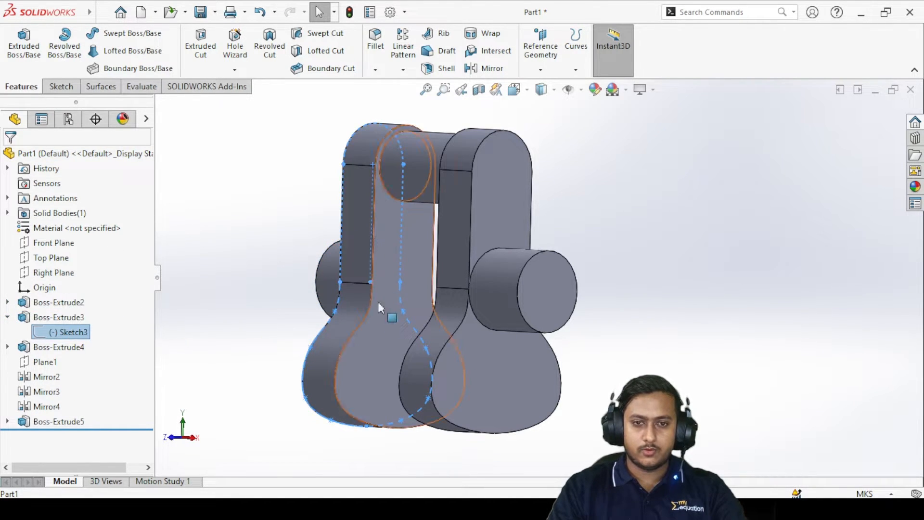
Try to cut the whole web profile sketch to the clipboard
left_click(199, 308)
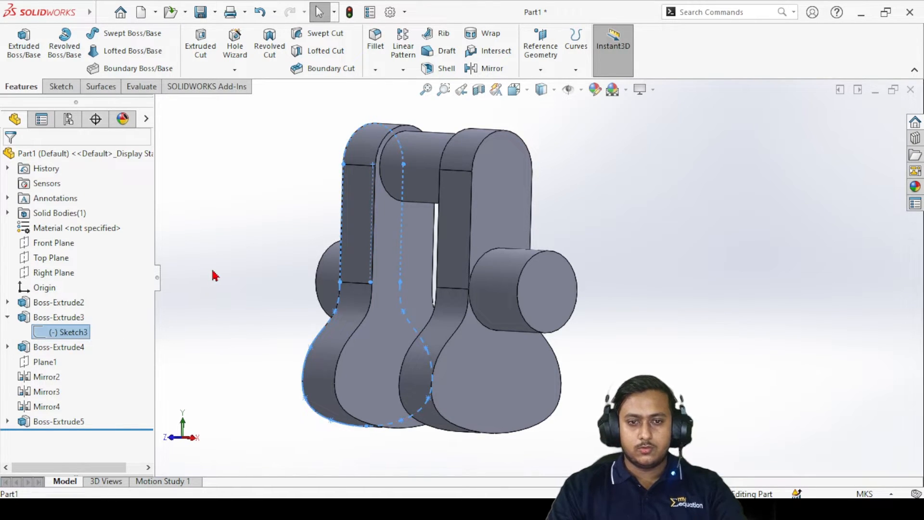
key("ctrl+x")
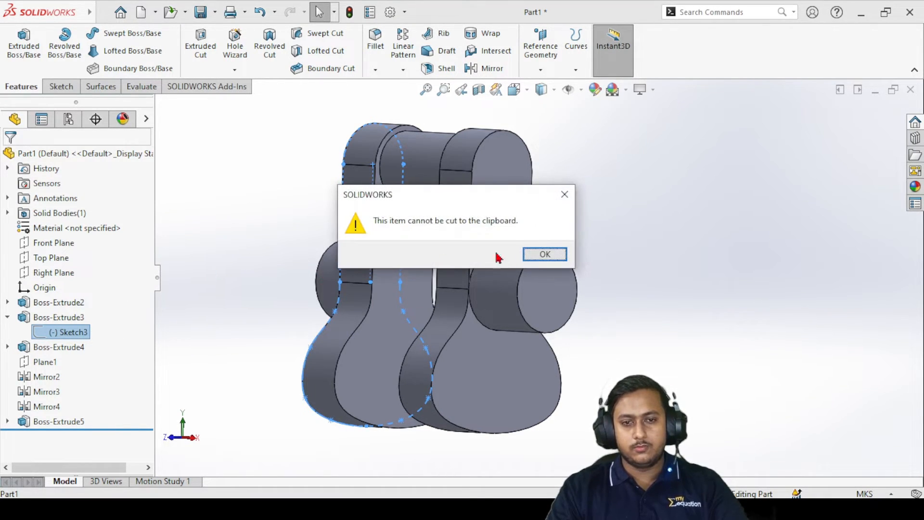
left_click(565, 197)
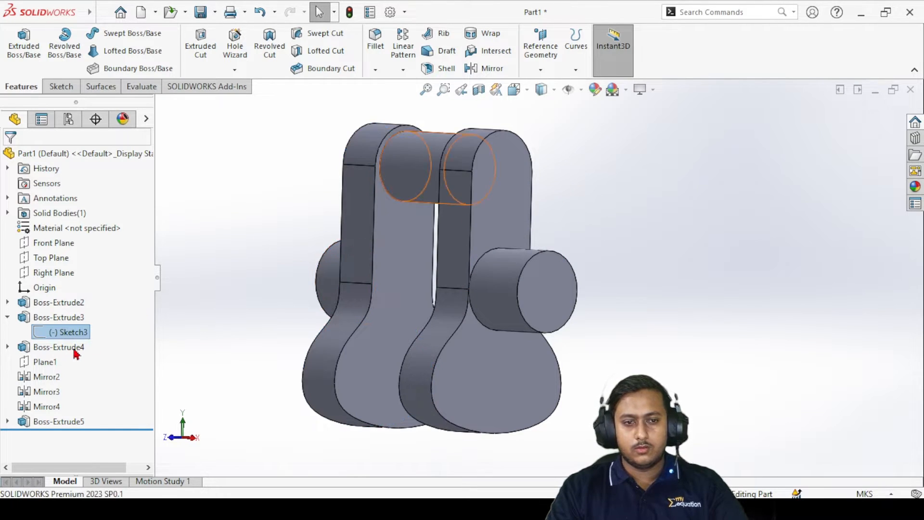
Edit the web profile sketch, copy its complete outline to the clipboard and close the sketch
right_click(70, 331)
left_click(77, 246)
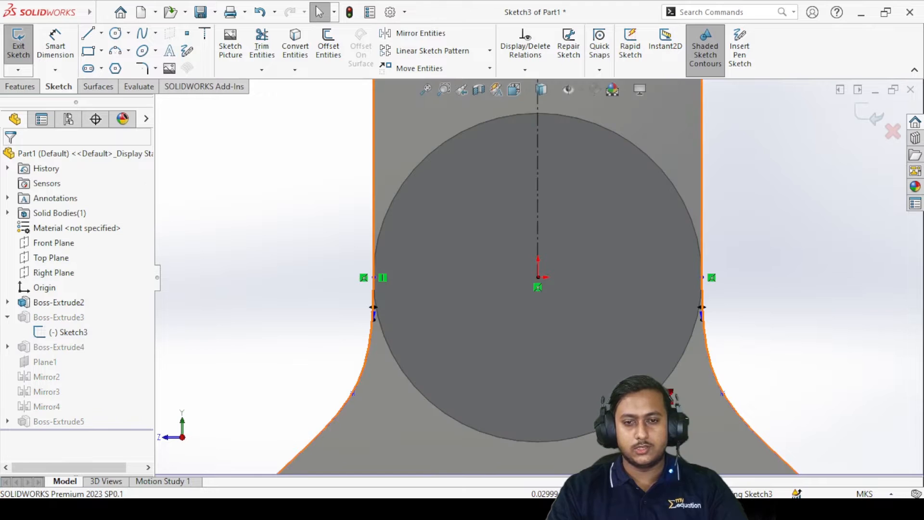
left_click_drag(701, 149, 398, 417)
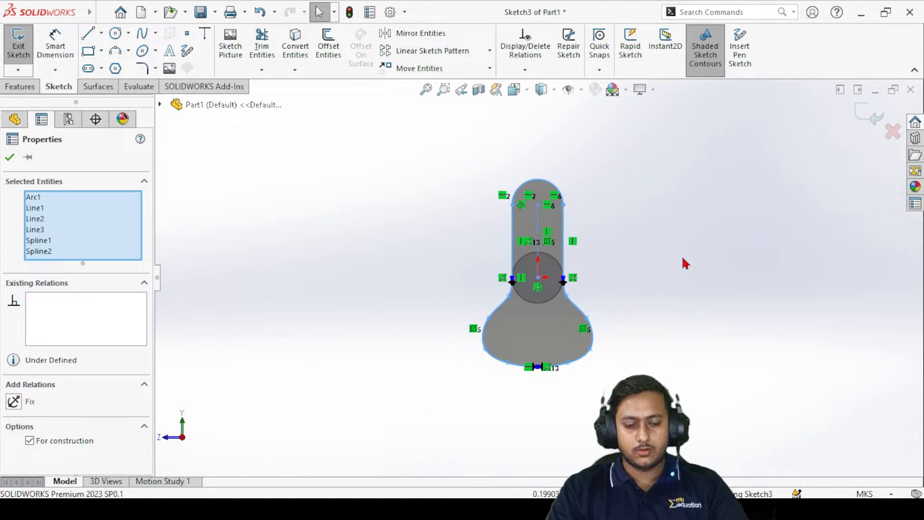
left_click(11, 158)
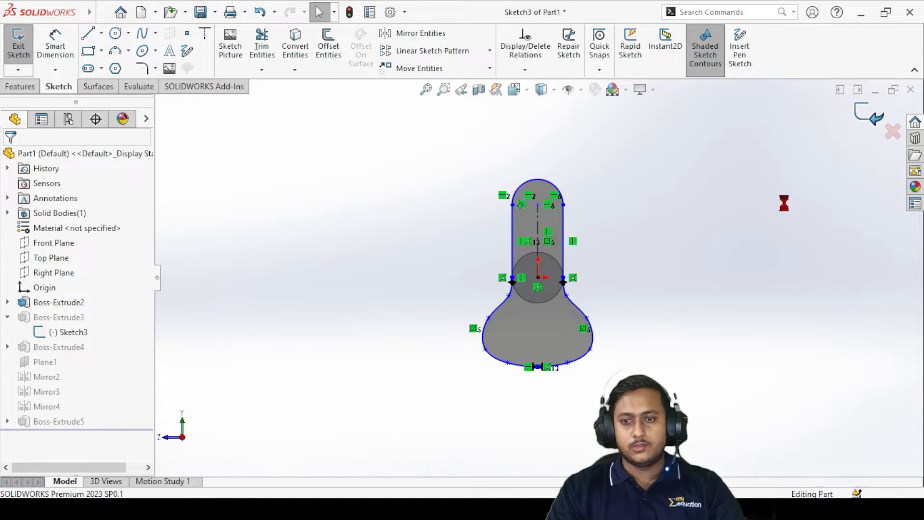
Start a sketch on the end face of the lengthened journal and paste the copied web profile into it
mouse_move(578, 289)
middle_mouse_down()
mouse_move(559, 284)
mouse_move(568, 270)
mouse_move(579, 280)
middle_mouse_up()
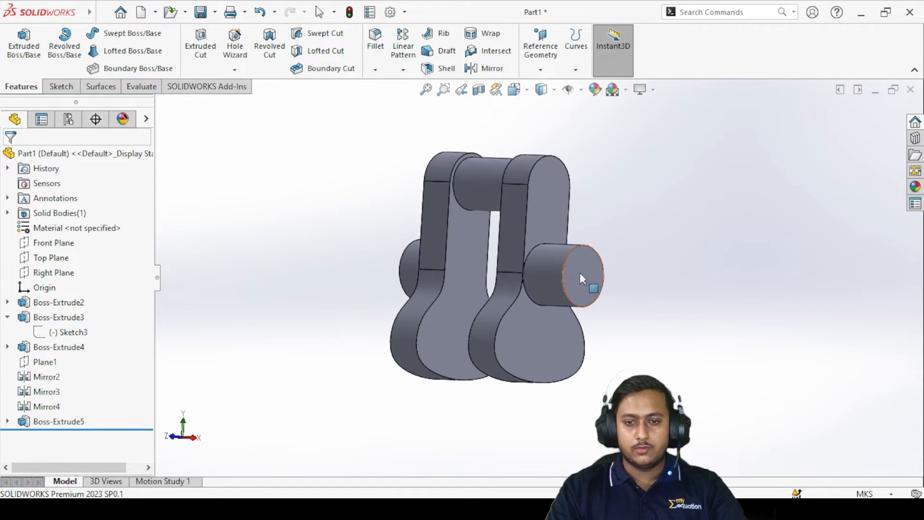
left_click(579, 281)
right_click(584, 266)
left_click(620, 195)
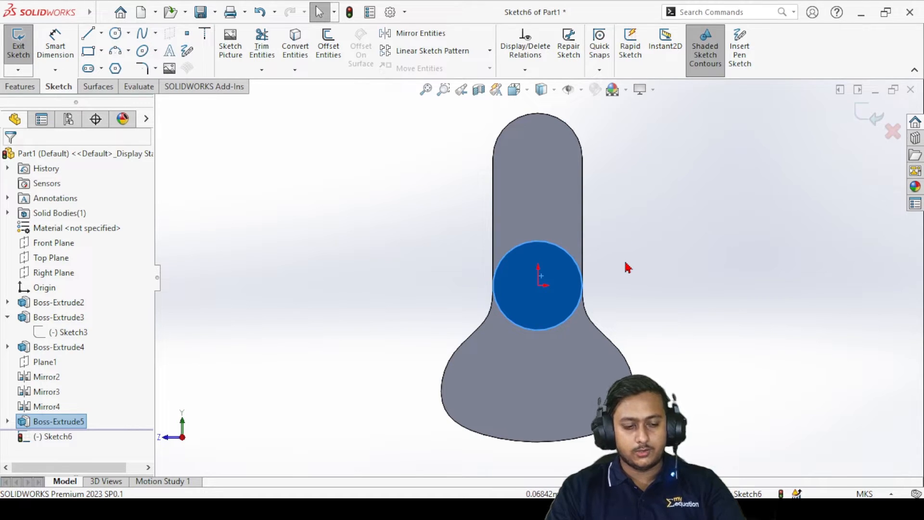
key("ctrl+v")
scroll(652, 249, "up", 4)
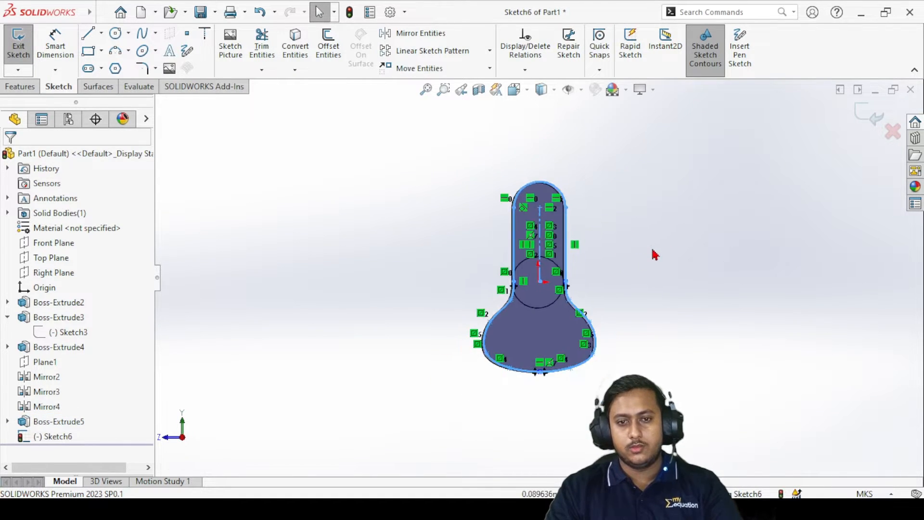
scroll(573, 296, "down", 4)
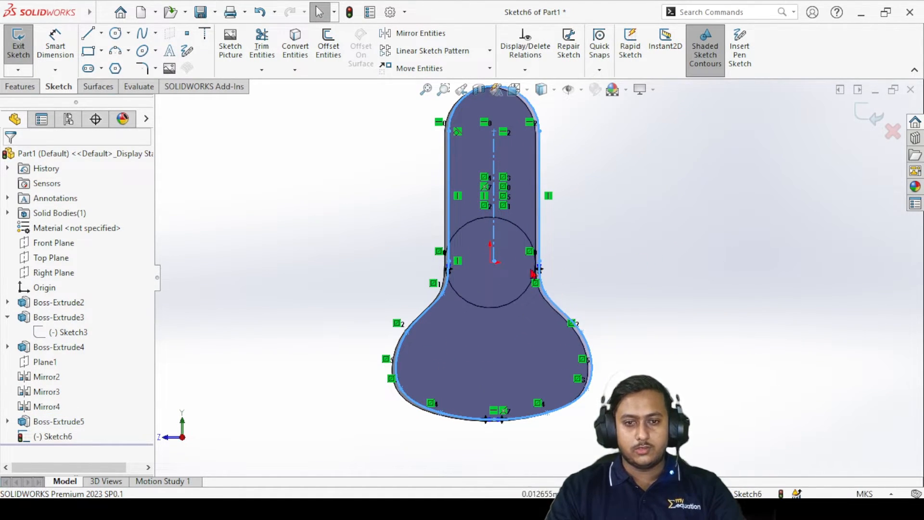
scroll(590, 239, "up", 2)
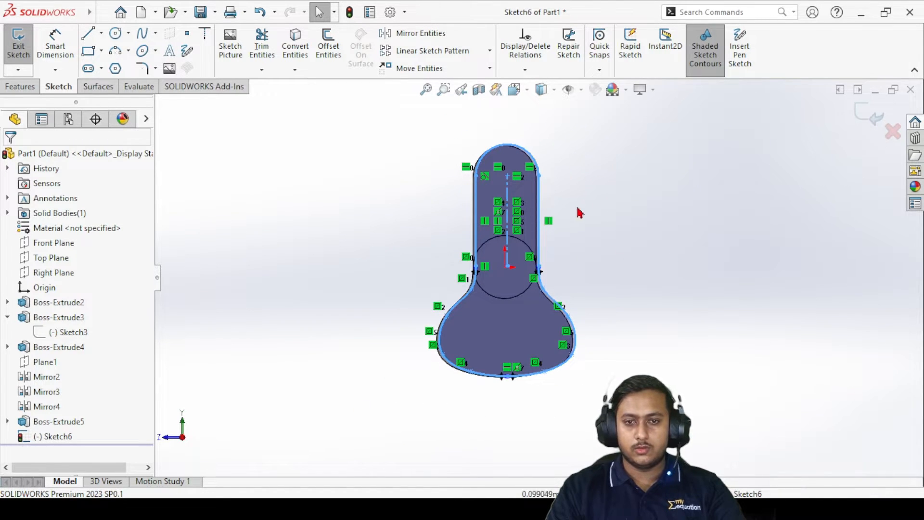
Rotate the pasted web profile 180 degrees about the lower endpoint of its centreline
left_click(491, 69)
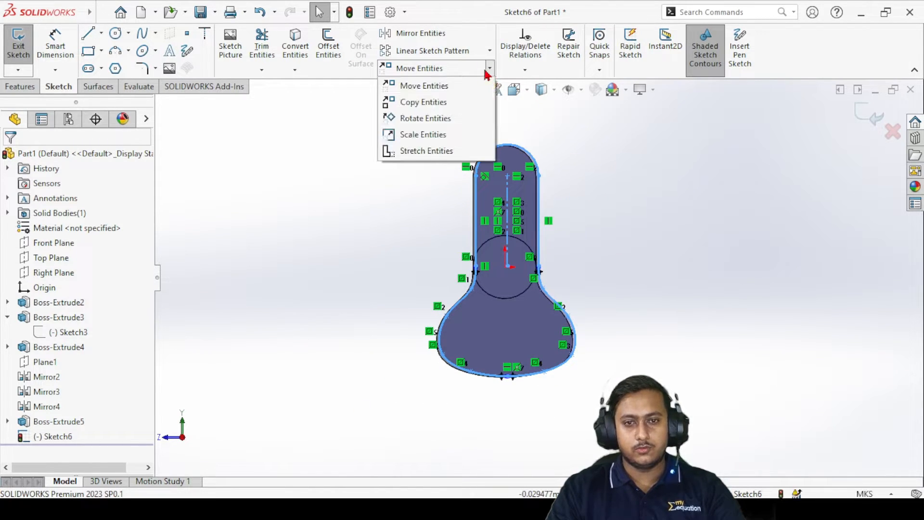
left_click(423, 120)
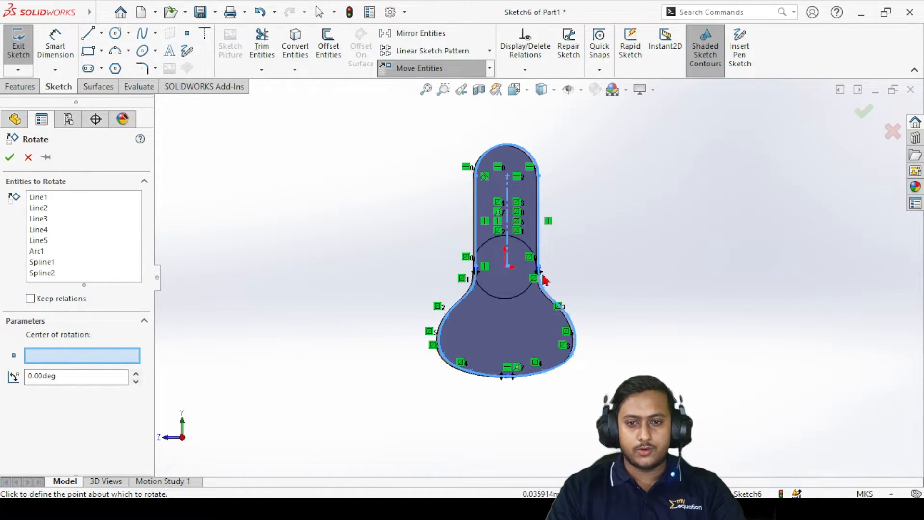
scroll(466, 260, "down", 8)
scroll(466, 260, "down", 3)
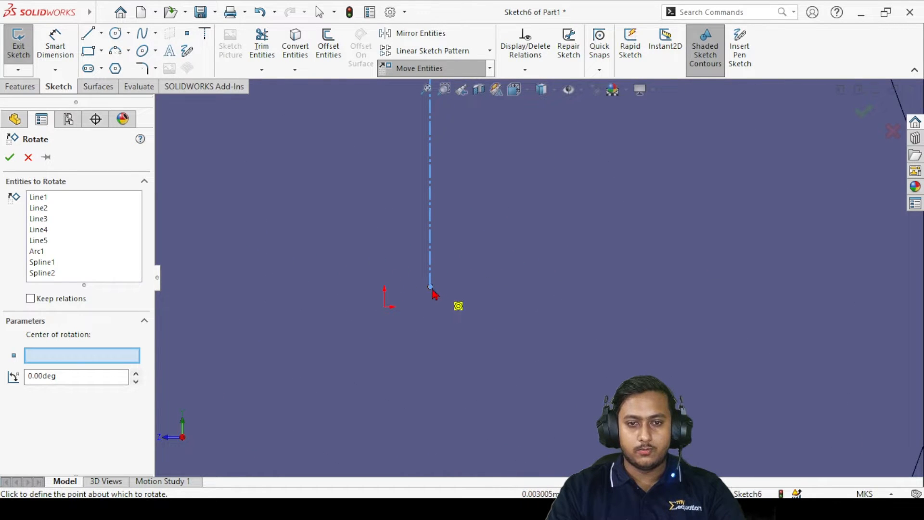
left_click(432, 290)
scroll(553, 340, "up", 10)
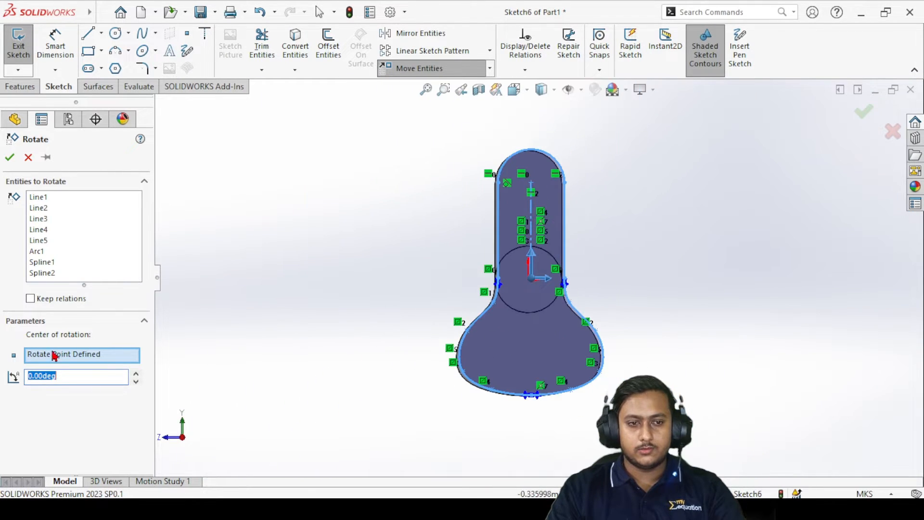
type("18")
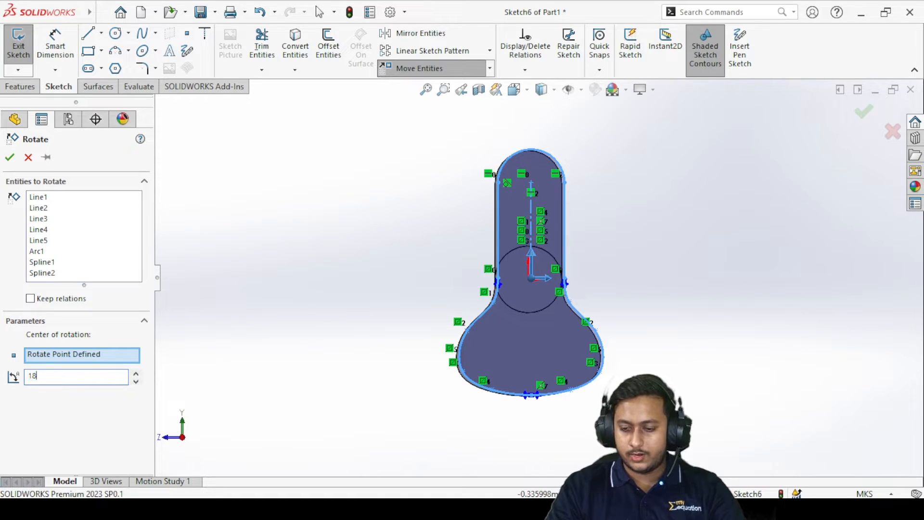
type("0")
key("Return")
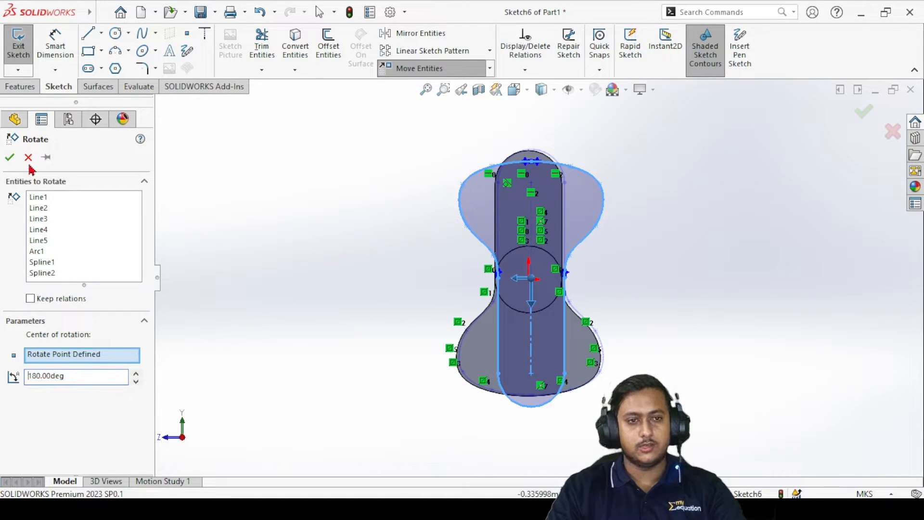
left_click(10, 160)
Move the rotated profile point to point from its centreline endpoint at the journal to the origin and close the sketch
left_click_drag(369, 145, 652, 411)
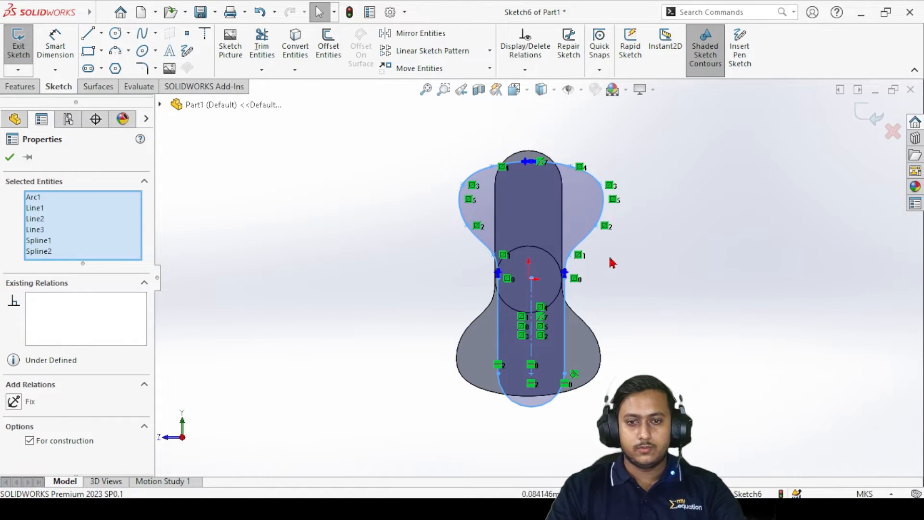
scroll(612, 258, "up", 3)
left_click(419, 69)
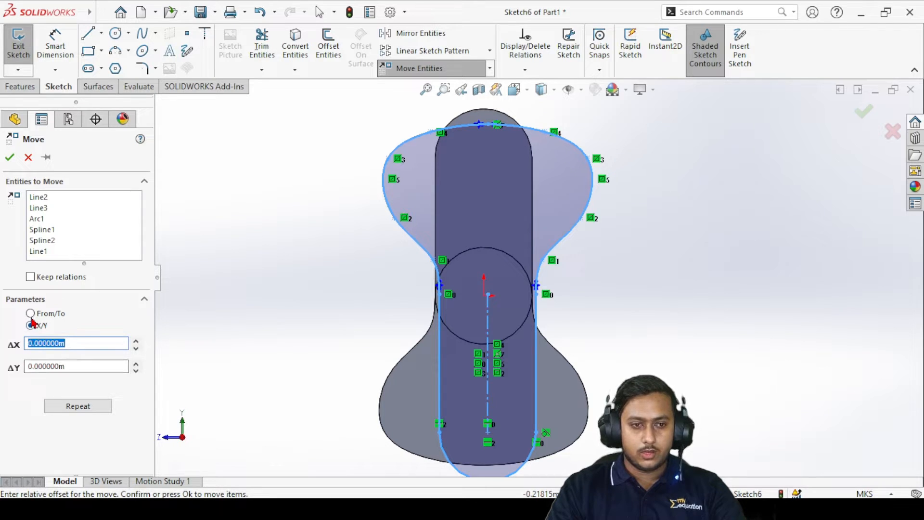
left_click(30, 313)
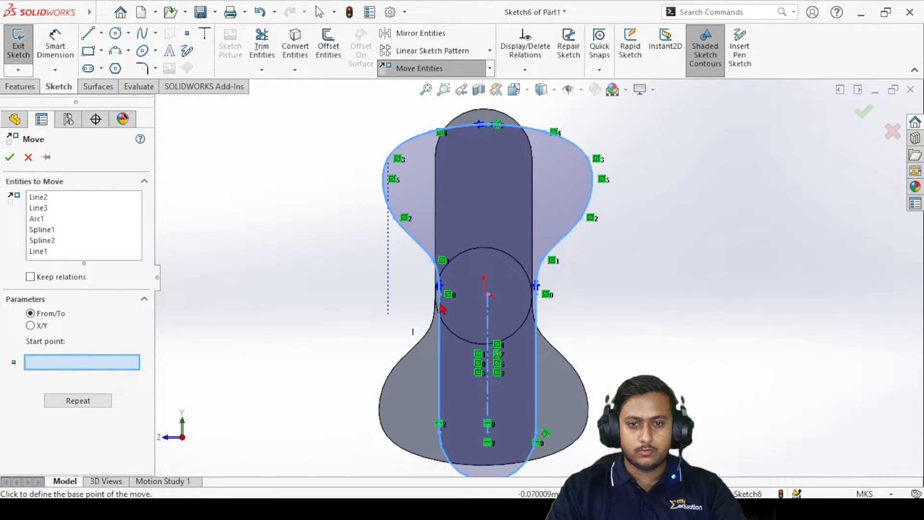
scroll(525, 347, "up", 10)
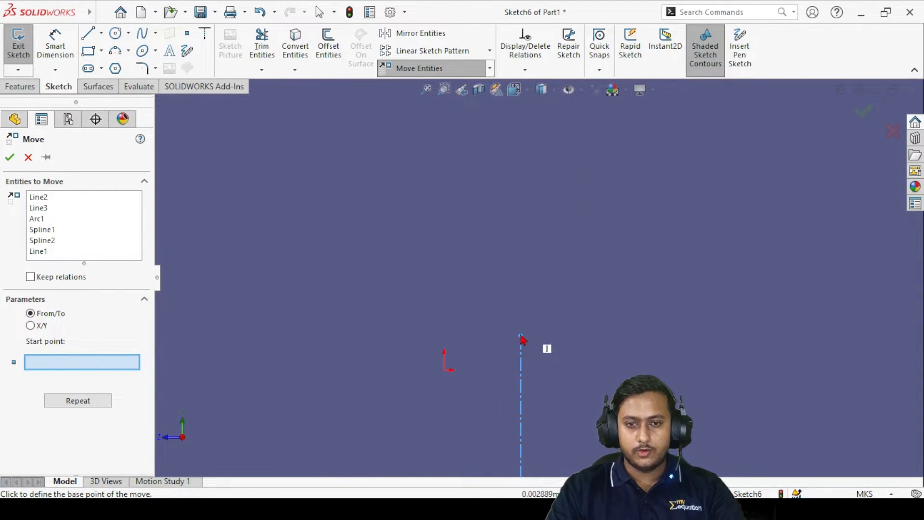
left_click(521, 336)
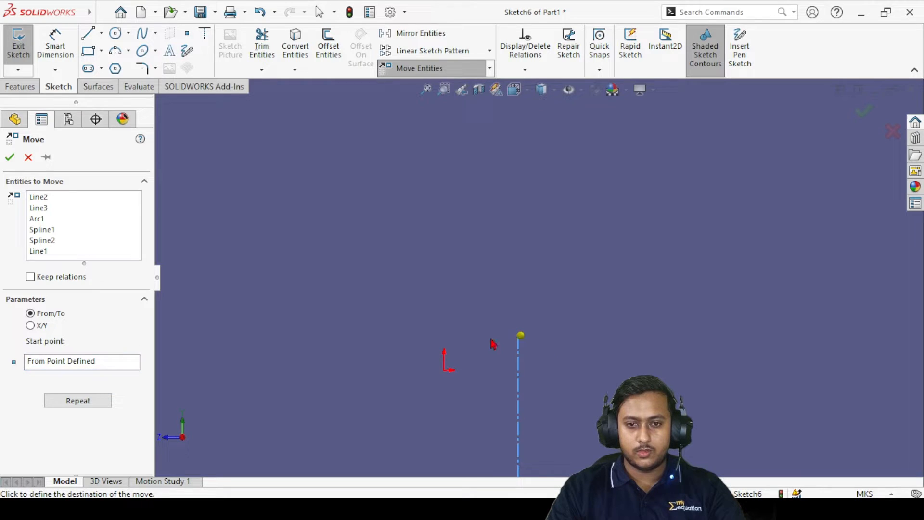
left_click(447, 374)
scroll(605, 346, "down", 6)
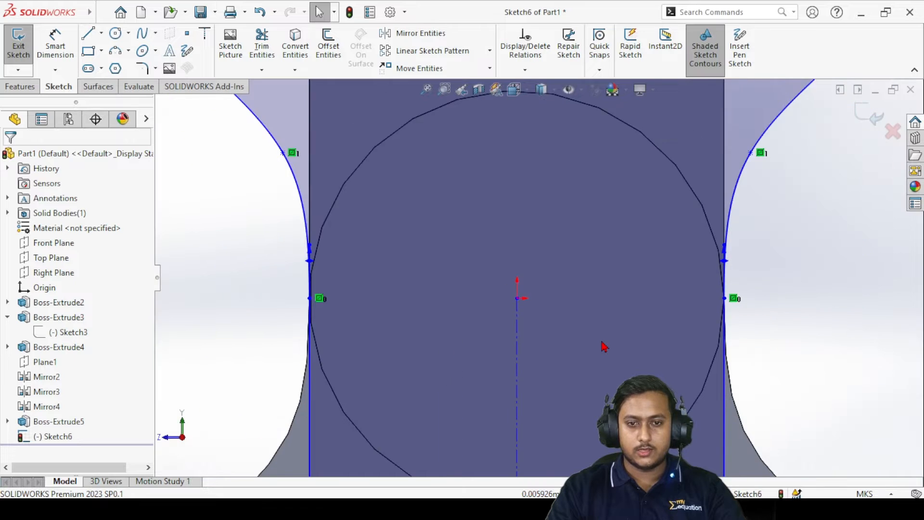
scroll(581, 272, "up", 2)
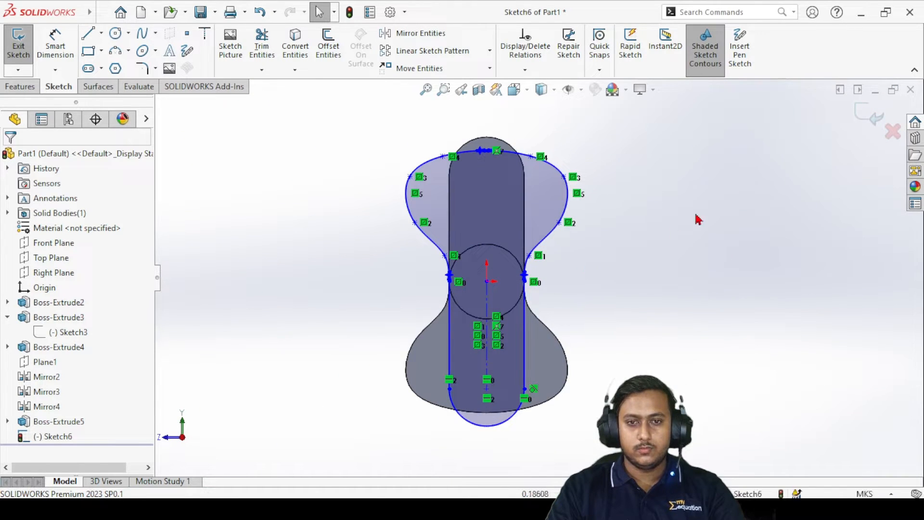
left_click(871, 117)
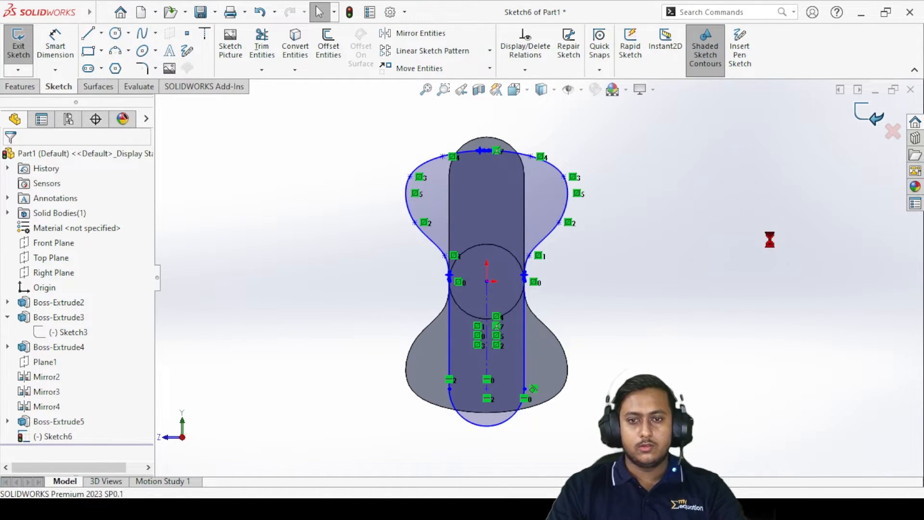
Extrude the rotated web profile 0.04 m outward from the journal's end face, merged with the body
mouse_move(549, 258)
middle_mouse_down()
mouse_move(628, 253)
mouse_move(620, 255)
middle_mouse_up()
left_click(701, 175)
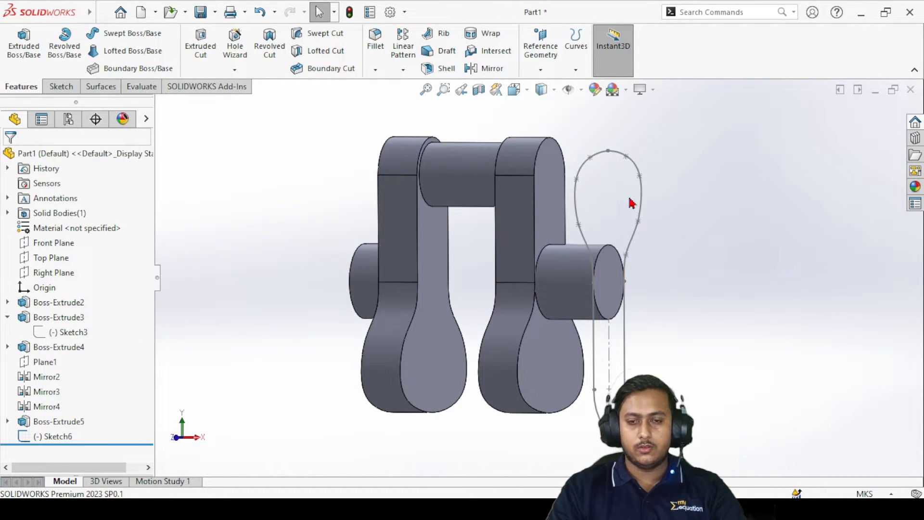
scroll(725, 214, "up", 2)
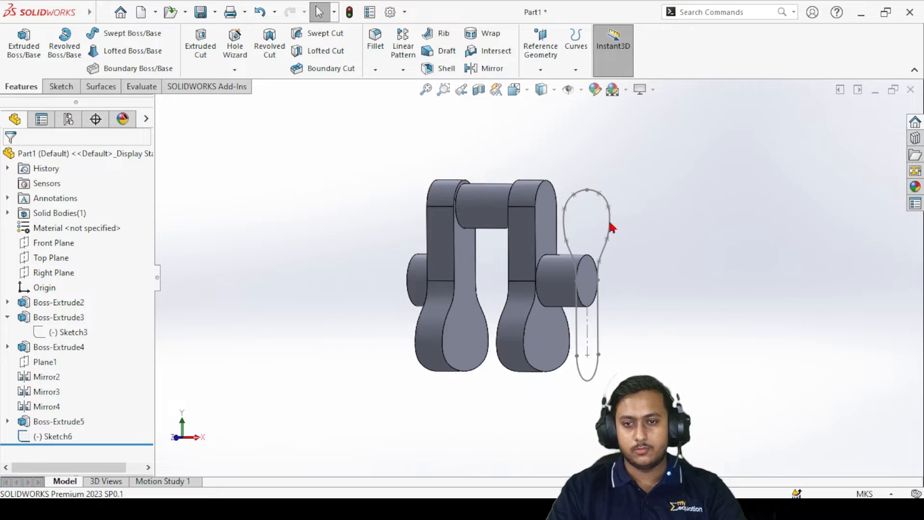
scroll(599, 224, "down", 2)
right_click(569, 188)
left_click(580, 140)
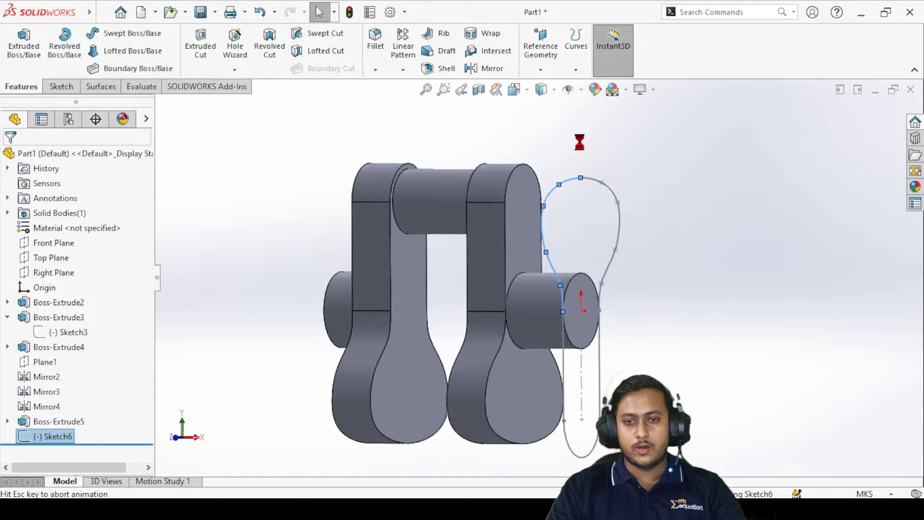
left_click(15, 88)
left_click(27, 38)
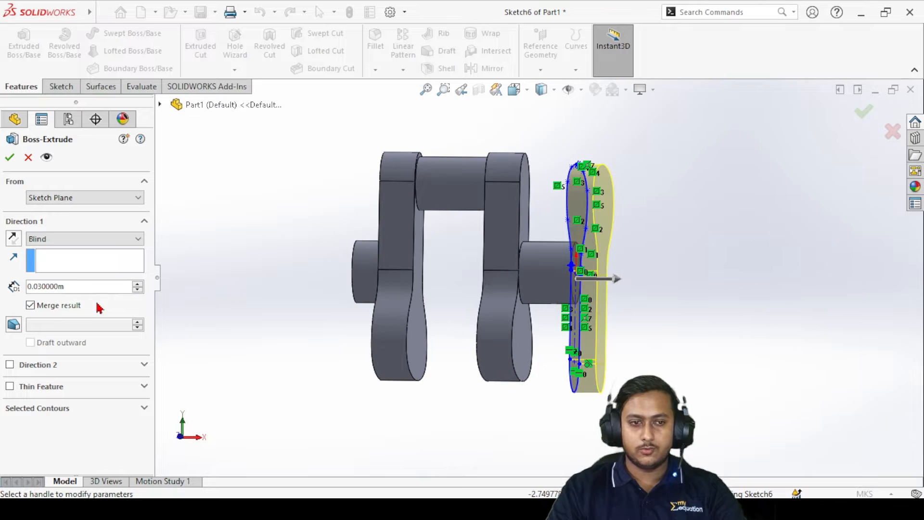
type("40mm")
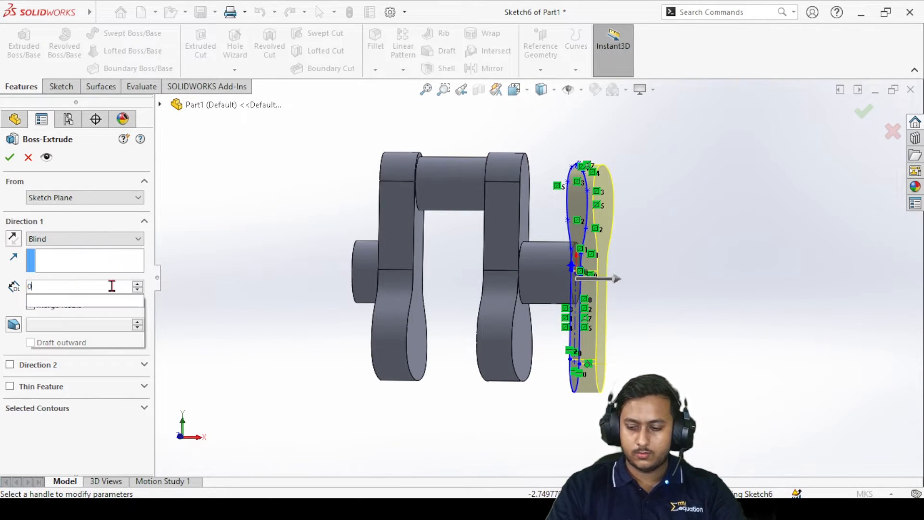
key("Return")
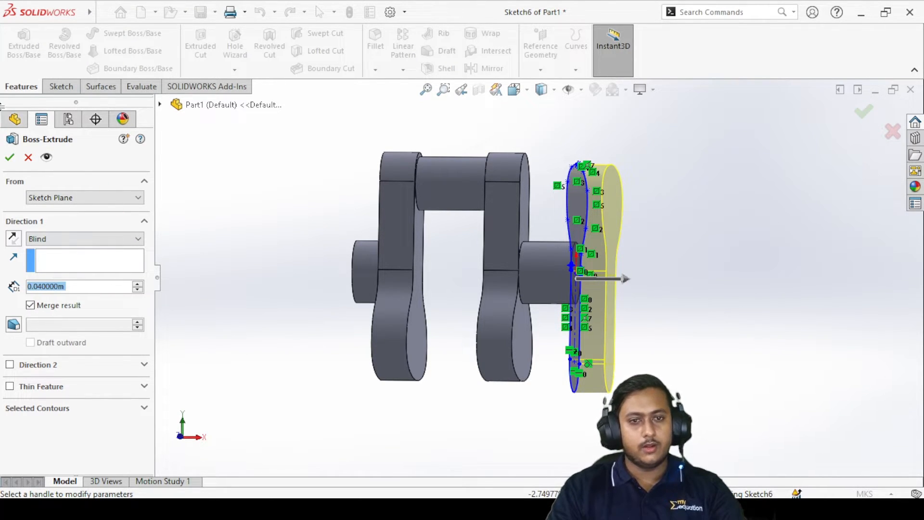
left_click(9, 160)
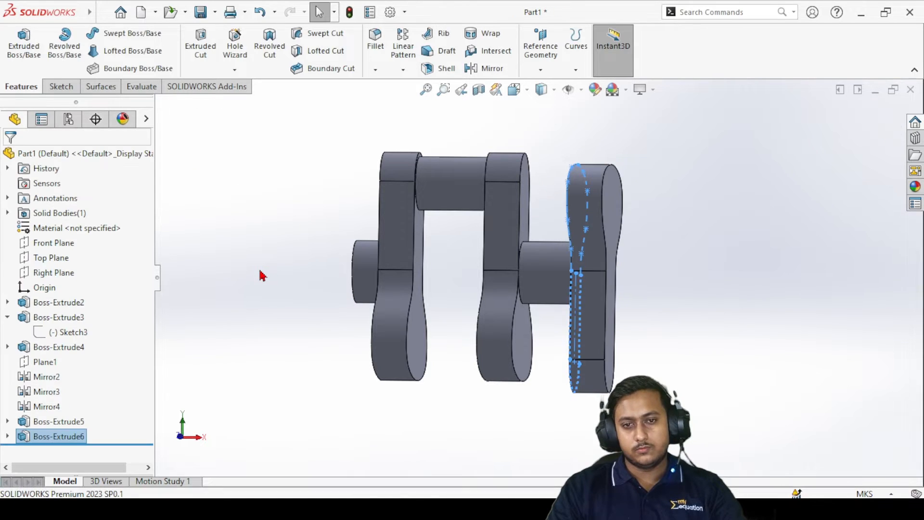
Start a sketch on the new web's outer face and draw a circle of about 0.031 m radius centred on its rounded lower end
middle_click_drag(647, 341, 477, 309)
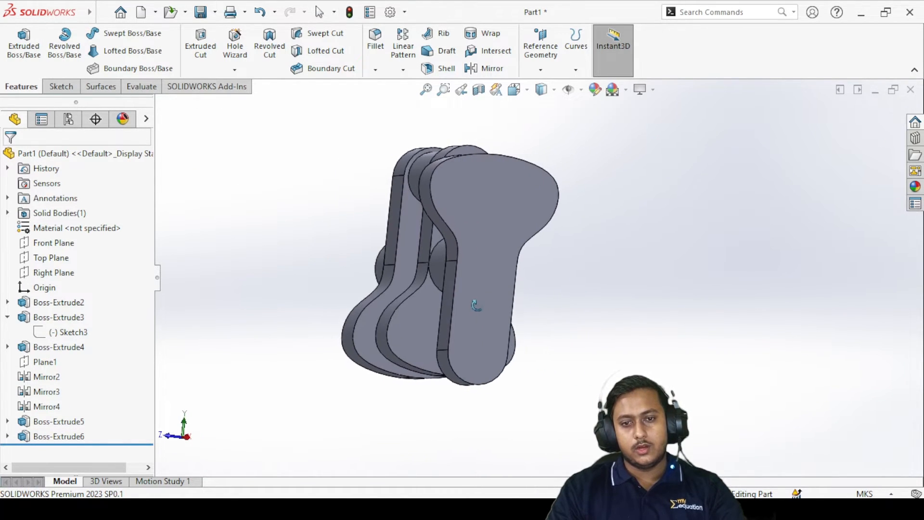
right_click(477, 368)
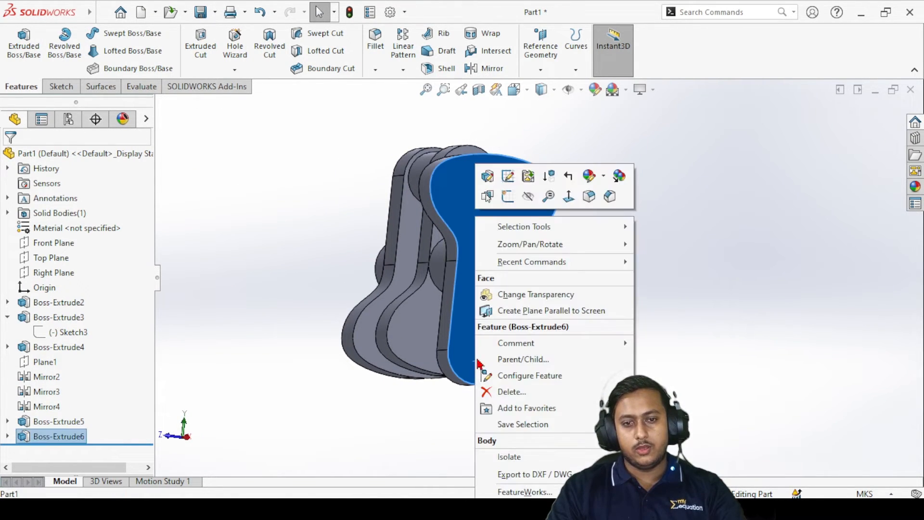
left_click(508, 198)
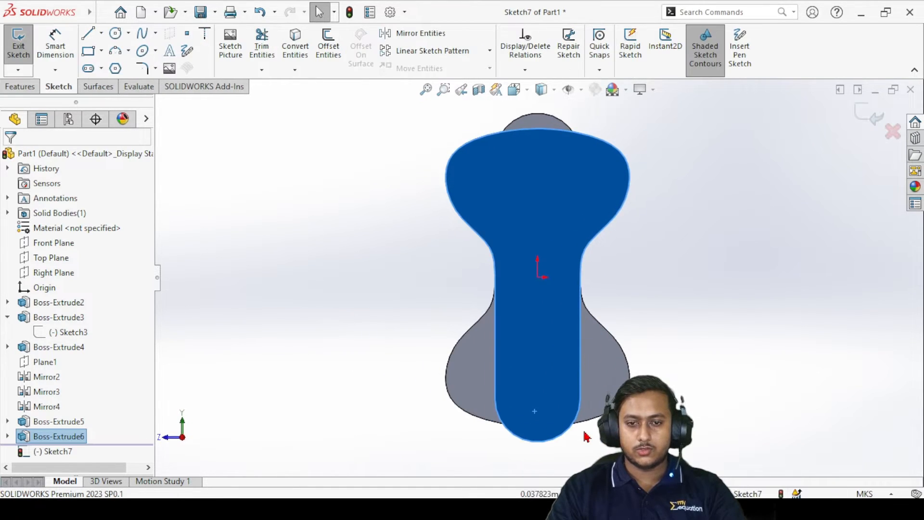
scroll(534, 436, "down", 4)
left_click(116, 33)
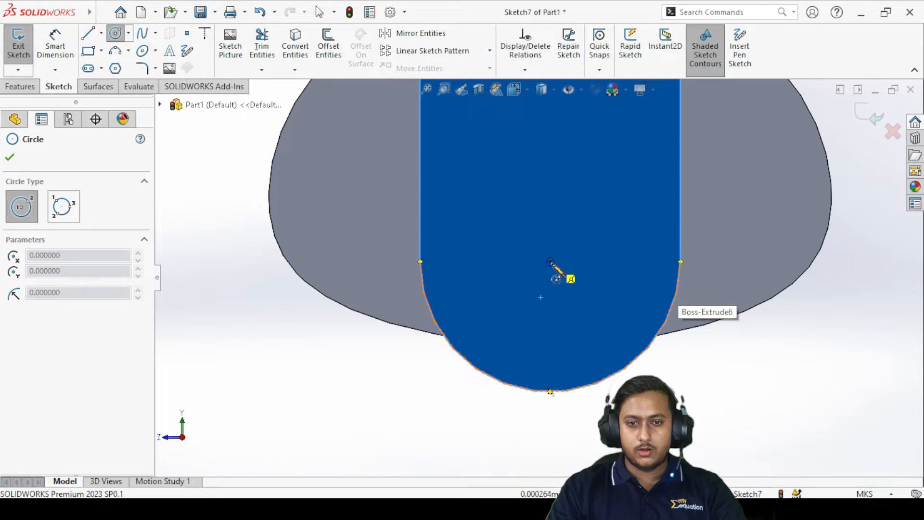
left_click(550, 261)
left_click(565, 376)
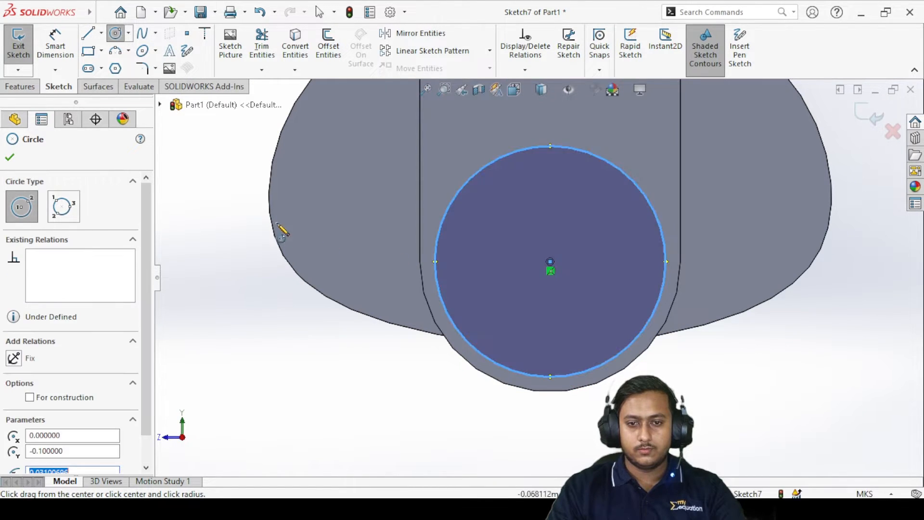
key("Escape")
Set the crankpin circle's radius to 0.03 m
left_click(509, 154)
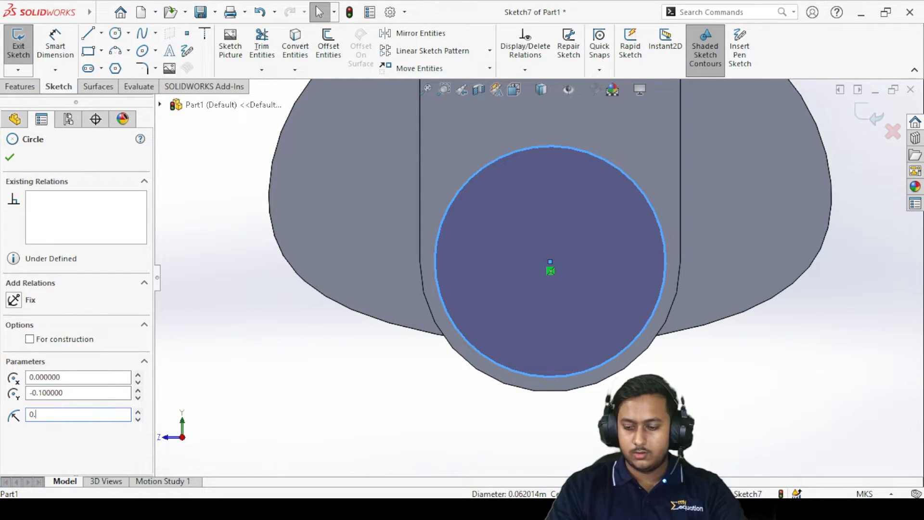
type("0.03")
key("Return")
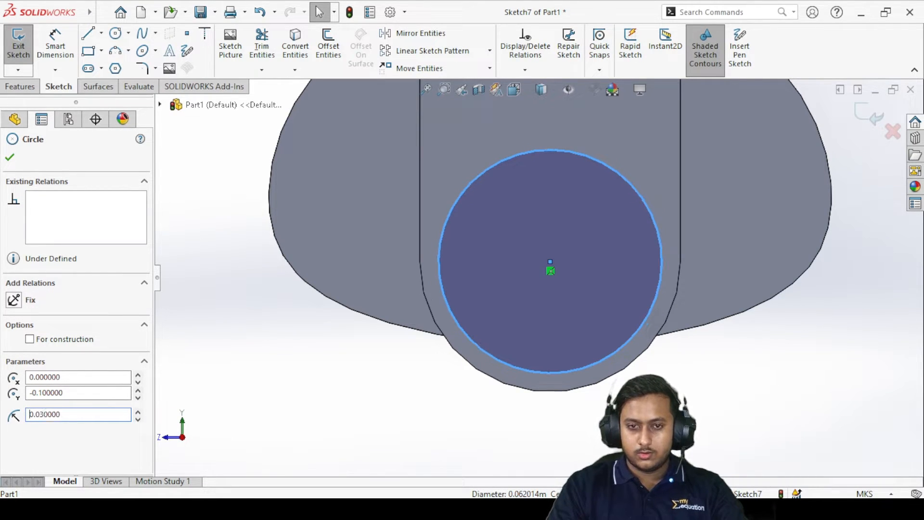
left_click(9, 160)
Extrude the crankpin circle 0.04 m outward from the web, merged with the body
left_click(14, 87)
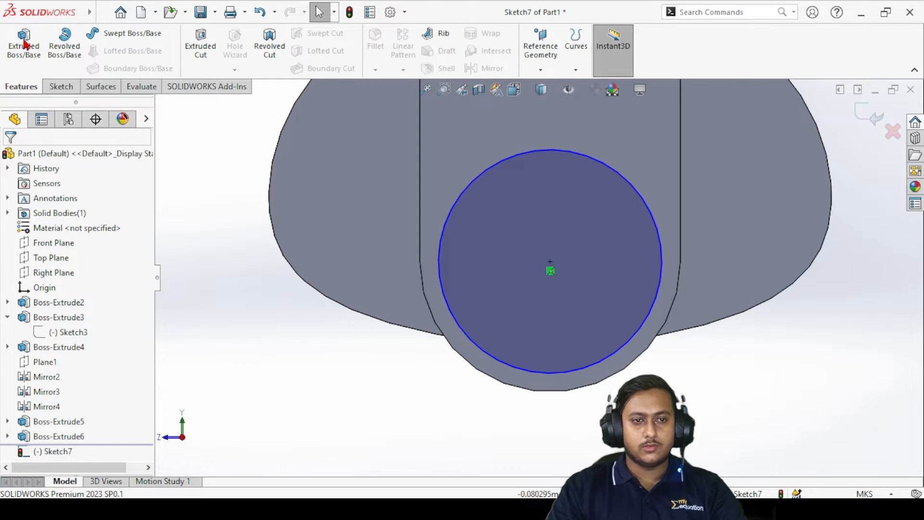
left_click(25, 45)
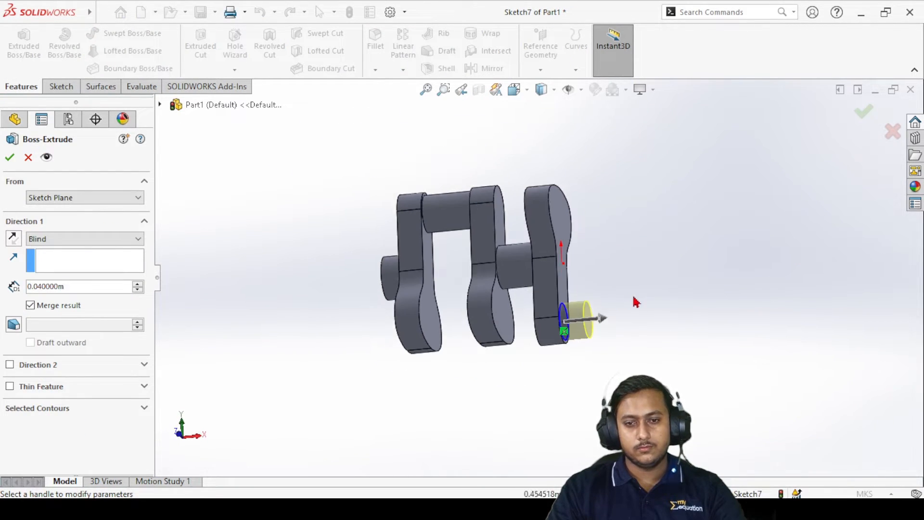
scroll(629, 307, "down", 4)
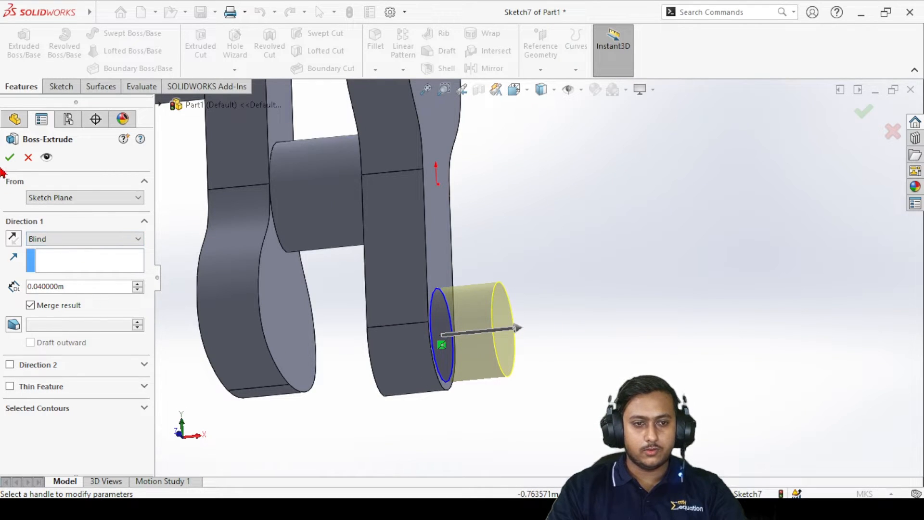
left_click(10, 157)
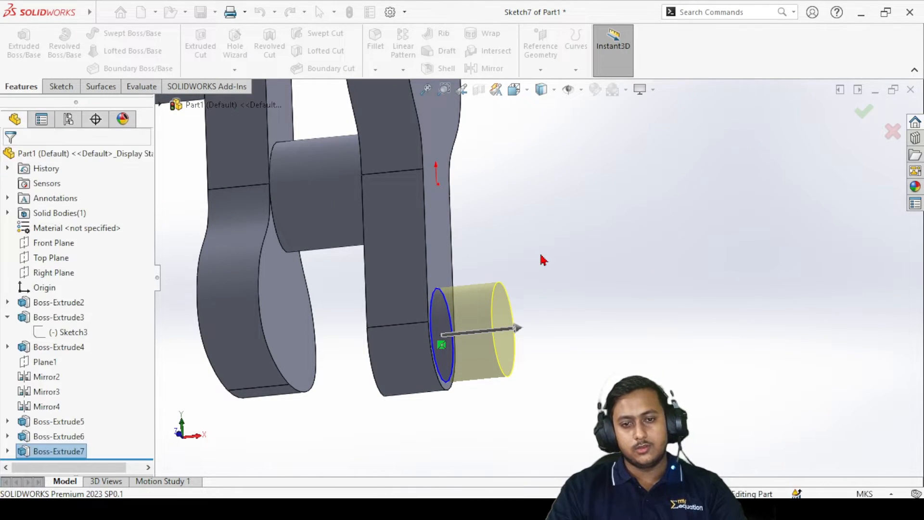
Create a reference plane at 0 offset from the end face of the new crankpin
scroll(465, 284, "up", 5)
middle_click_drag(472, 256, 576, 327)
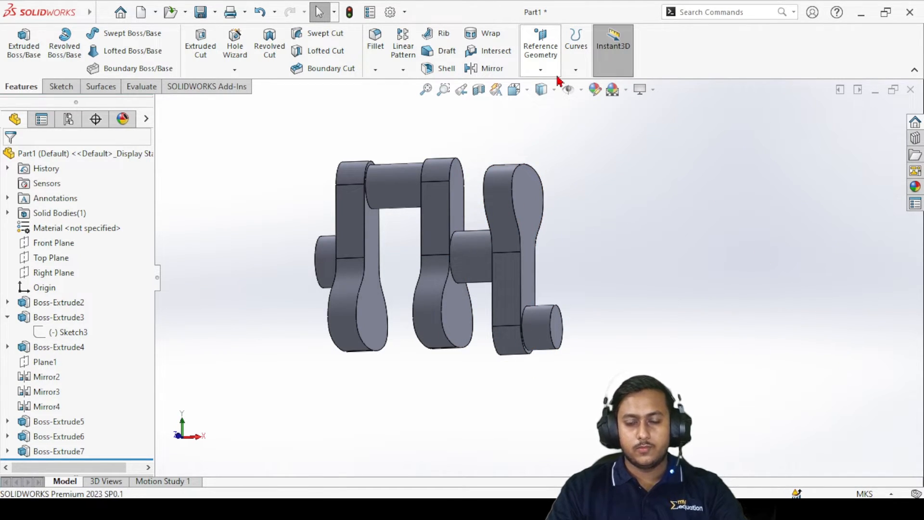
left_click(543, 71)
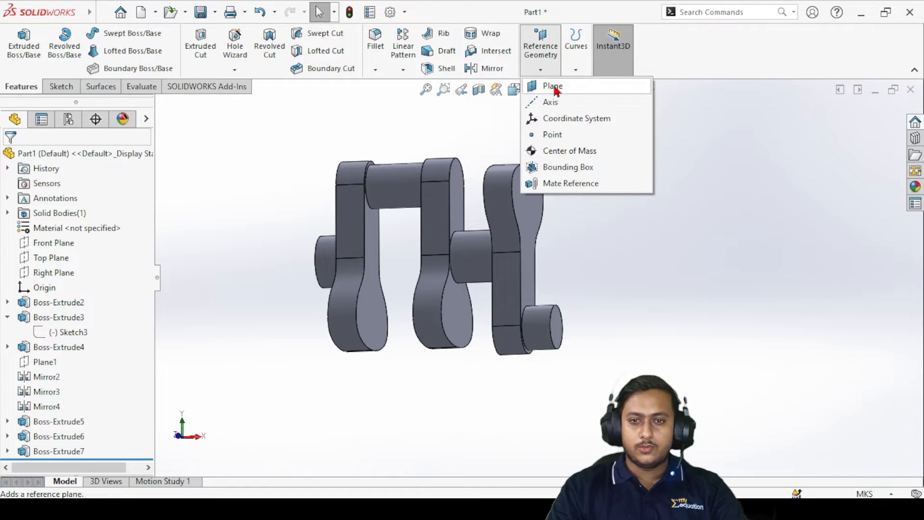
left_click(560, 91)
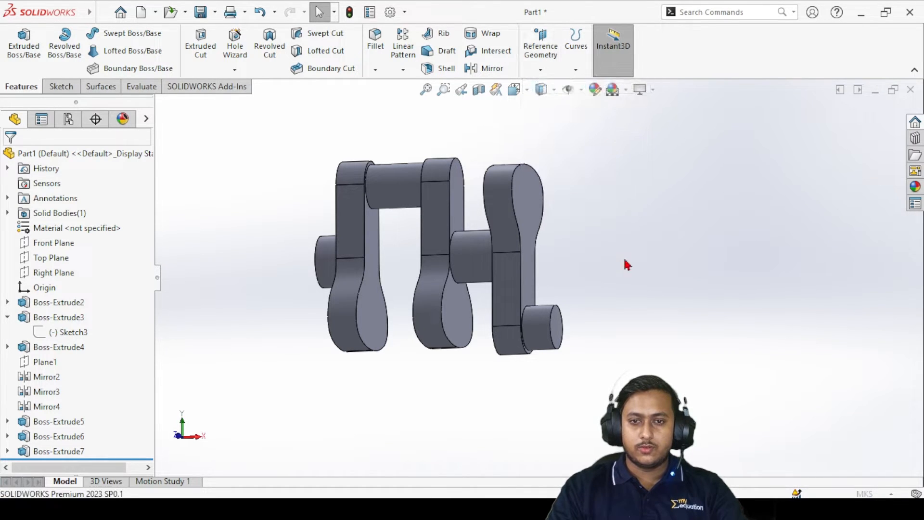
scroll(664, 305, "down", 3)
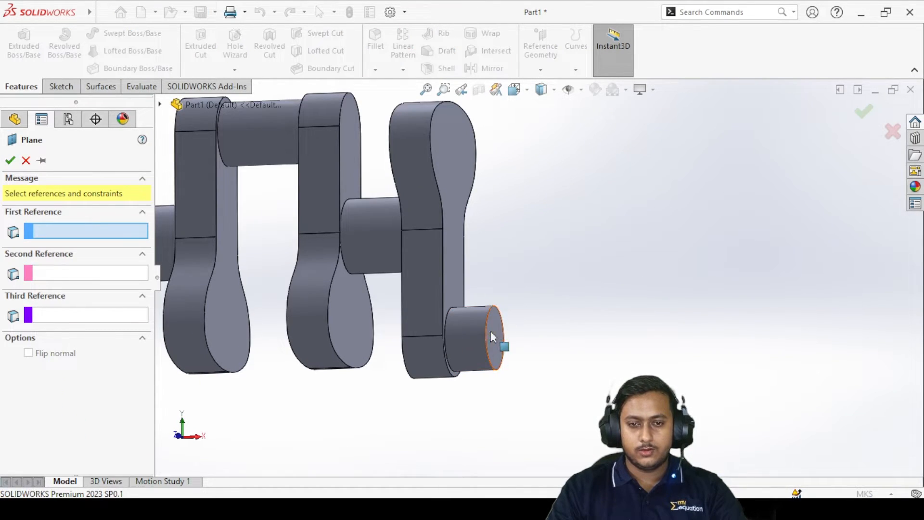
left_click(490, 331)
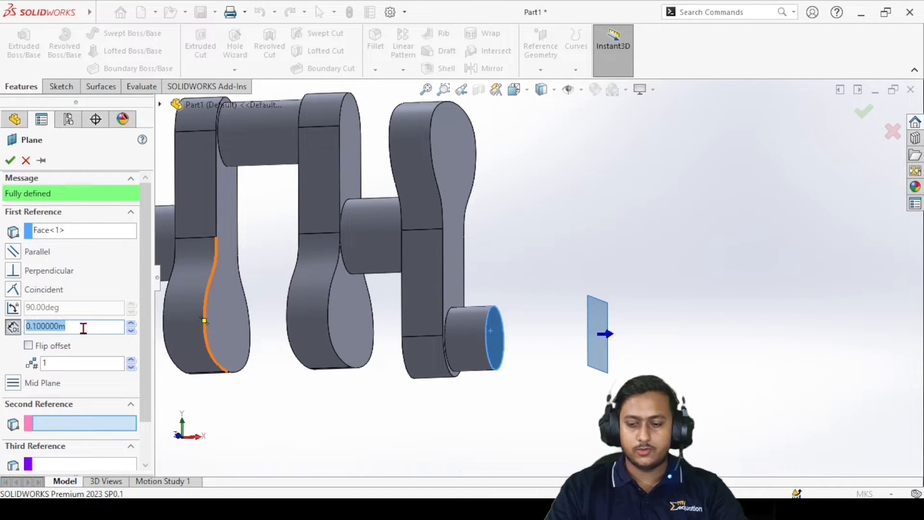
type("0")
key("Return")
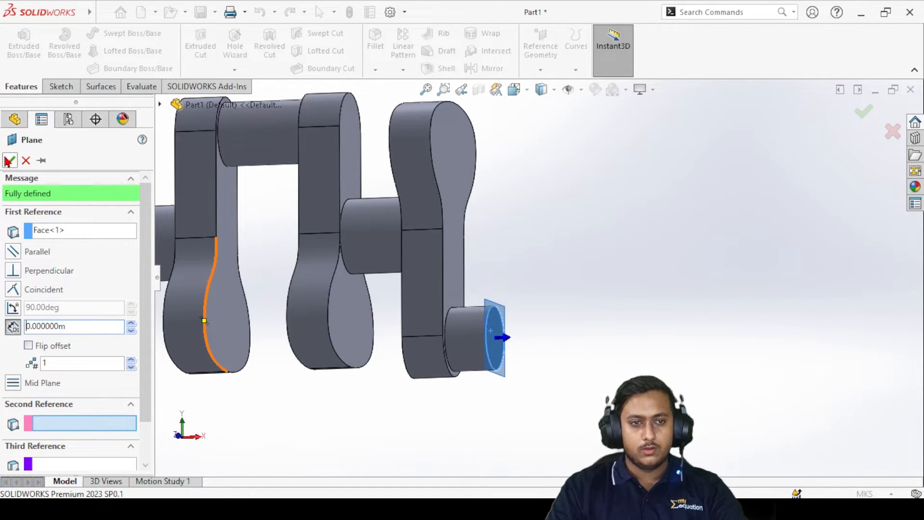
key("Return")
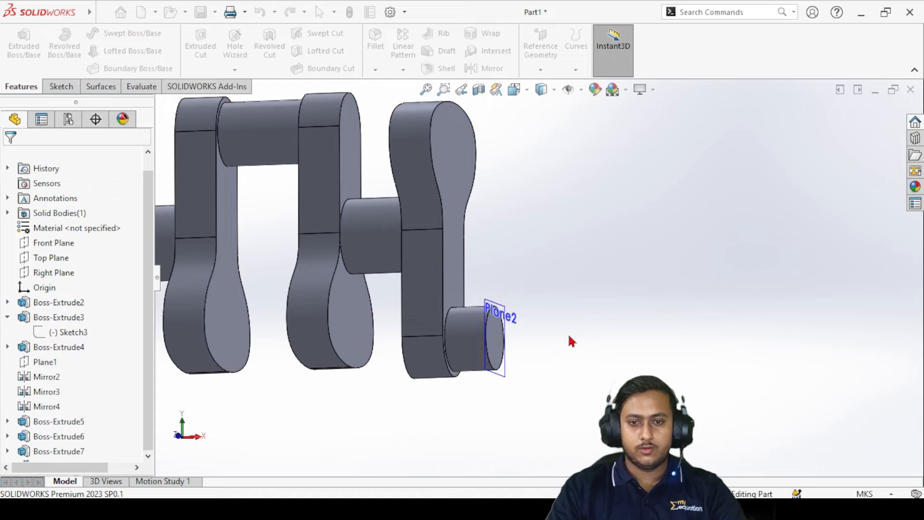
left_click(542, 68)
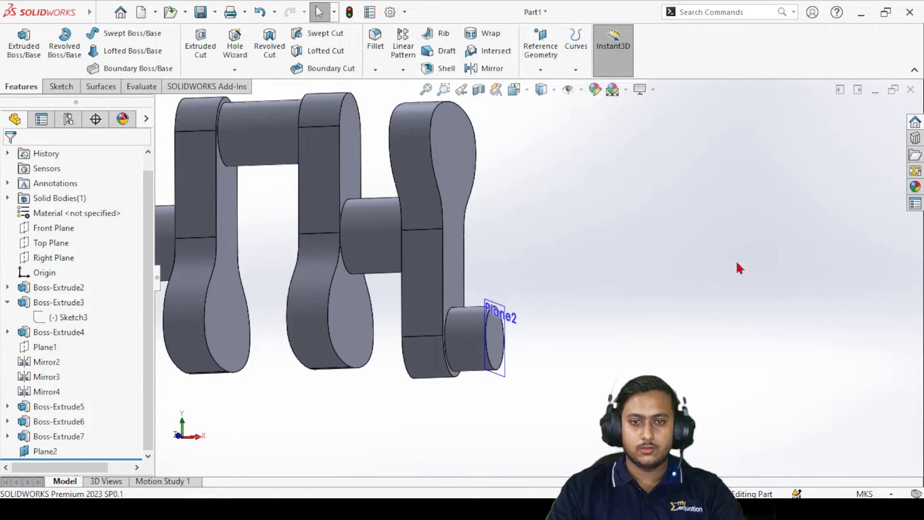
Mirror the new crankpin extrusion about the reference plane on its end face
left_click(491, 67)
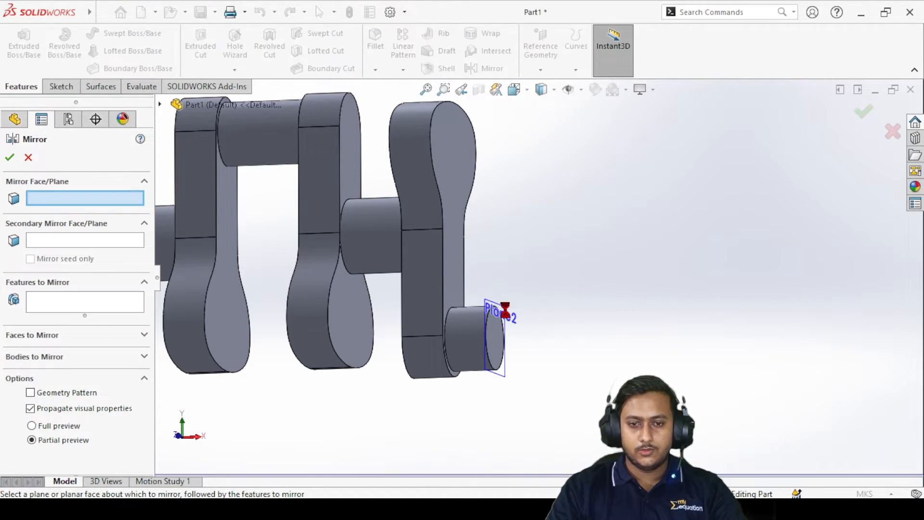
left_click(503, 317)
left_click(82, 306)
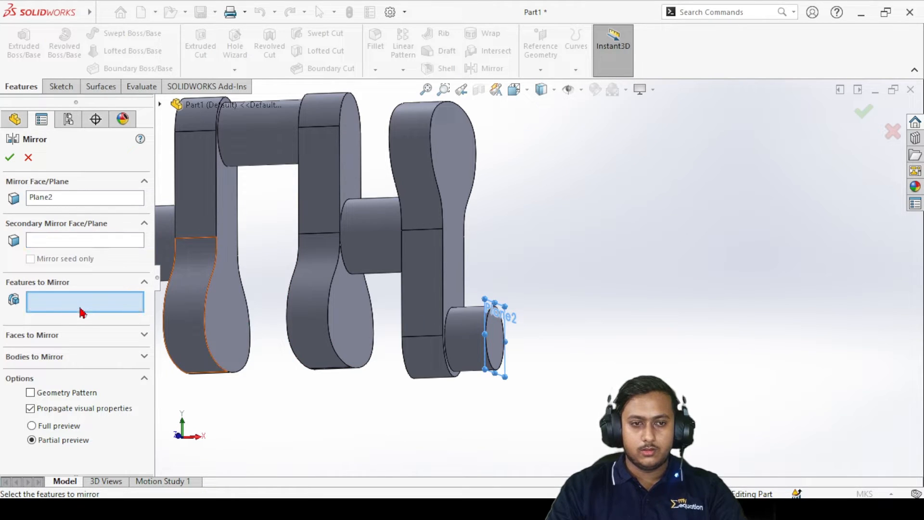
left_click(477, 338)
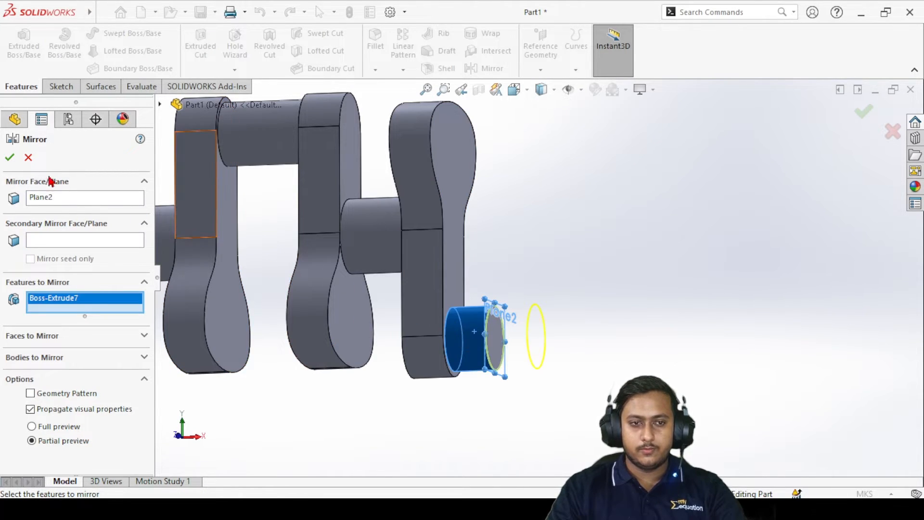
left_click(9, 156)
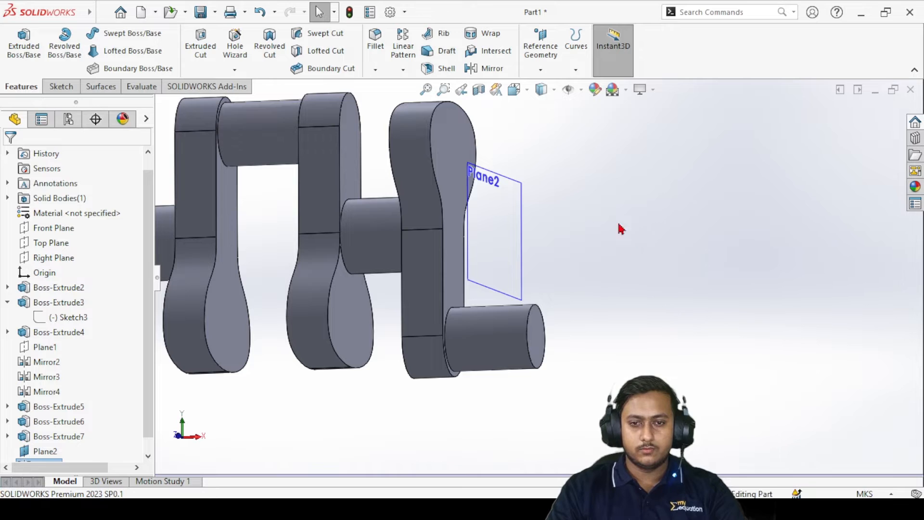
Mirror only the second throw's web extrusion about the reference plane at the crankpin's end face
left_click(516, 194)
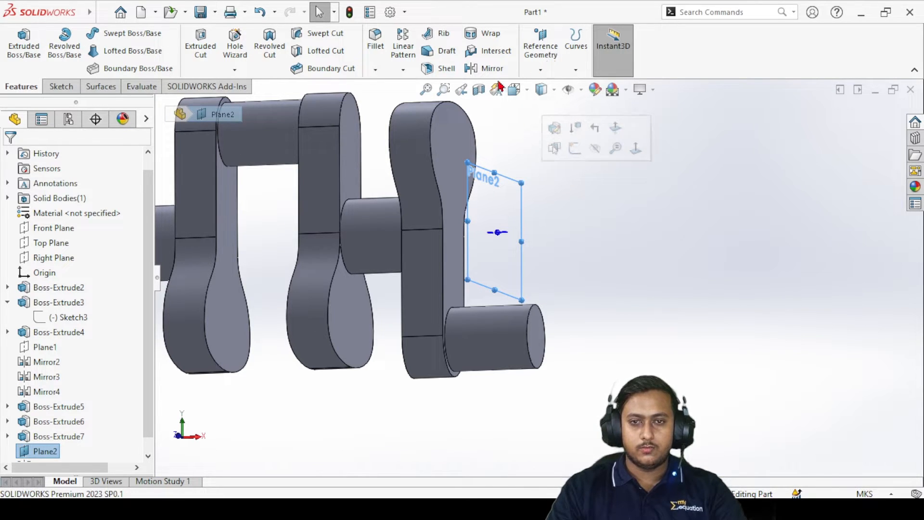
left_click(488, 68)
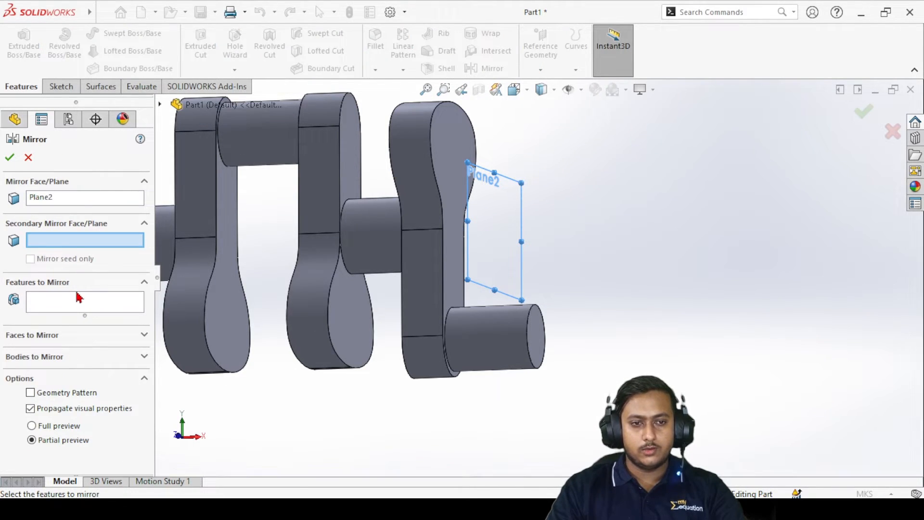
left_click(81, 301)
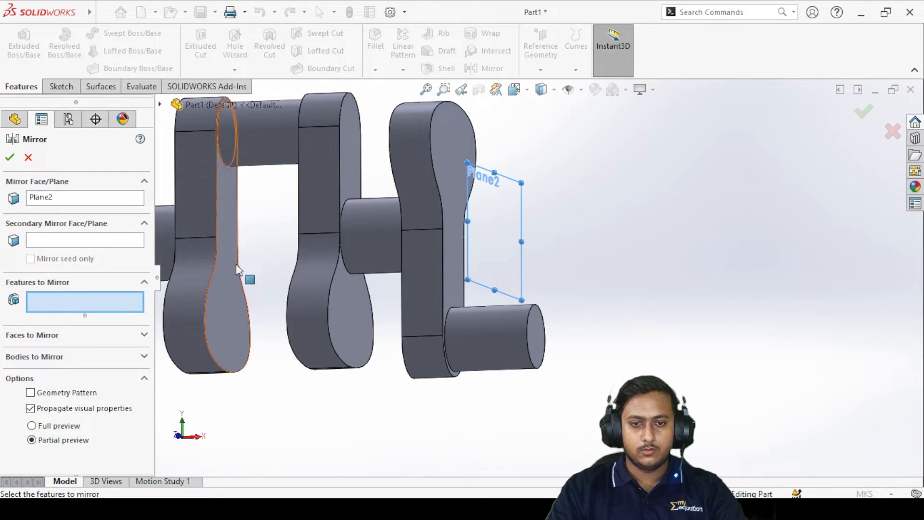
left_click(418, 249)
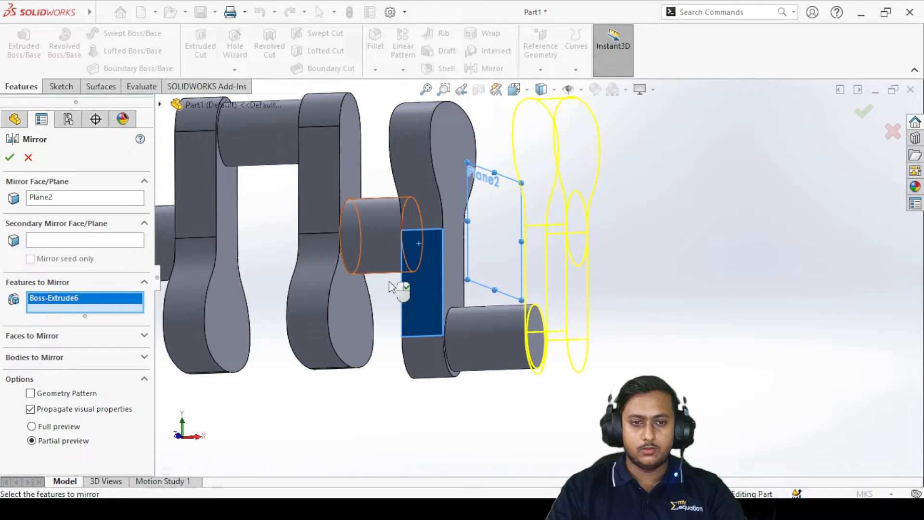
scroll(393, 287, "up", 5)
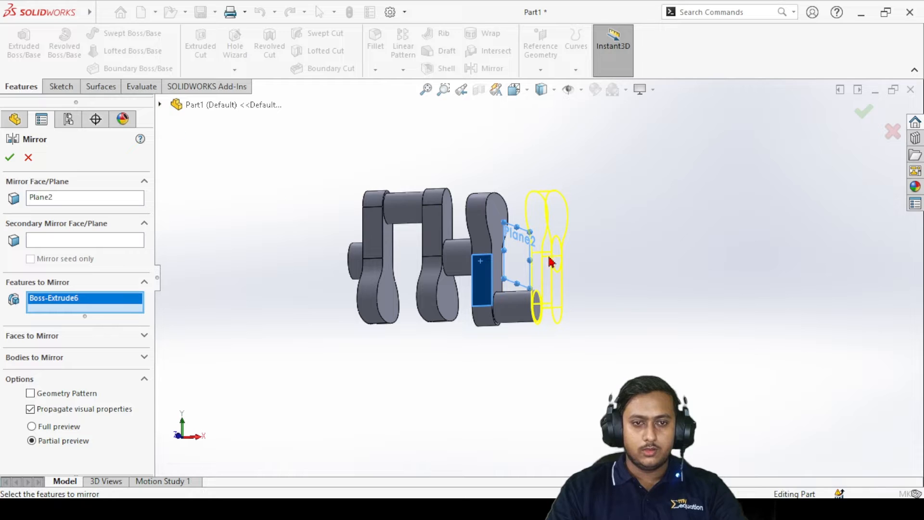
left_click(160, 105)
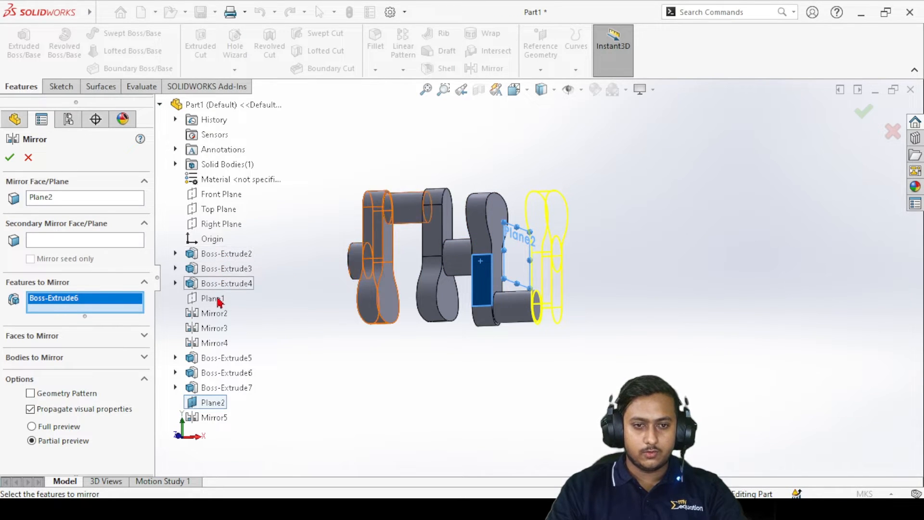
left_click(218, 362)
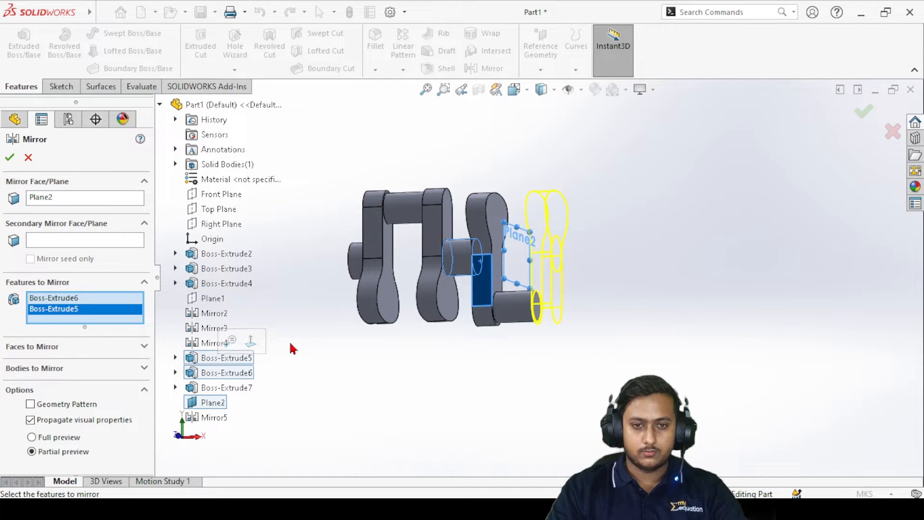
right_click(73, 309)
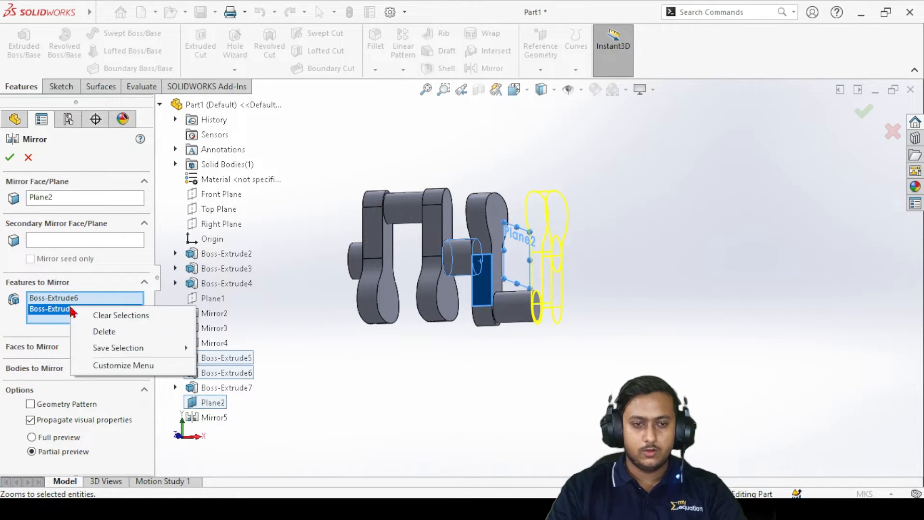
left_click(104, 331)
left_click(9, 158)
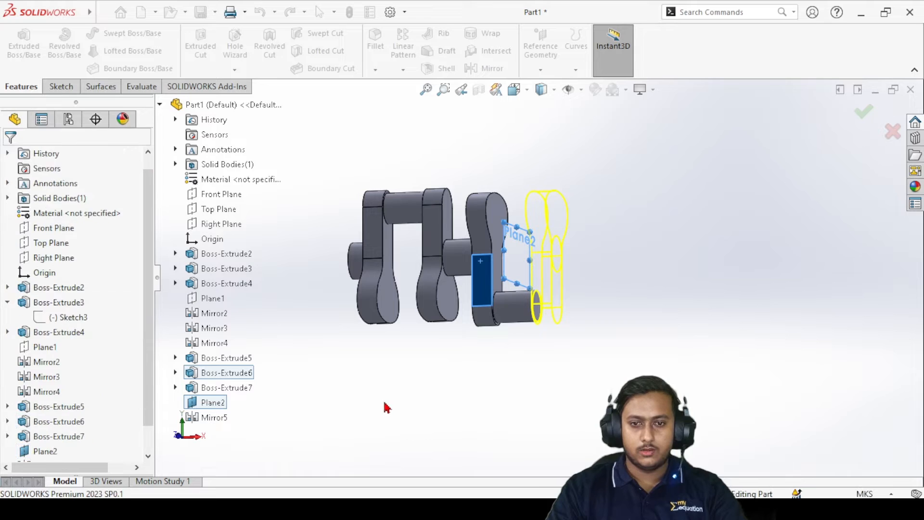
scroll(554, 350, "down", 5)
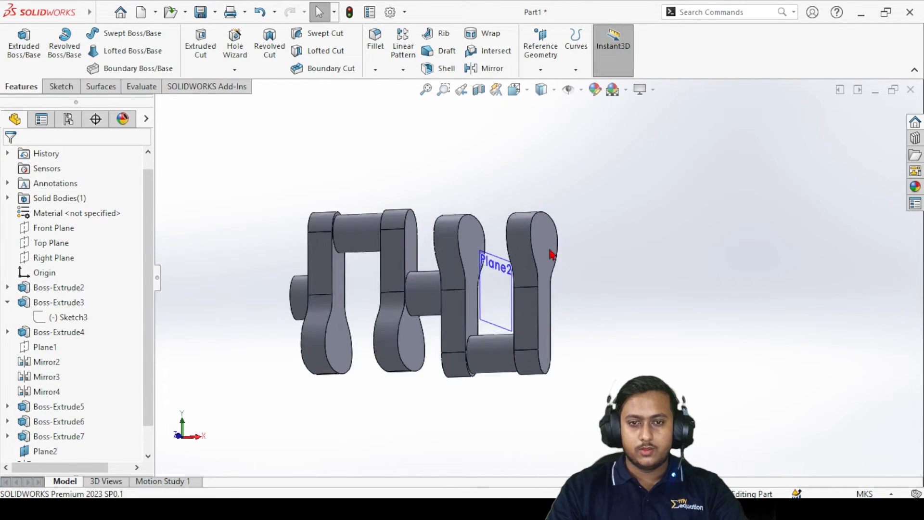
Sketch on the outer face of the newly mirrored web, converting both circular edges of the main journal between the two throws
mouse_move(511, 278)
middle_mouse_down()
mouse_move(506, 264)
mouse_move(498, 302)
mouse_move(504, 293)
middle_mouse_up()
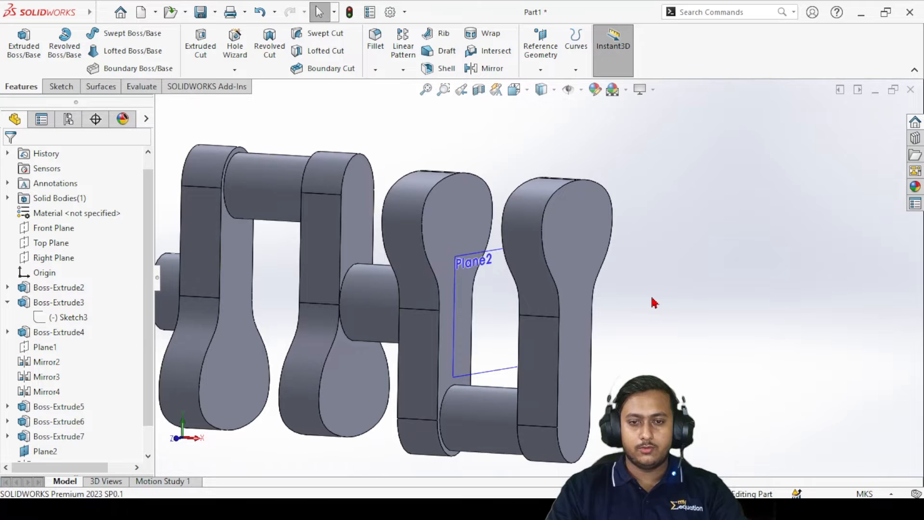
right_click(577, 271)
left_click(610, 161)
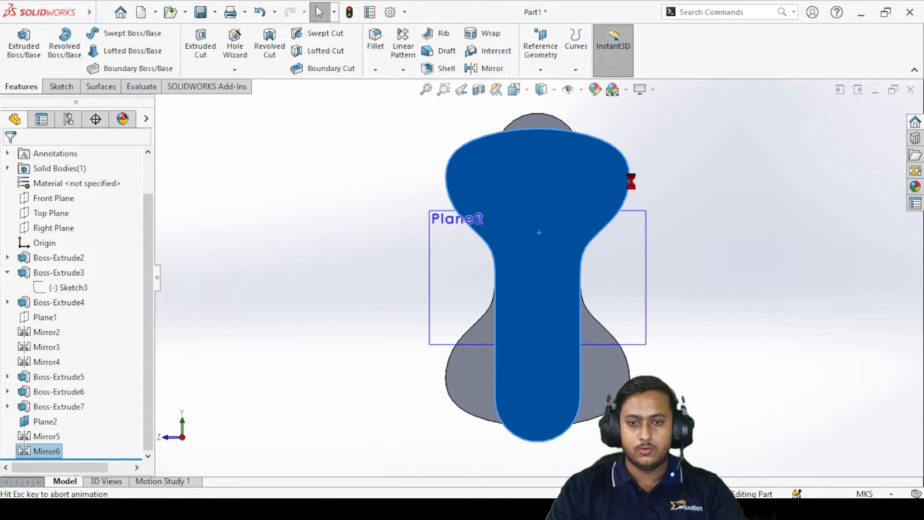
middle_click_drag(688, 249, 459, 267)
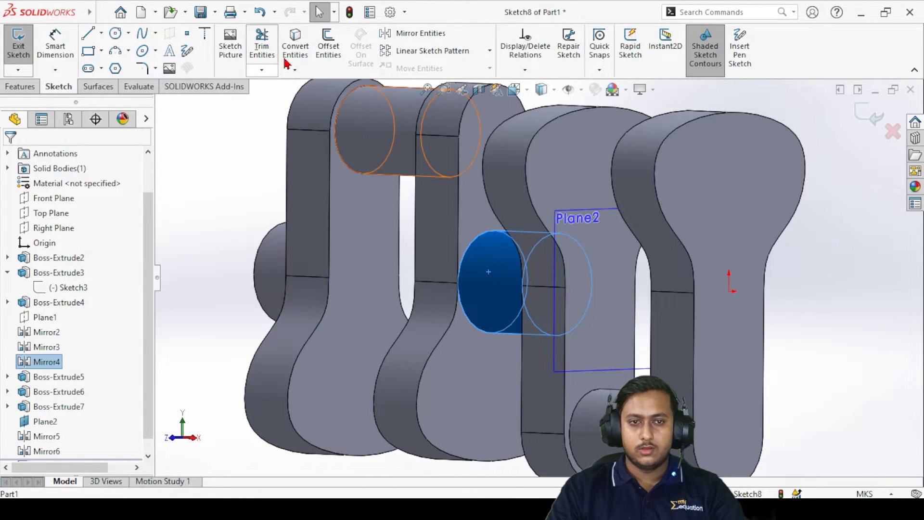
left_click(295, 44)
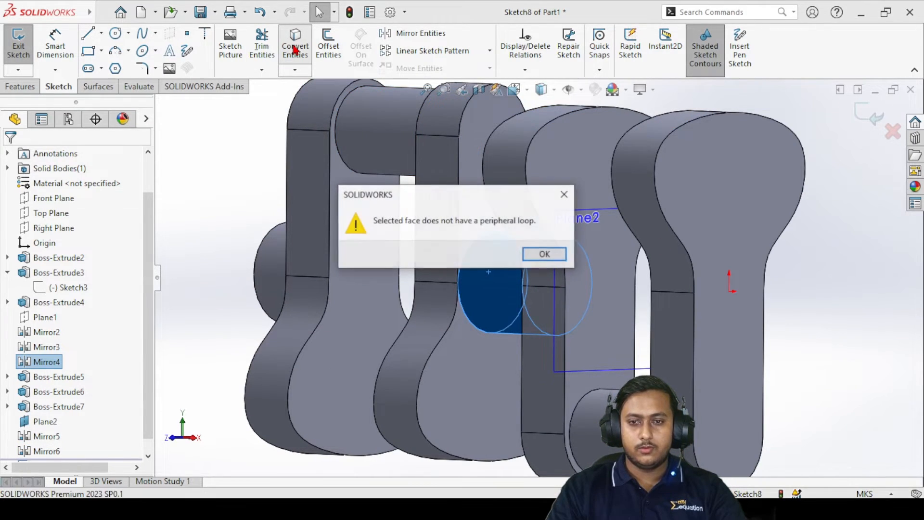
left_click(543, 254)
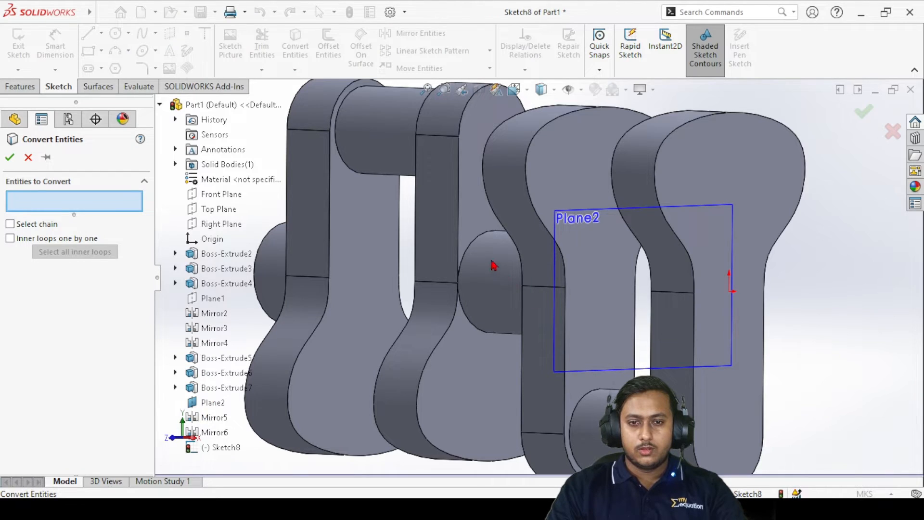
scroll(478, 245, "up", 3)
scroll(522, 271, "down", 5)
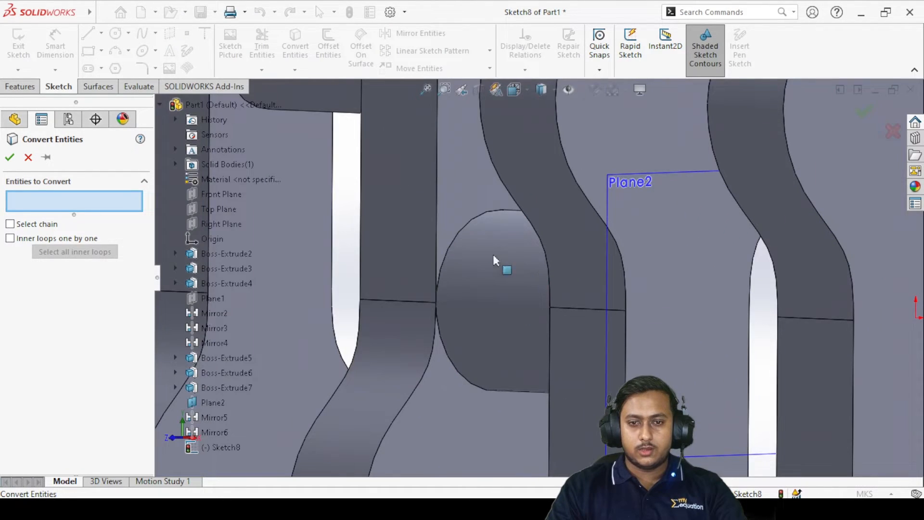
left_click(472, 227)
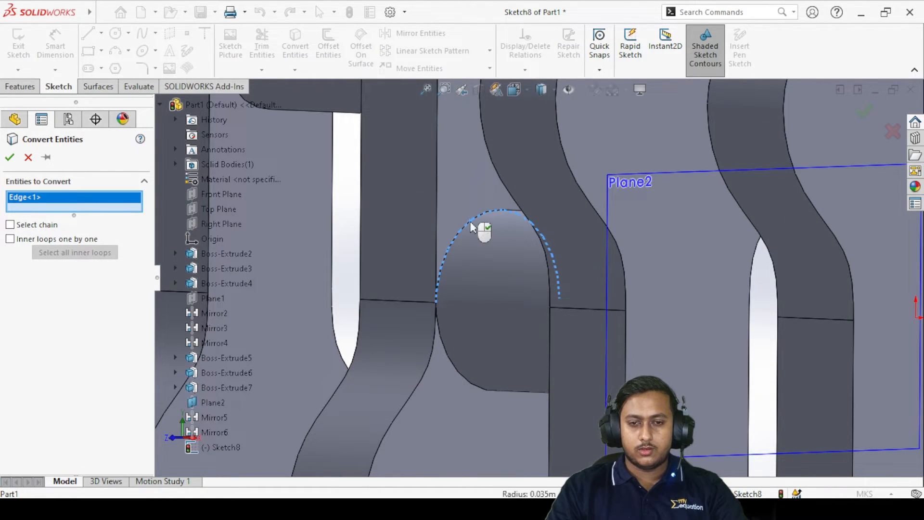
left_click(450, 362)
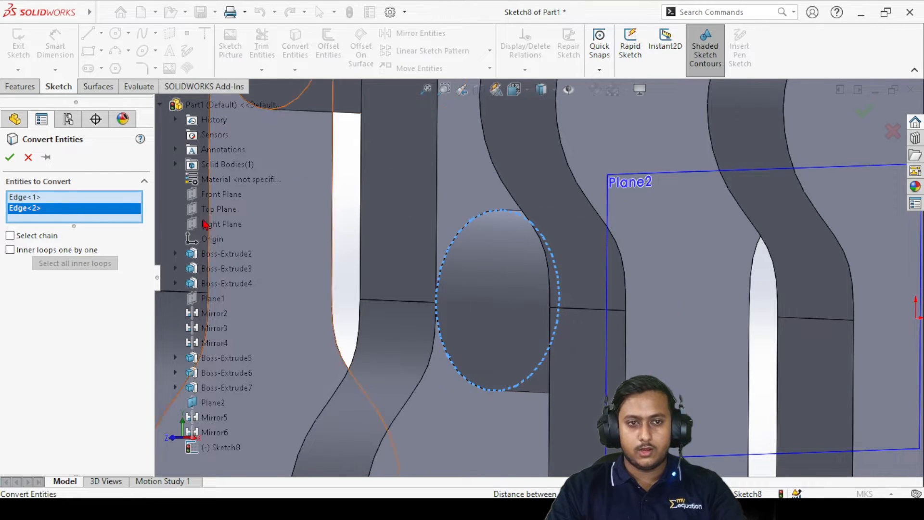
key("f")
left_click(10, 158)
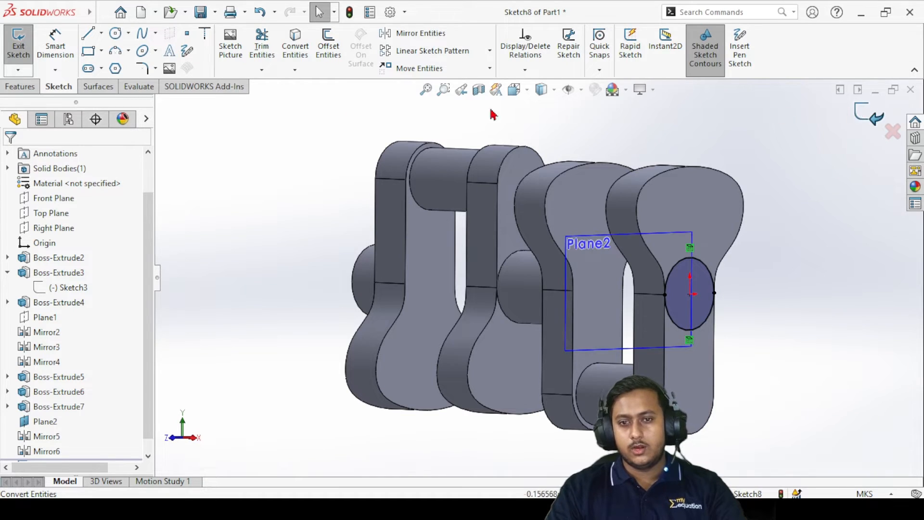
Extrude the converted journal circle 0.03 m outward from the end web, merged with the body
left_click(20, 86)
left_click(25, 46)
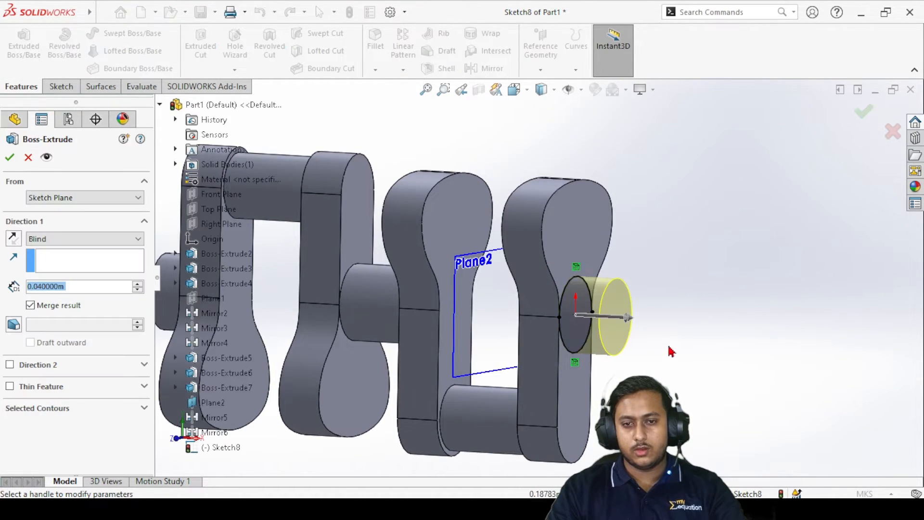
scroll(666, 324, "down", 5)
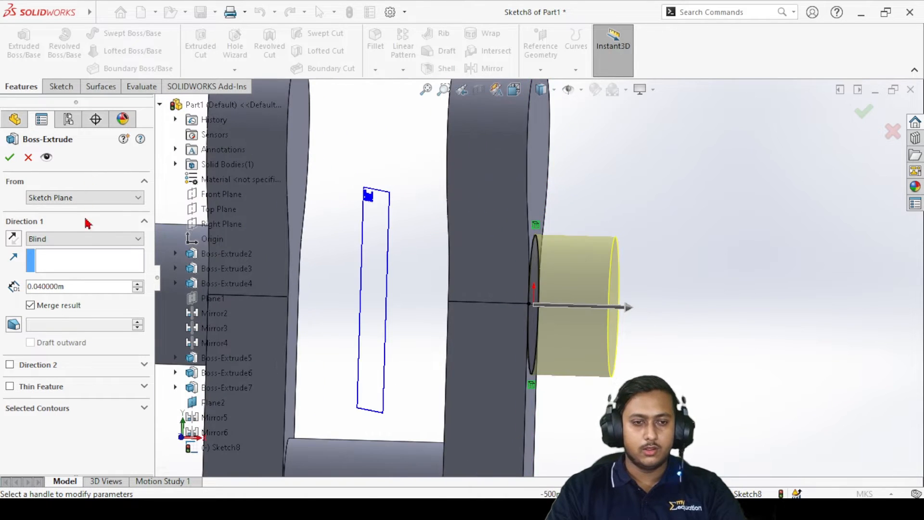
double_click(97, 288)
type("0.03")
key("Return")
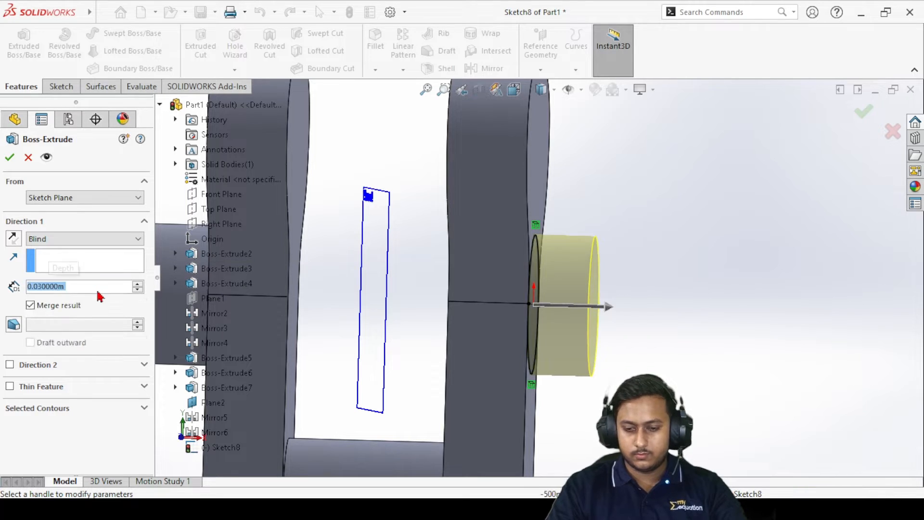
left_click(9, 156)
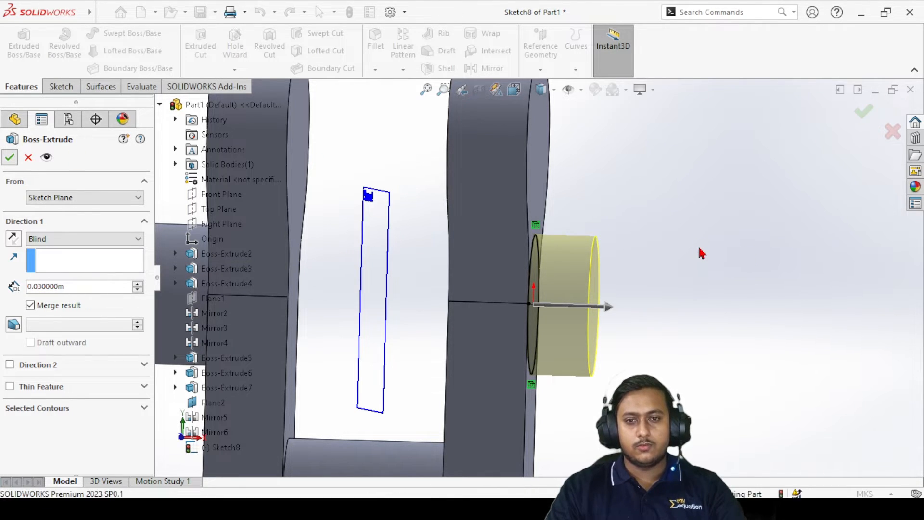
Hide the reference plane between the webs of the second throw
key("z")
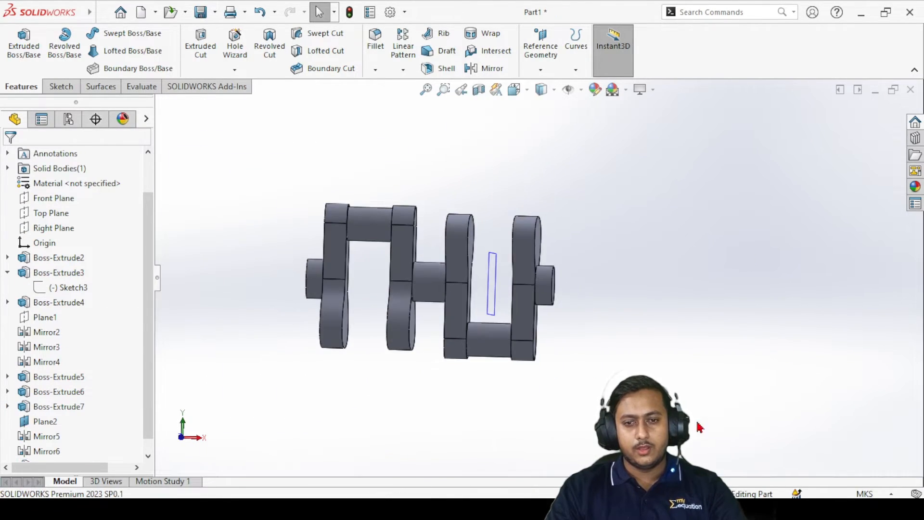
scroll(492, 287, "down", 4)
right_click(516, 245)
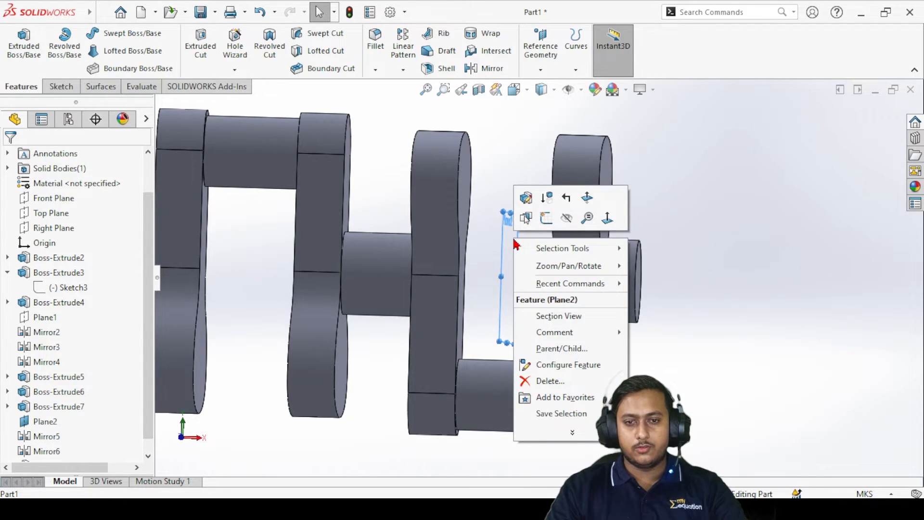
left_click(567, 217)
key("z")
scroll(451, 305, "up", 2)
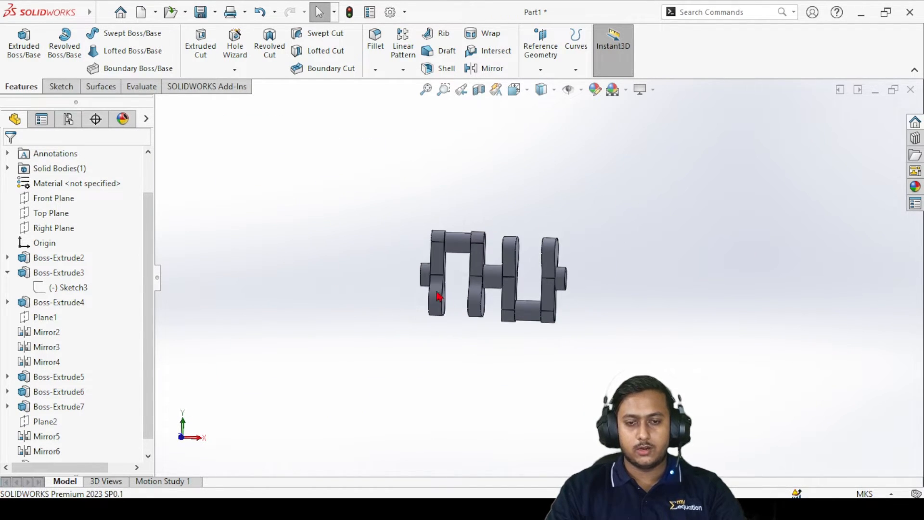
Mirror the whole two-throw crankshaft body about the Right Plane with Merge solids enabled
scroll(419, 266, "down", 3)
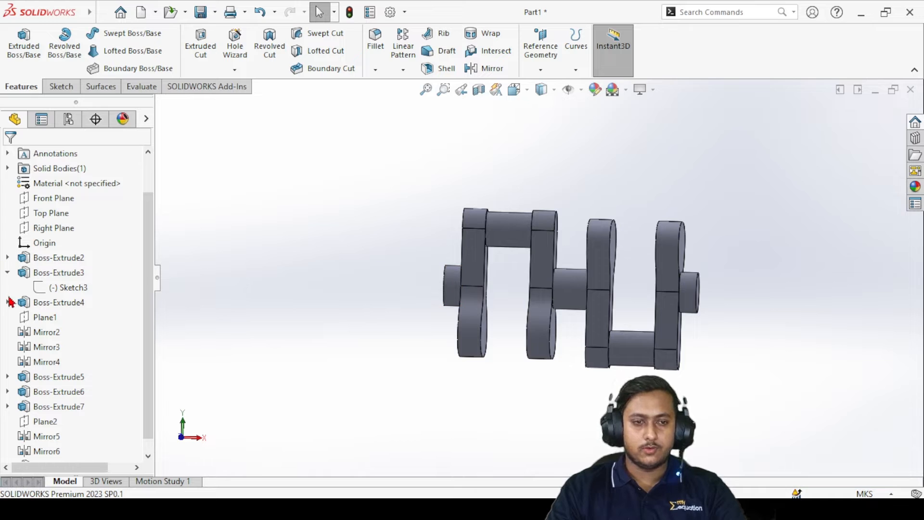
left_click(55, 228)
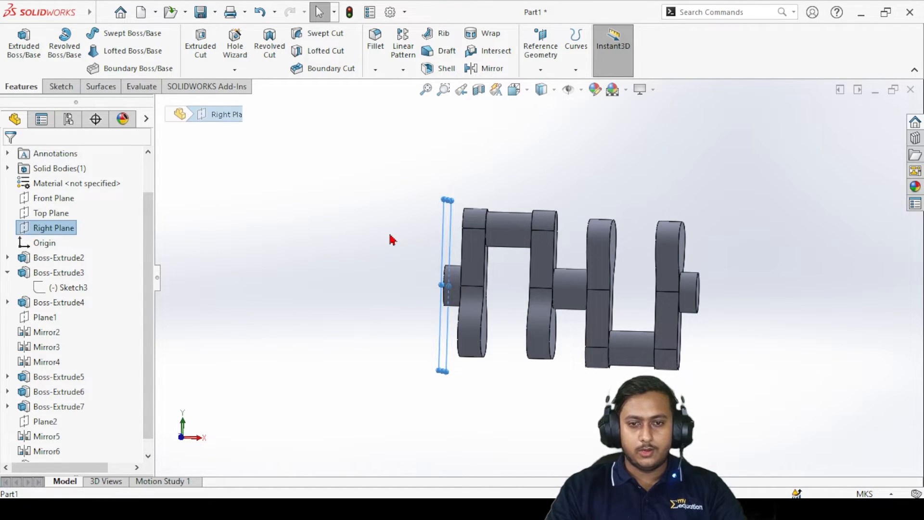
left_click(487, 68)
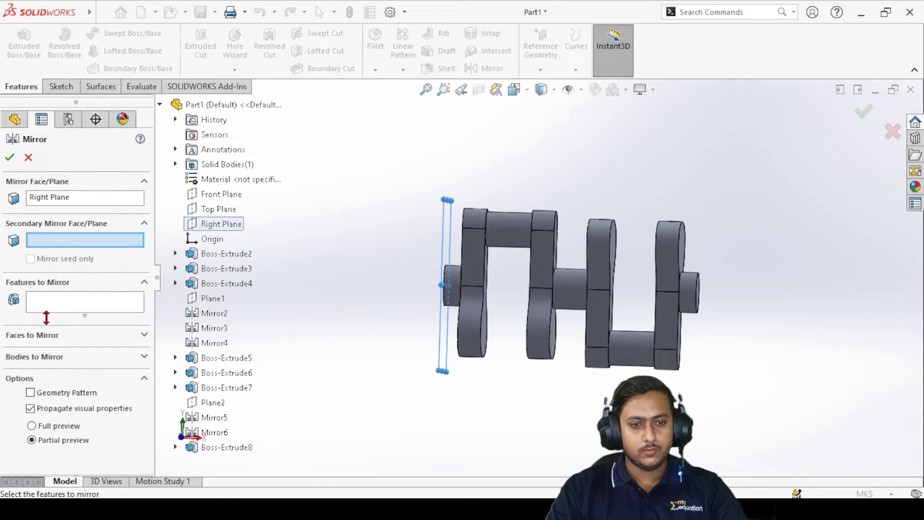
left_click(50, 359)
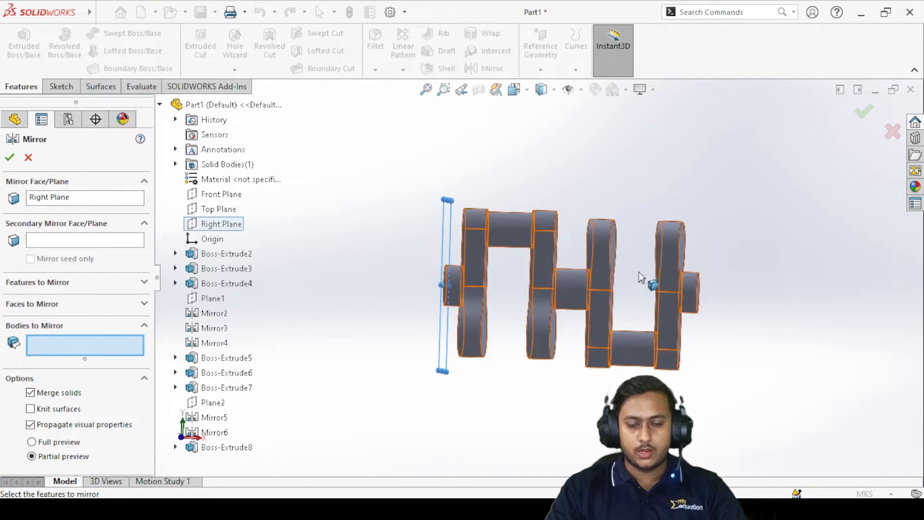
left_click(598, 269)
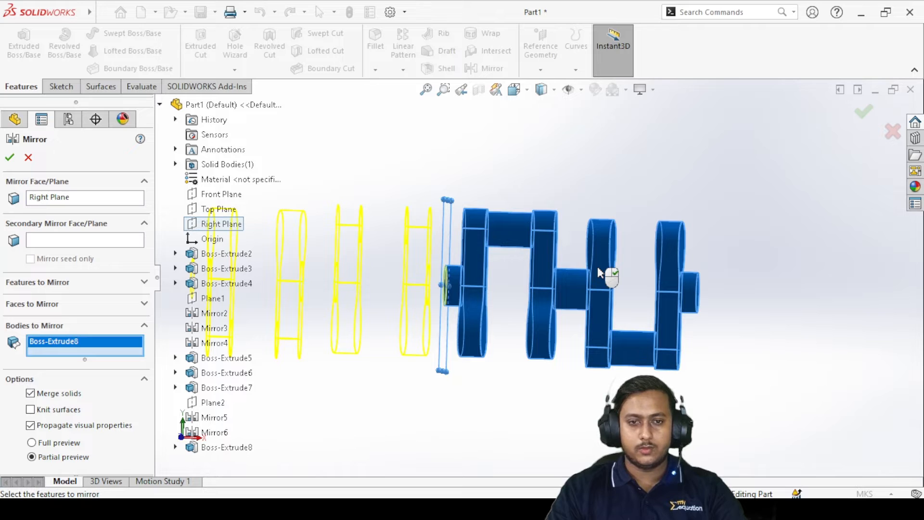
scroll(433, 262, "up", 2)
scroll(364, 240, "down", 1)
left_click(16, 164)
mouse_move(580, 255)
middle_mouse_down()
mouse_move(616, 260)
mouse_move(564, 251)
middle_mouse_up()
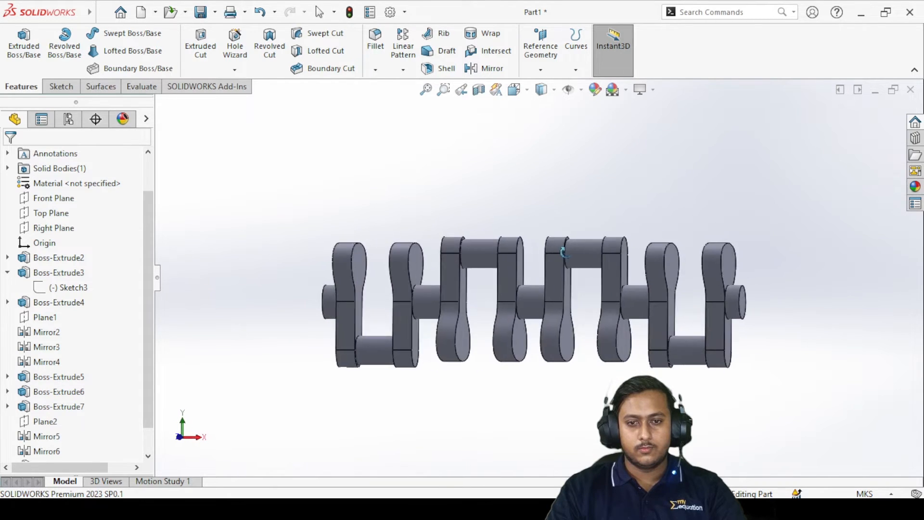
Start a symmetric 0.01 m fillet and select both circular end edges of the crankpin on the outermost throw
scroll(561, 248, "up", 3)
scroll(571, 287, "down", 4)
mouse_move(572, 287)
middle_mouse_down()
mouse_move(607, 263)
mouse_move(568, 270)
mouse_move(564, 285)
middle_mouse_up()
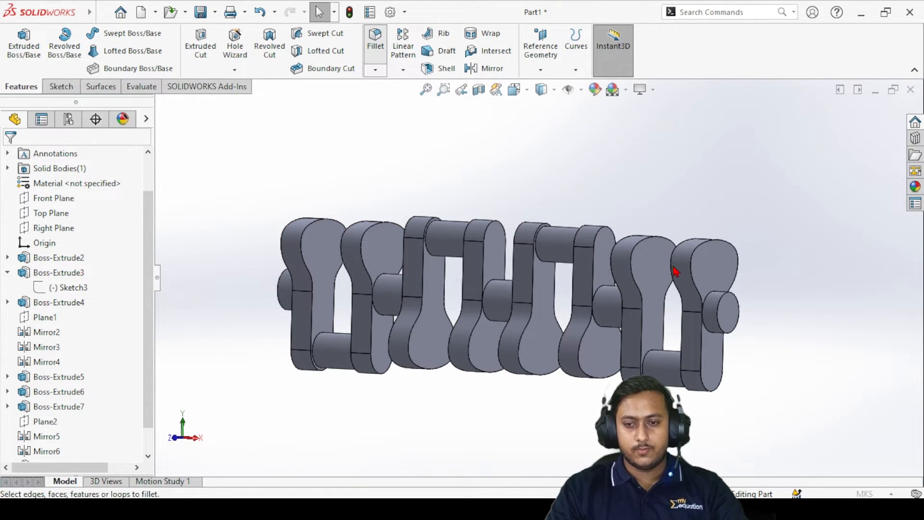
scroll(712, 259, "down", 5)
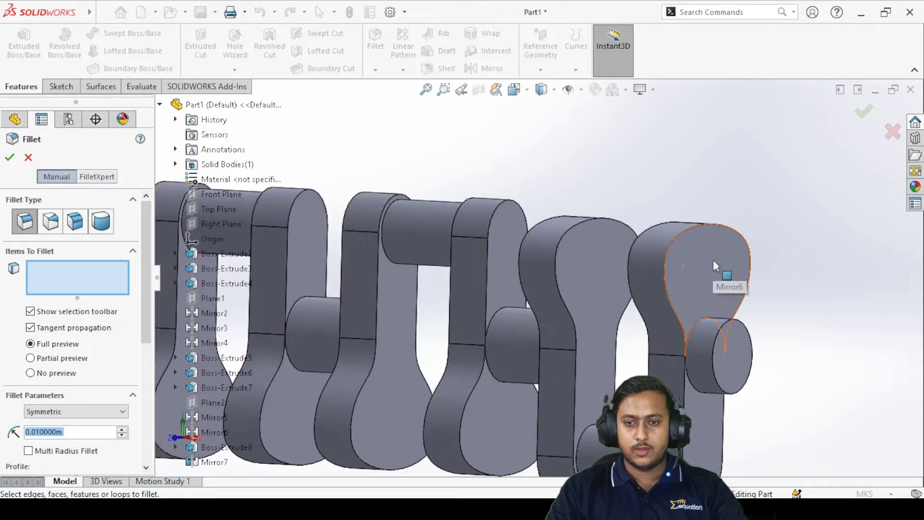
scroll(716, 392, "up", 5)
scroll(602, 357, "down", 5)
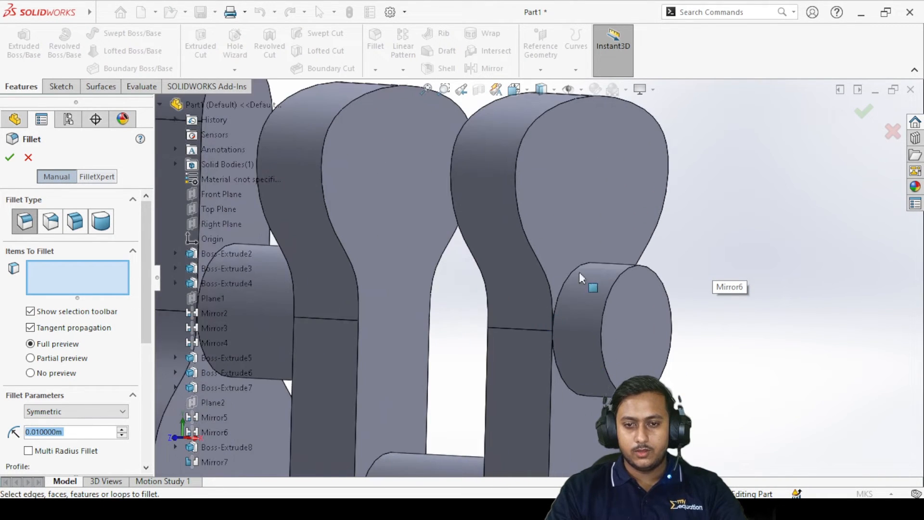
scroll(584, 359, "up", 5)
scroll(525, 329, "down", 3)
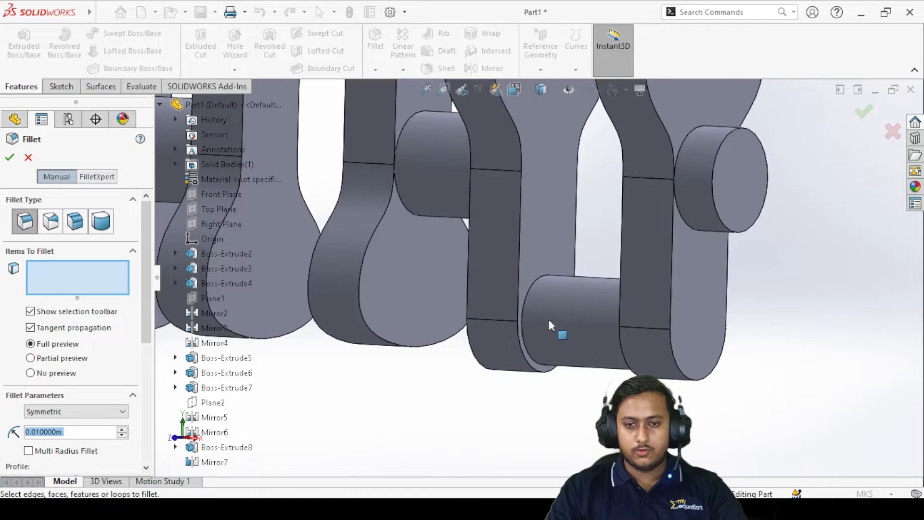
scroll(553, 324, "down", 3)
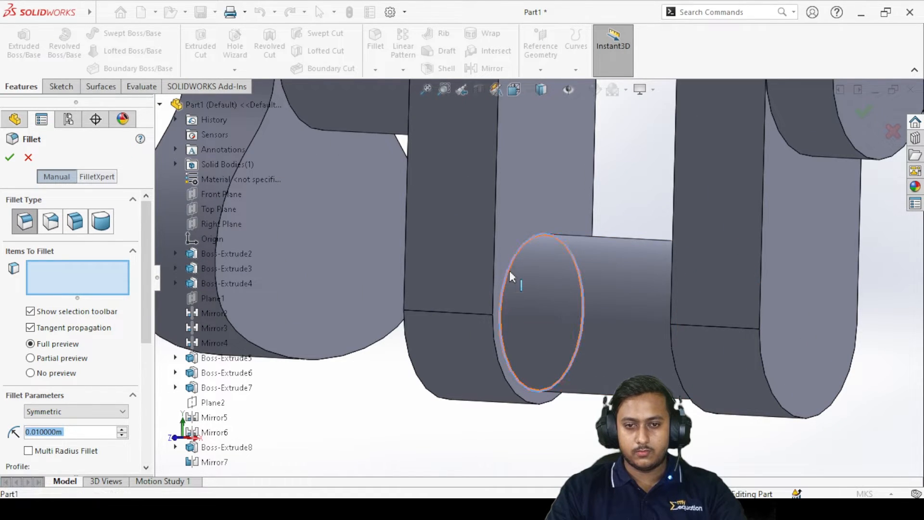
left_click(511, 273)
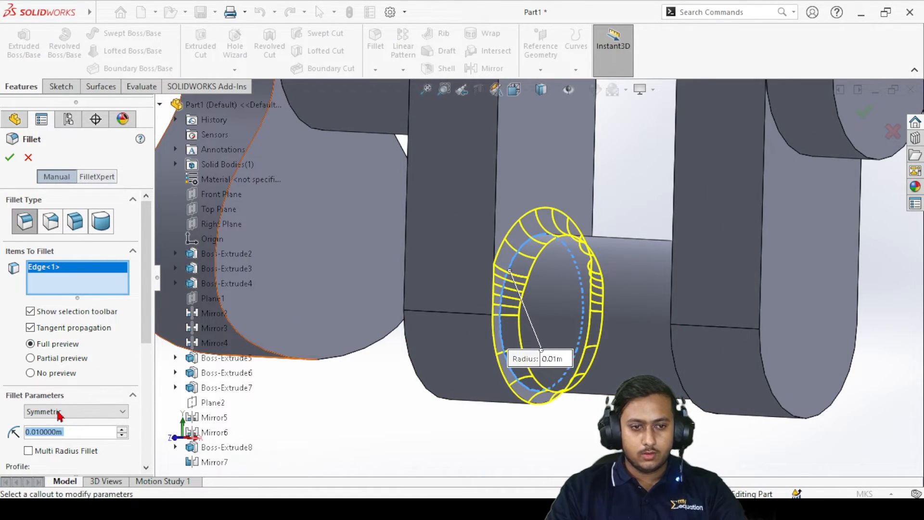
scroll(667, 343, "down", 3)
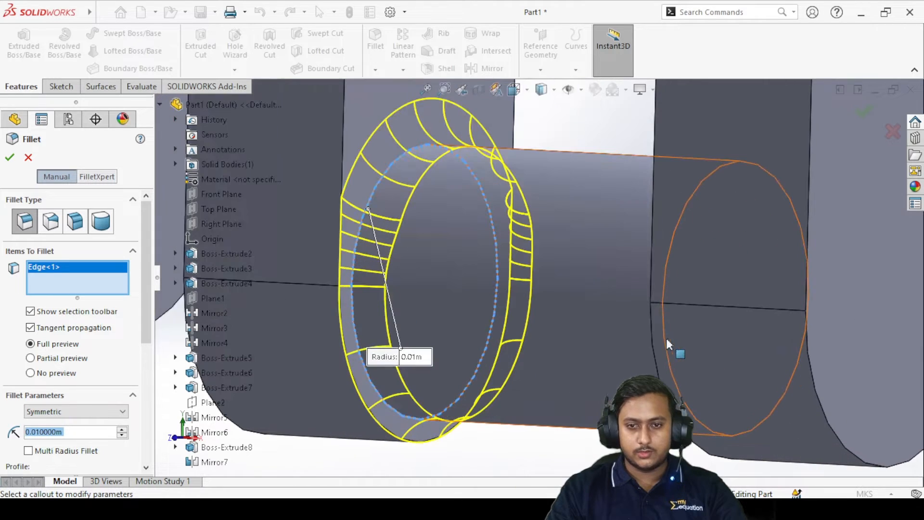
middle_click_drag(682, 330, 664, 283)
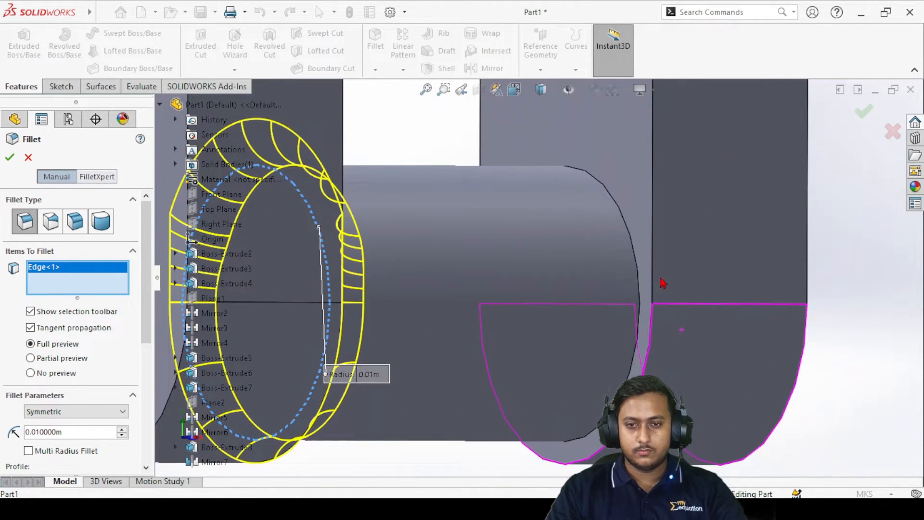
left_click(640, 262)
Add both circular end edges of the adjacent raised throw's crankpin to the fillet selection
scroll(718, 386, "up", 5)
scroll(355, 264, "down", 5)
scroll(400, 236, "up", 5)
scroll(499, 152, "down", 5)
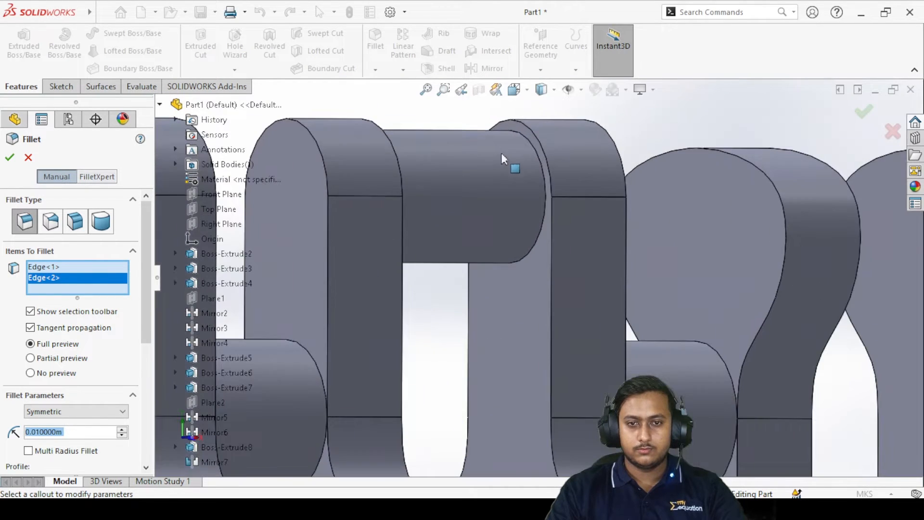
left_click(545, 187)
middle_click_drag(452, 207, 413, 192)
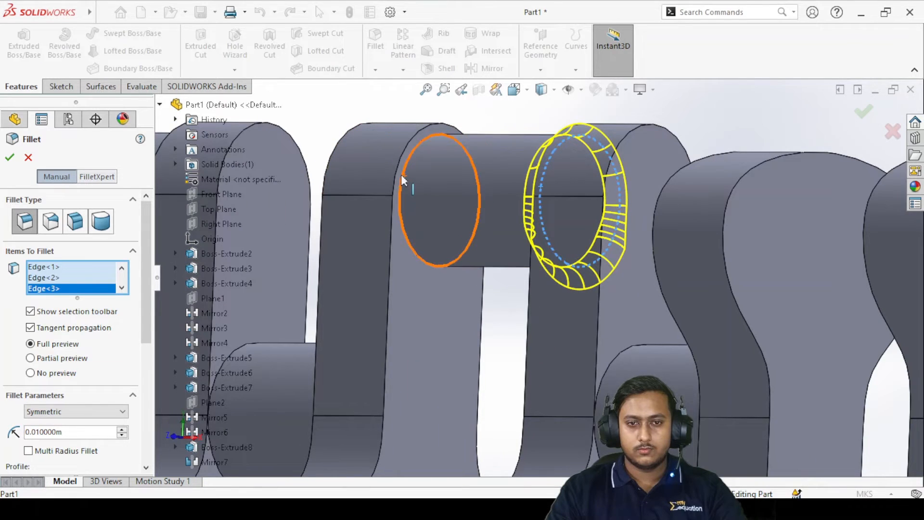
left_click(403, 187)
Include both circular end edges of the other raised inner throw's crankpin in the fillet
scroll(499, 309, "up", 4)
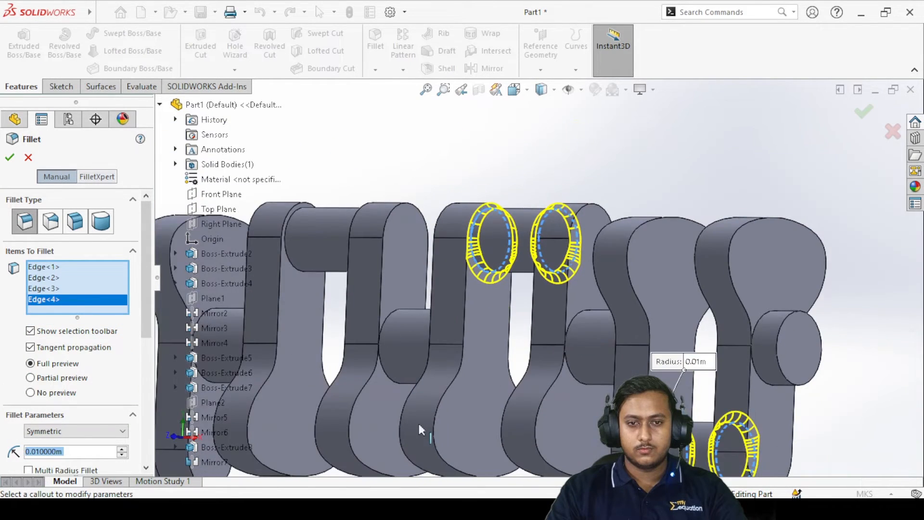
scroll(418, 420, "down", 6)
scroll(412, 188, "up", 5)
scroll(417, 174, "down", 5)
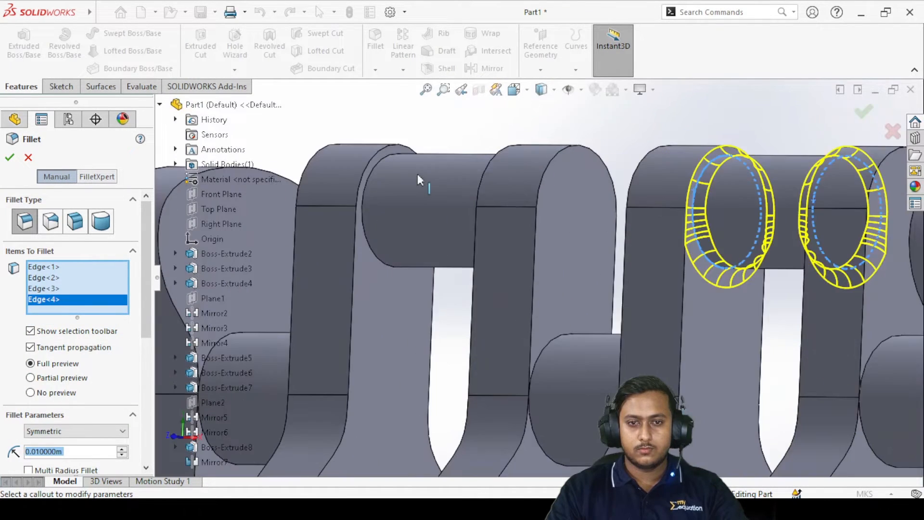
left_click(371, 184)
middle_click_drag(489, 186, 474, 220)
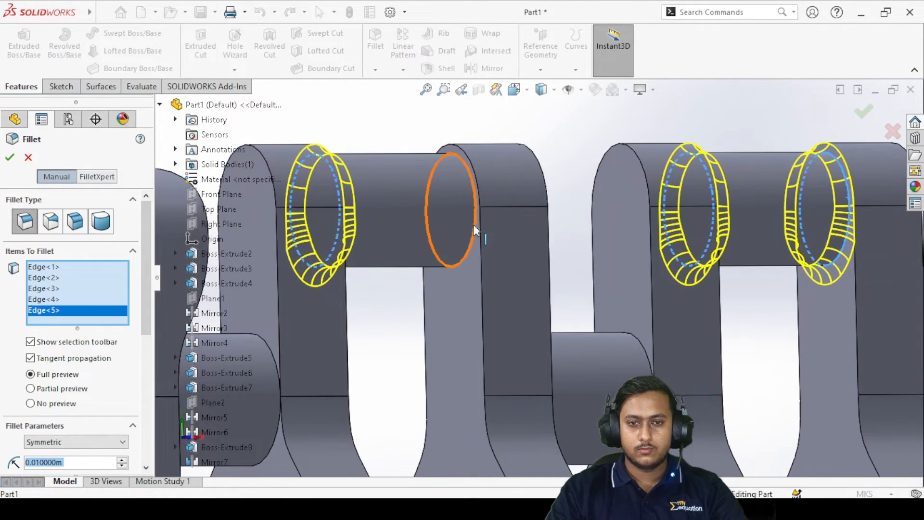
left_click(477, 230)
Add both end edges of the remaining outer throw's crankpin and apply the 0.01 m fillet
scroll(474, 347, "up", 5)
scroll(322, 414, "down", 7)
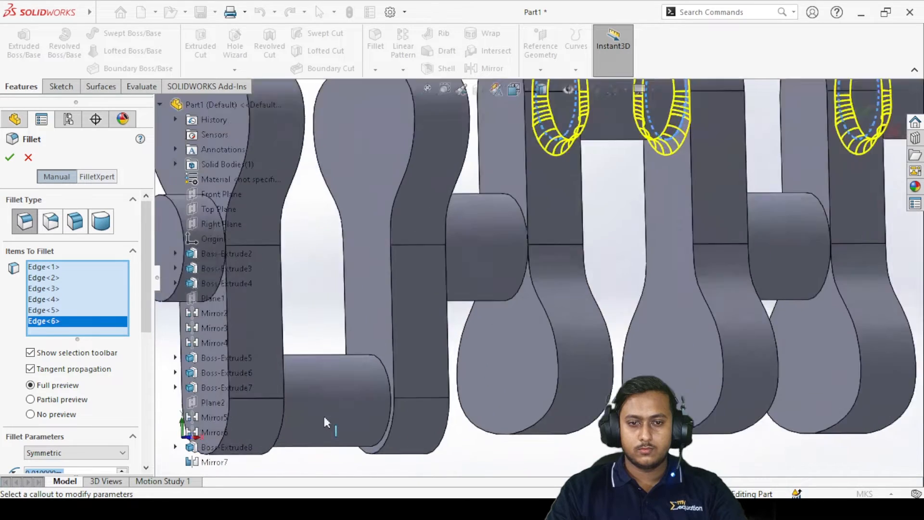
left_click(444, 352)
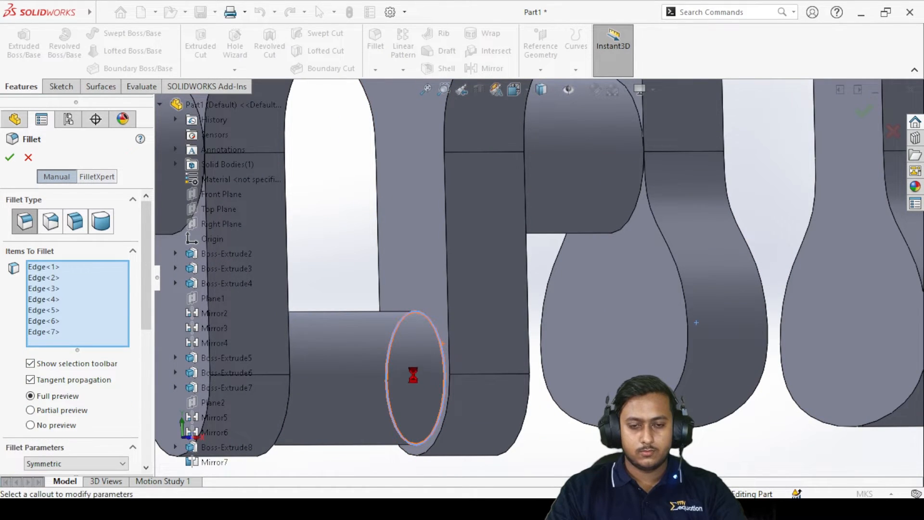
middle_click_drag(414, 376, 330, 351)
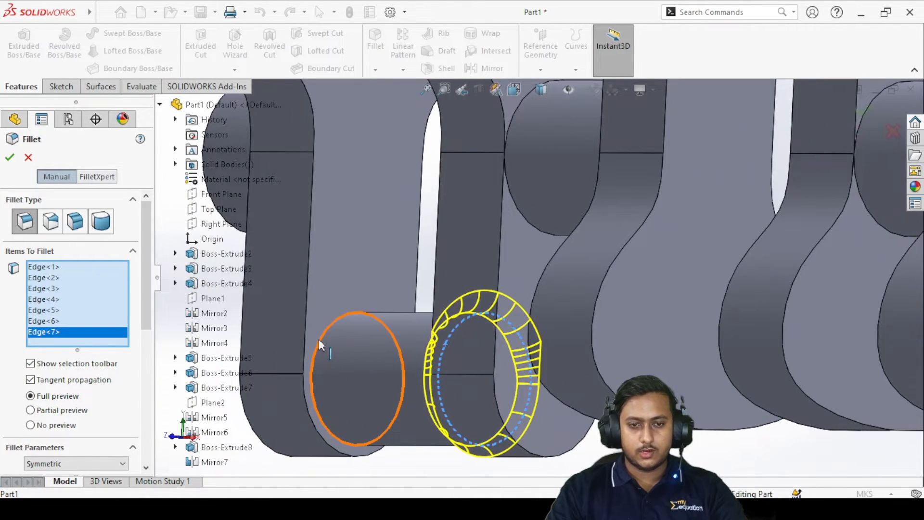
left_click(357, 312)
left_click(9, 159)
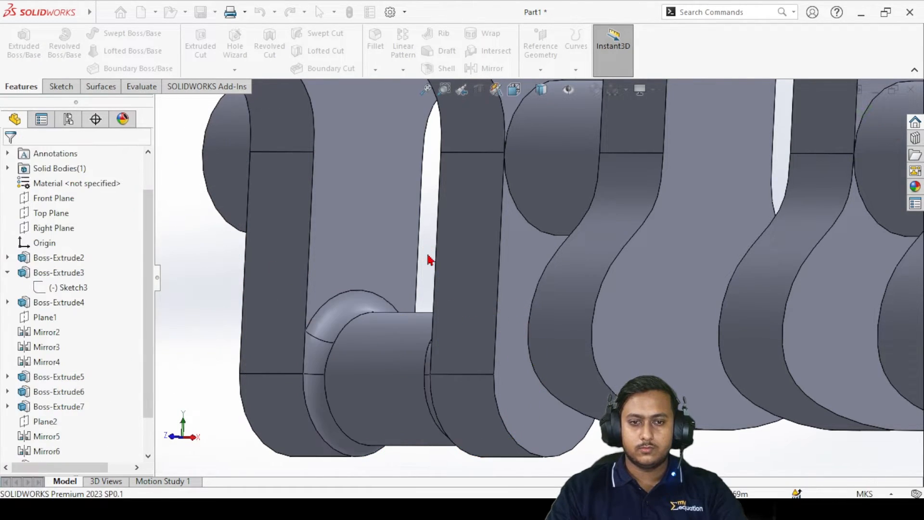
scroll(431, 263, "up", 10)
scroll(701, 248, "down", 4)
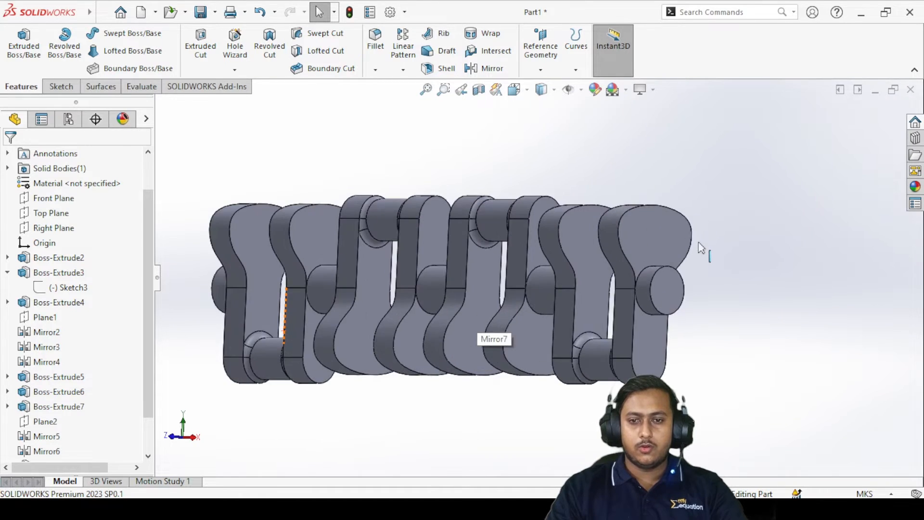
middle_click_drag(490, 217, 508, 253)
scroll(508, 253, "up", 4)
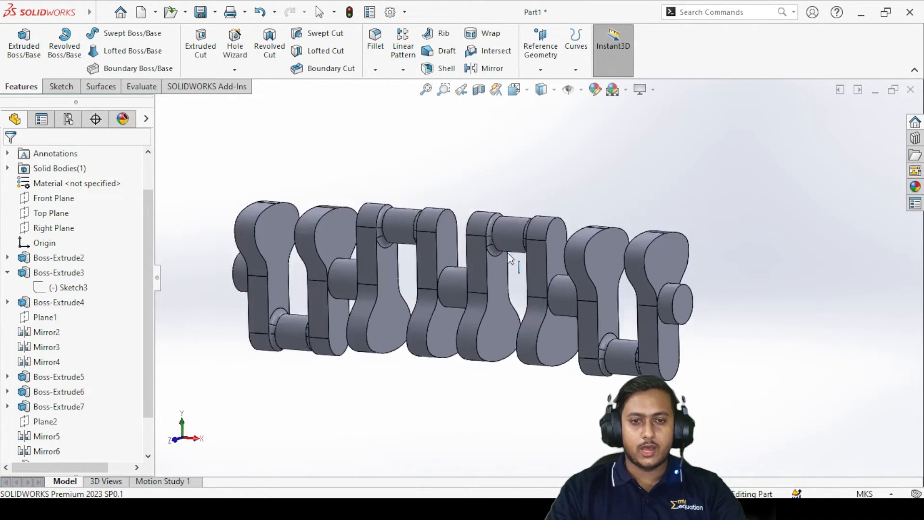
scroll(481, 281, "down", 3)
mouse_move(481, 283)
middle_mouse_down()
mouse_move(498, 258)
mouse_move(491, 273)
middle_mouse_up()
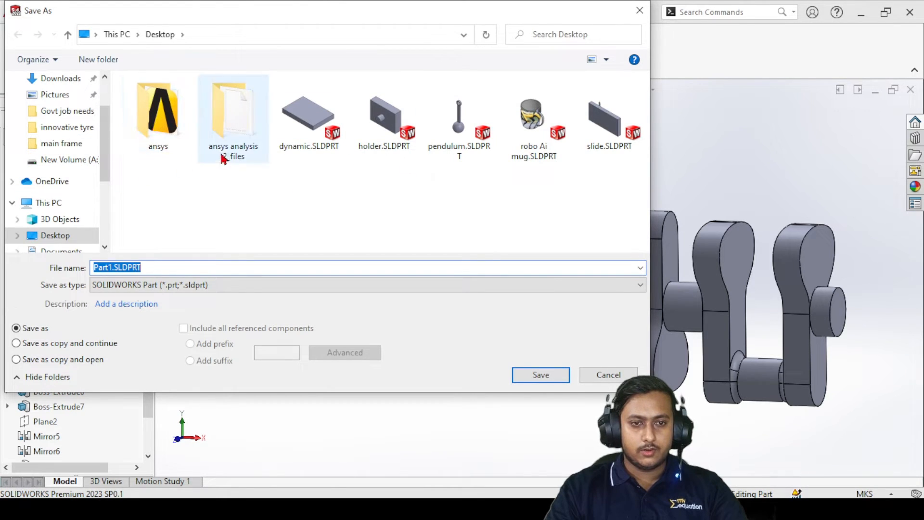
Choose the yt engine folder on New Volume (A:) as the save location for the part
scroll(43, 217, "down", 2)
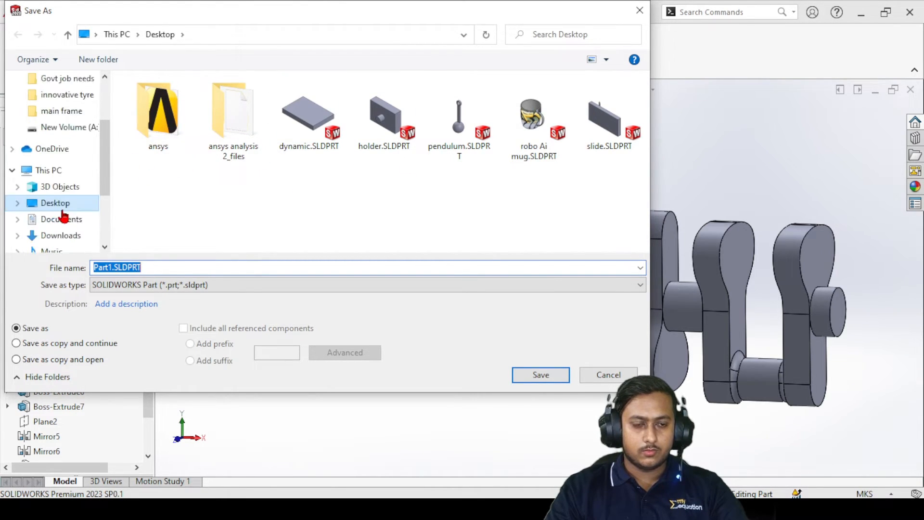
left_click(76, 236)
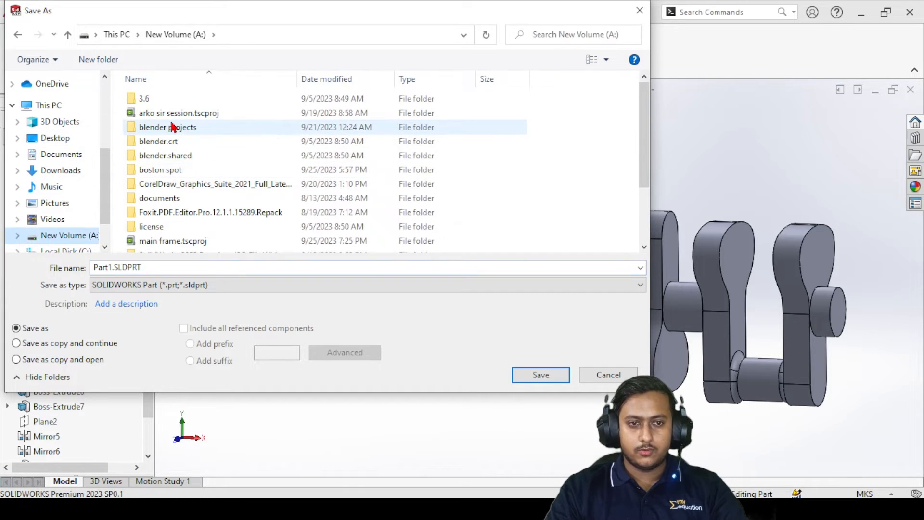
scroll(212, 245, "down", 2)
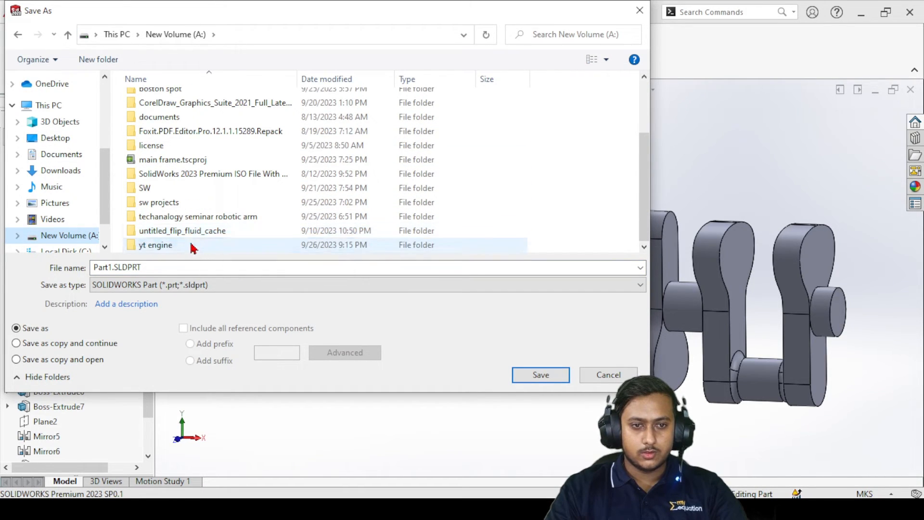
double_click(213, 243)
Save the part under the file name crankshaft
left_click(198, 269)
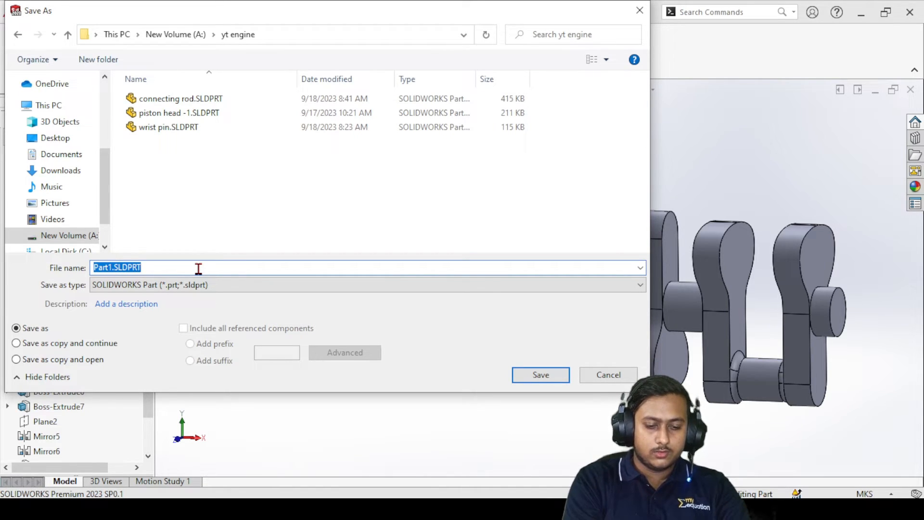
type("c")
key("BackSpace")
type("crankshaft\\")
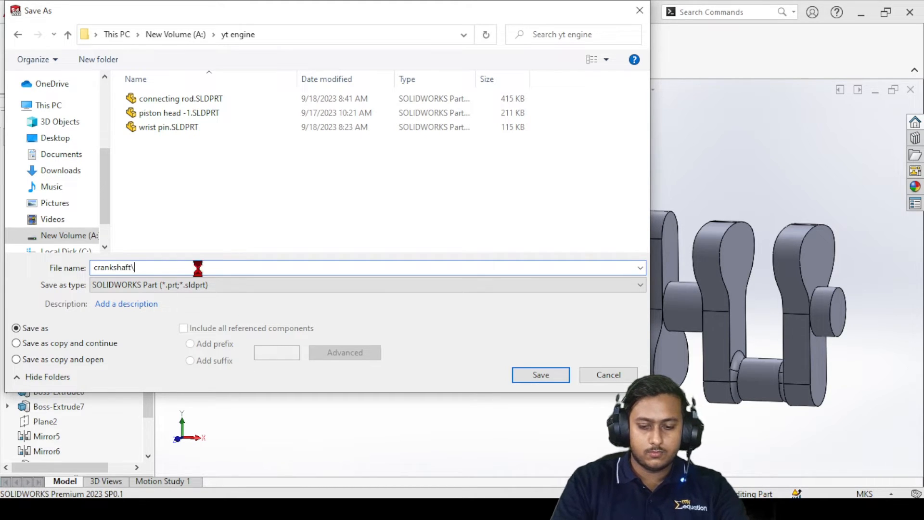
key("Return")
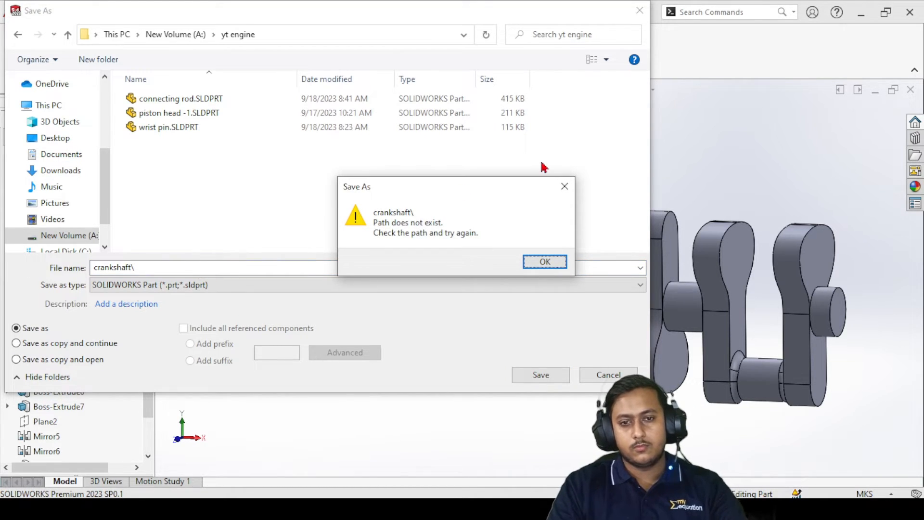
left_click(566, 188)
left_click(160, 268)
key("Return")
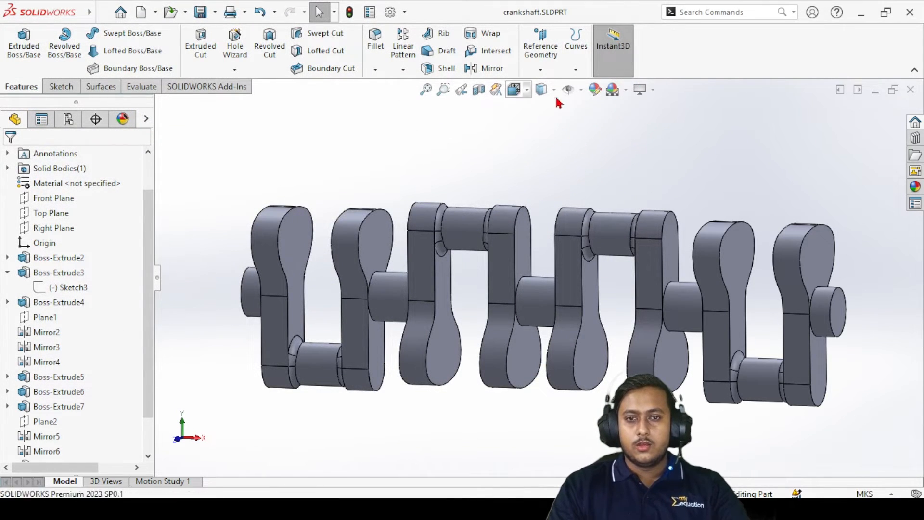
Close the crankshaft part and create a new assembly document
left_click(914, 90)
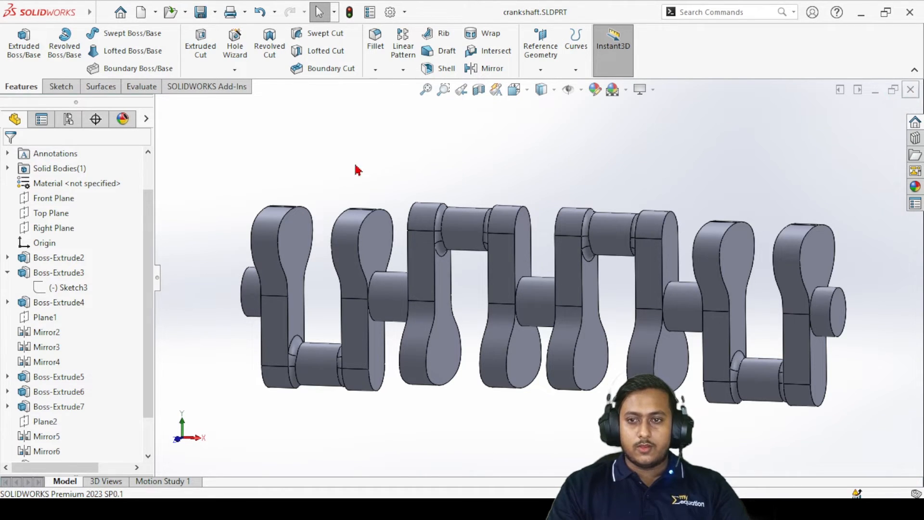
left_click(141, 17)
left_click(499, 229)
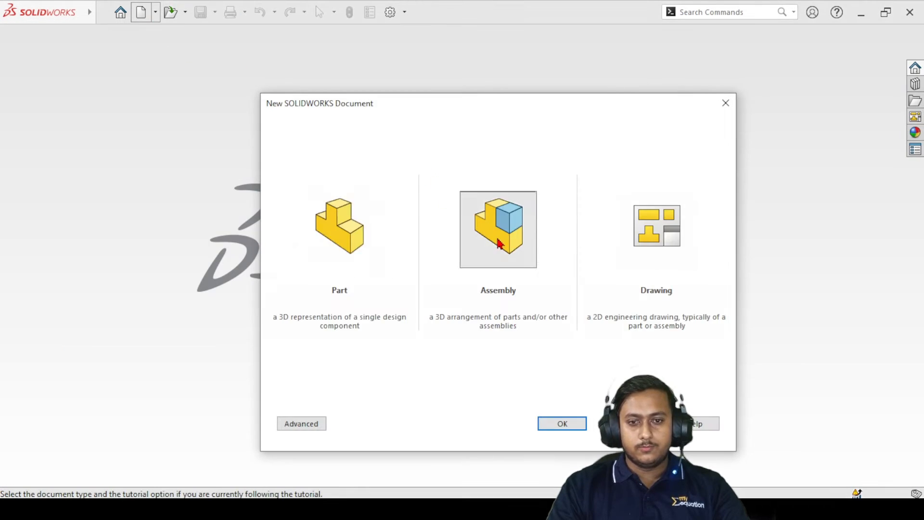
left_click(551, 424)
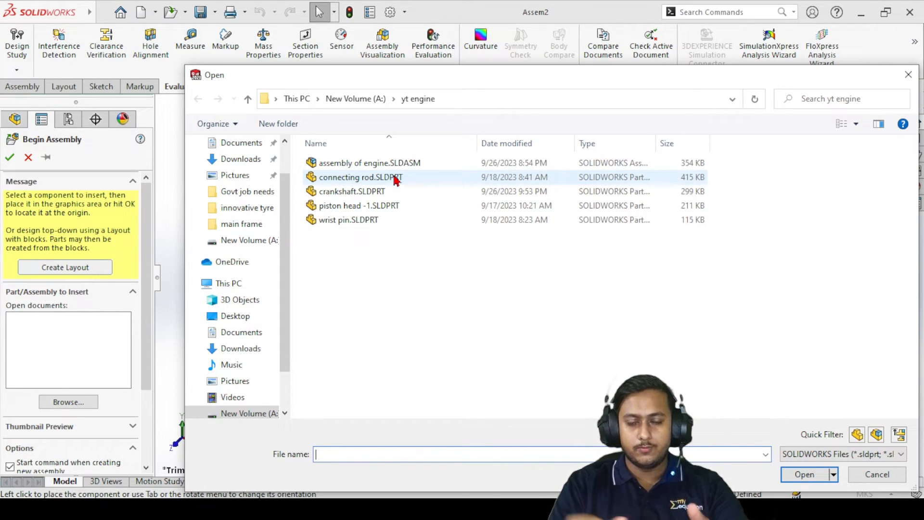
Insert the connecting rod, crankshaft, piston head -1 and wrist pin parts from the yt engine folder, placing them apart in the assembly
left_click_drag(413, 256, 382, 178)
left_click(802, 475)
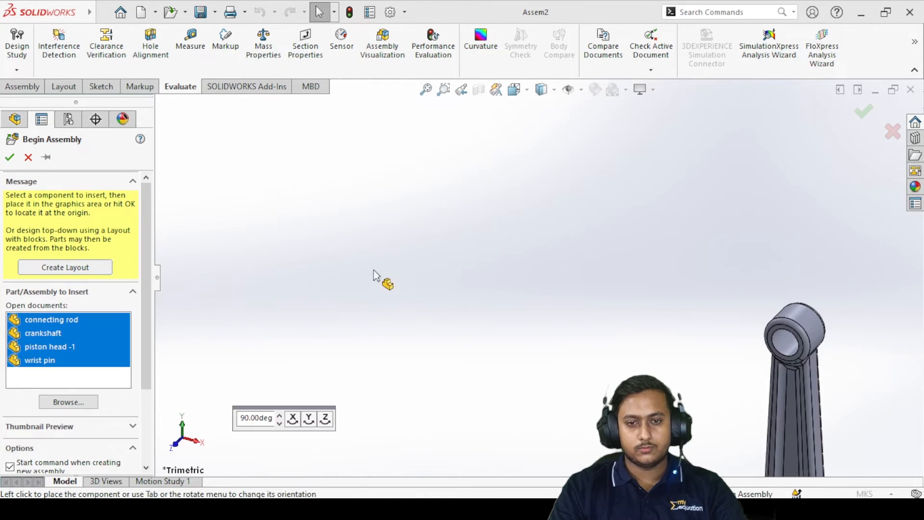
left_click(409, 226)
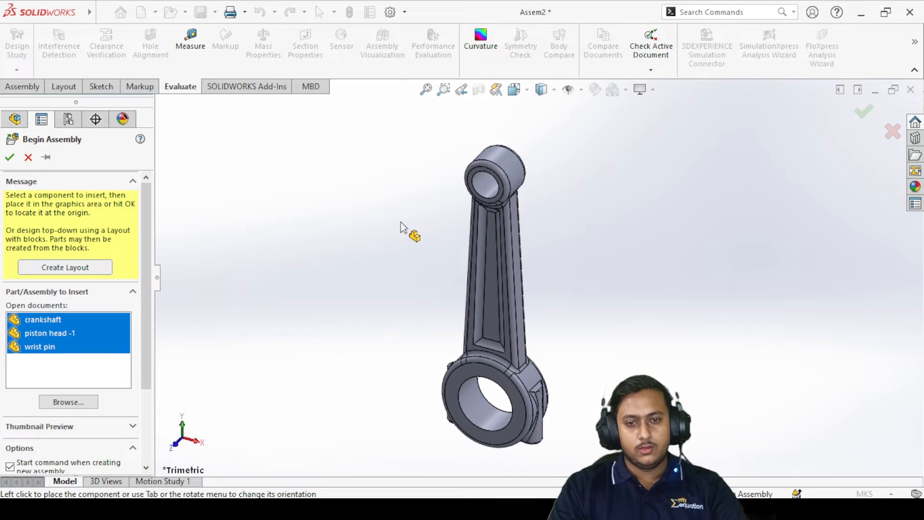
left_click(306, 308)
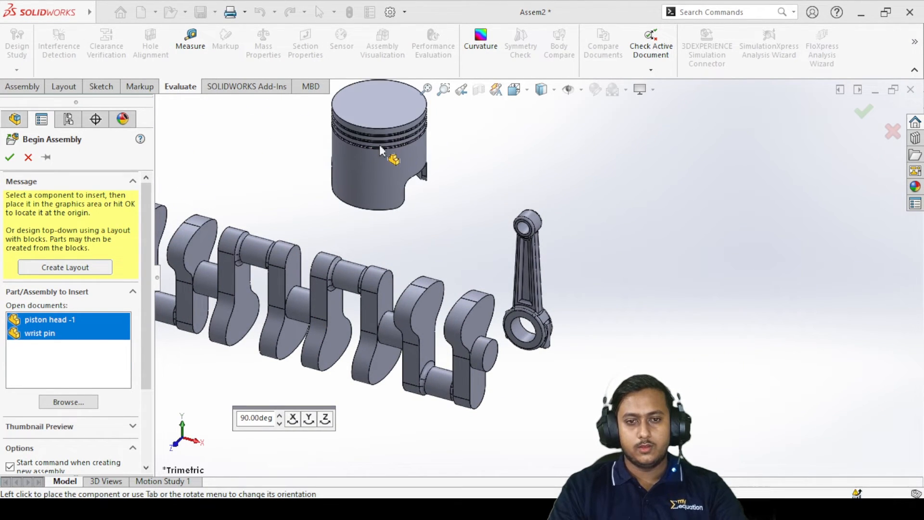
left_click(383, 151)
left_click(514, 160)
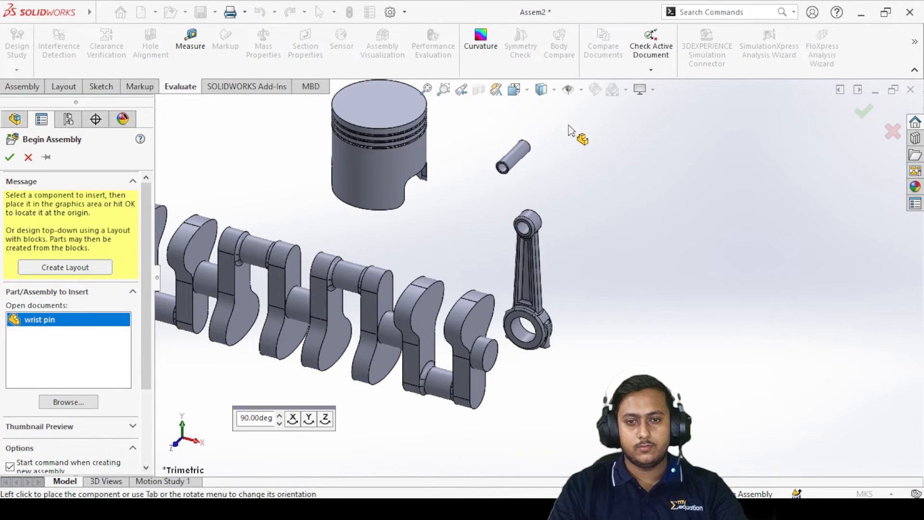
middle_click_drag(544, 196, 542, 265)
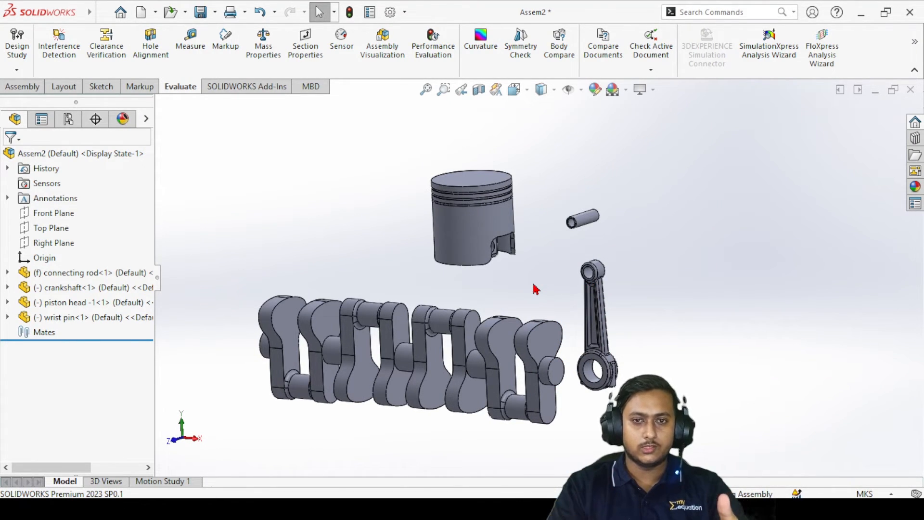
left_click(489, 225)
right_click(489, 226)
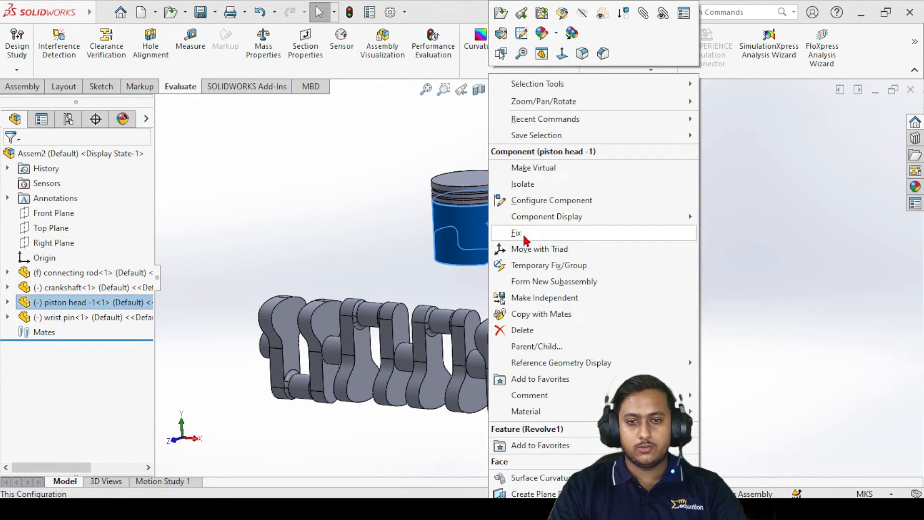
left_click(400, 248)
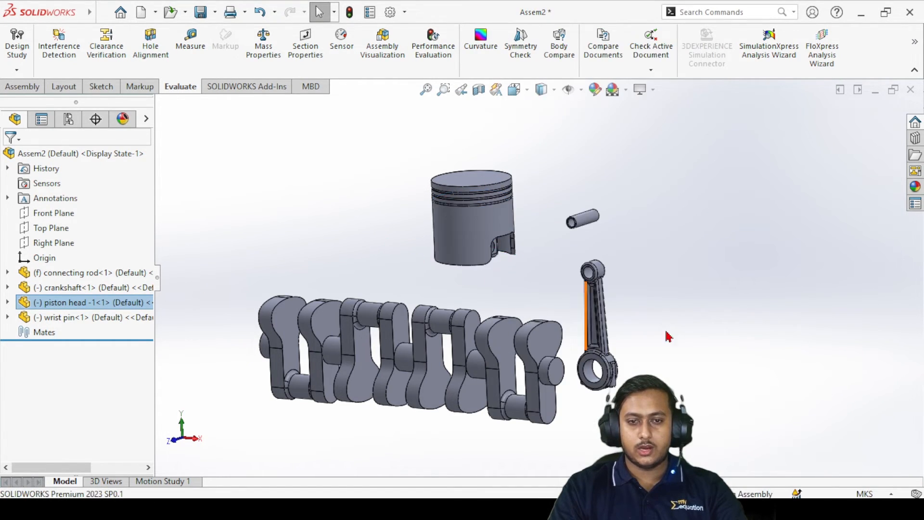
right_click(594, 316)
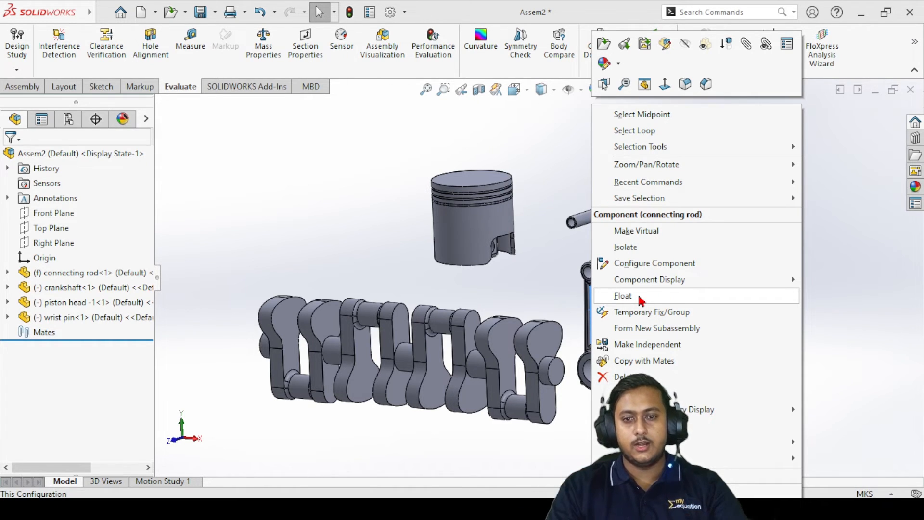
left_click(568, 295)
Move the piston head and the wrist pin to new positions farther above the crankshaft
left_click_drag(459, 217, 573, 173)
left_click_drag(686, 263, 395, 187)
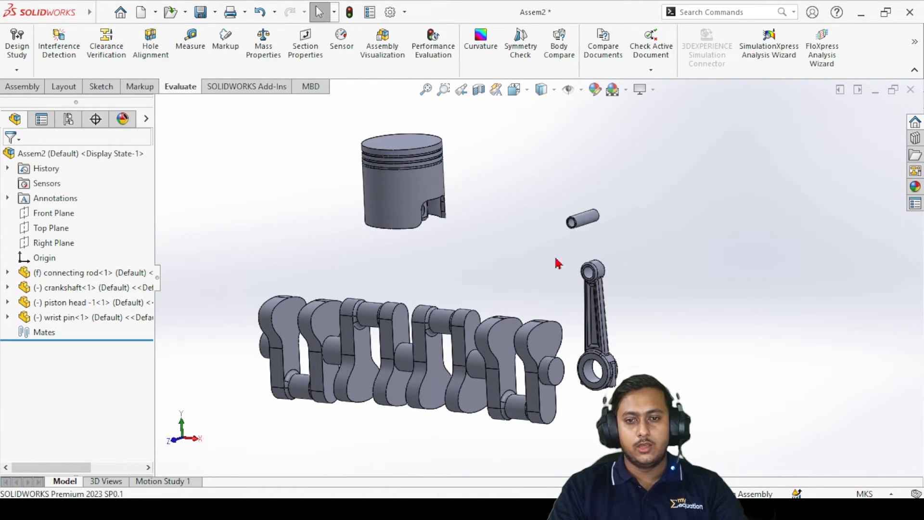
left_click(597, 328)
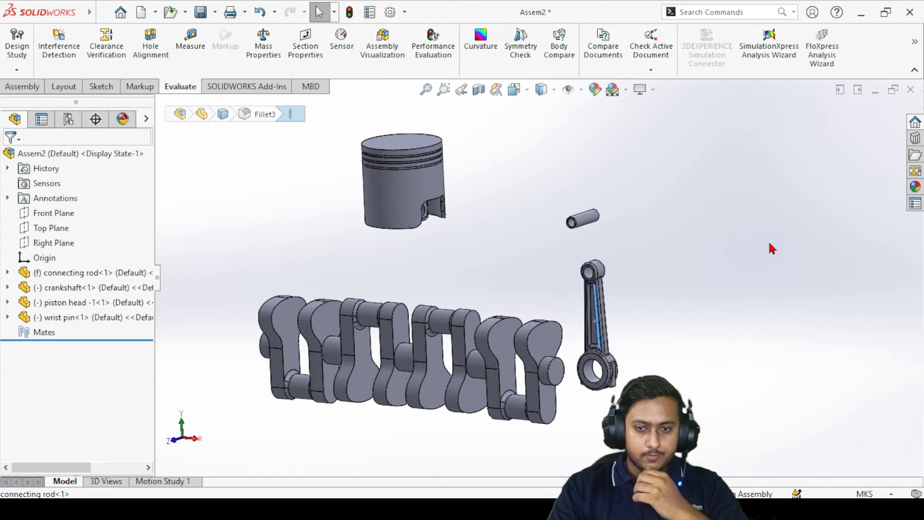
left_click(594, 270)
left_click(688, 284)
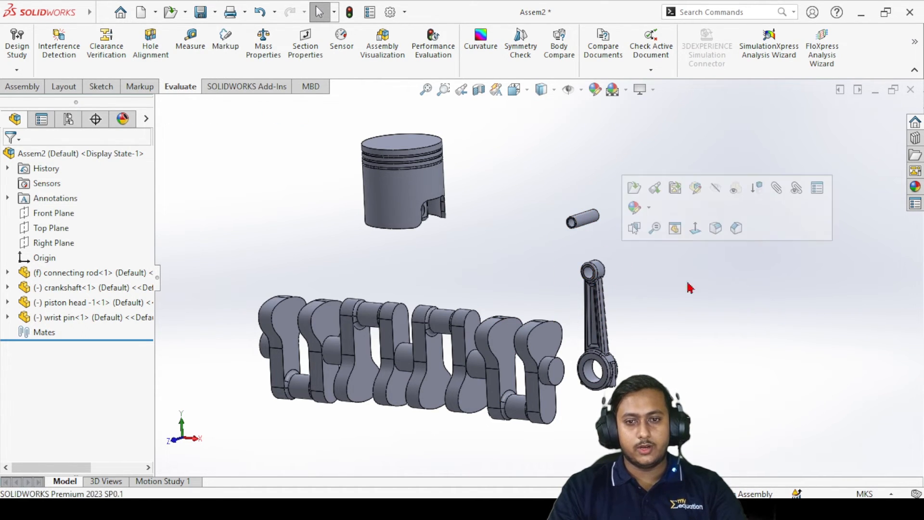
left_click(591, 366)
left_click(780, 279)
left_click_drag(584, 216, 604, 173)
Fix the crankshaft in place and set the connecting rod to float
scroll(536, 296, "up", 3)
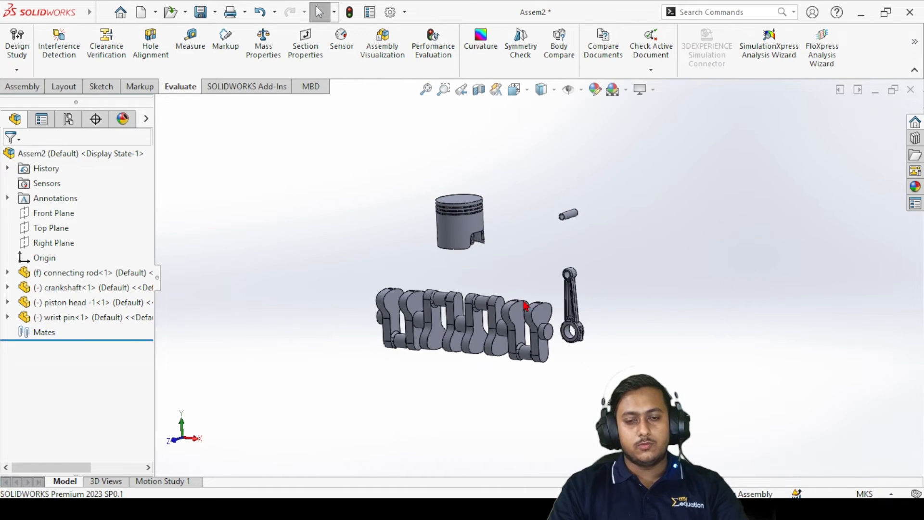
scroll(536, 295, "down", 3)
right_click(530, 261)
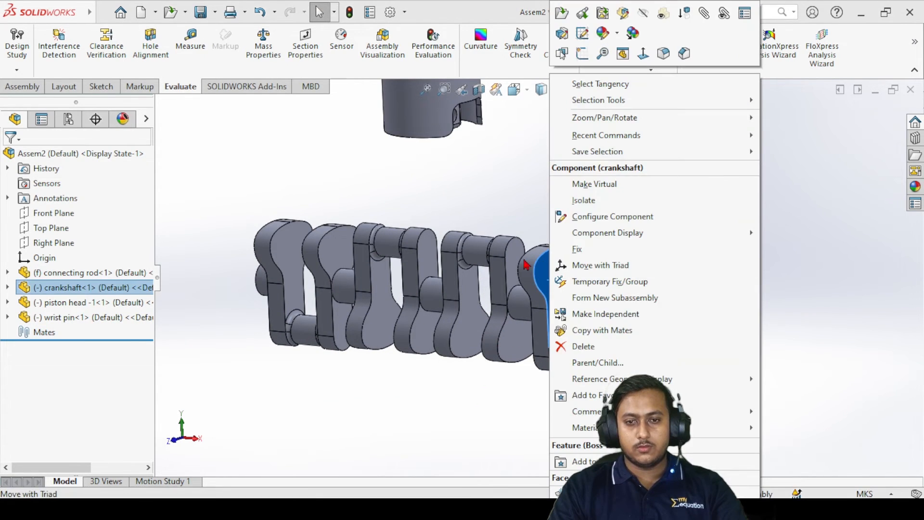
left_click(461, 181)
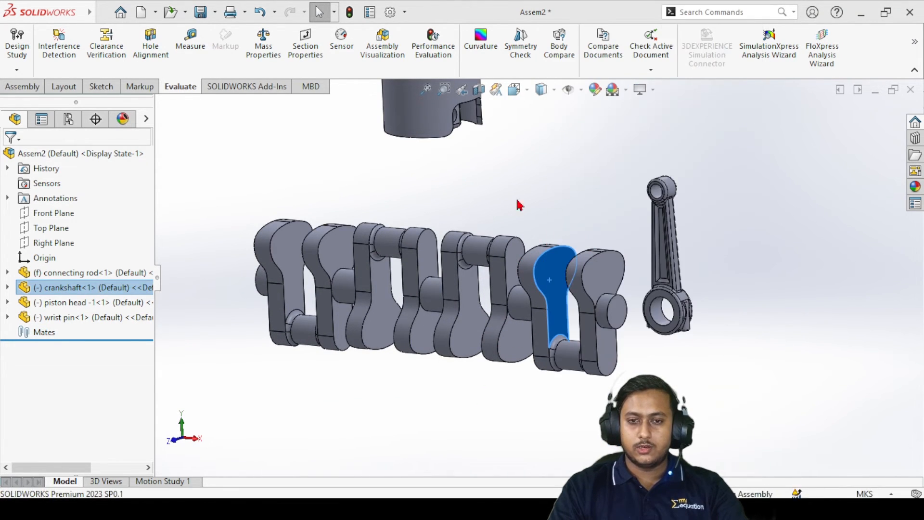
right_click(664, 248)
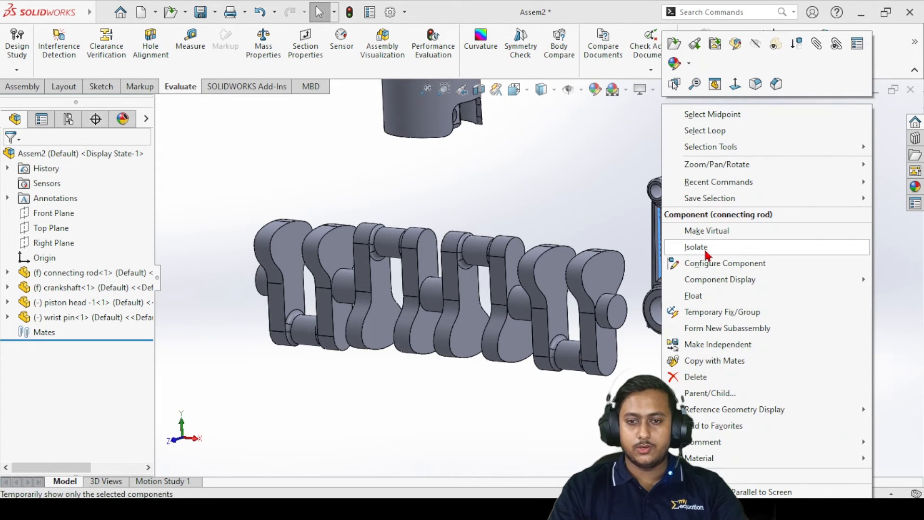
left_click(704, 299)
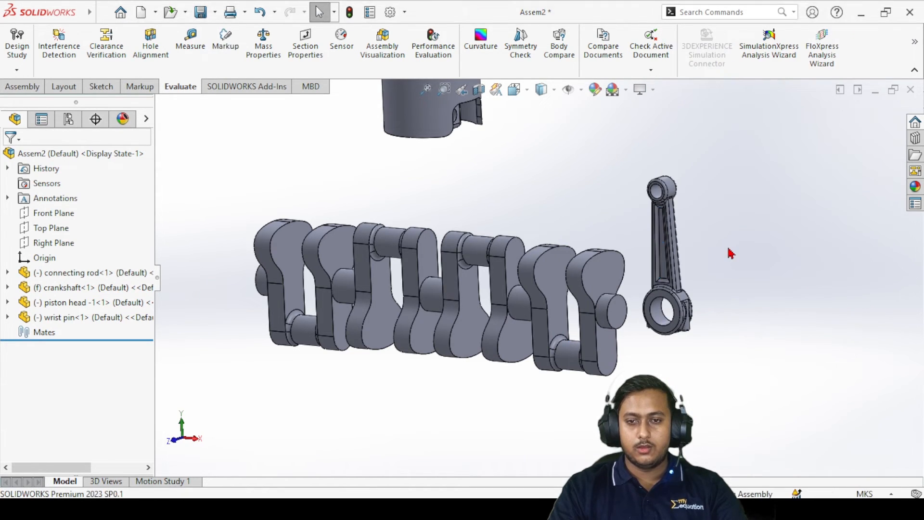
Move the connecting rod farther away from the end of the crankshaft
left_click_drag(665, 302, 689, 158)
left_click(669, 218)
scroll(665, 228, "up", 4)
scroll(524, 172, "down", 3)
scroll(664, 289, "up", 2)
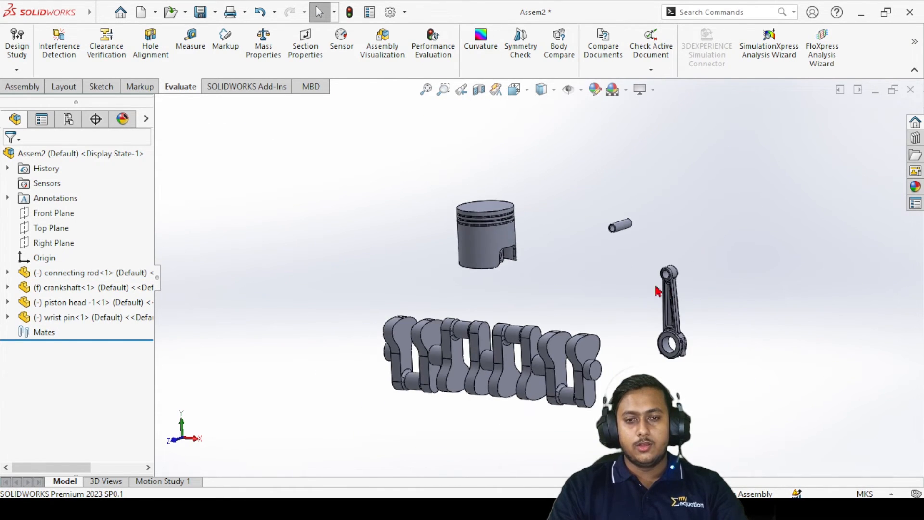
scroll(577, 298, "down", 2)
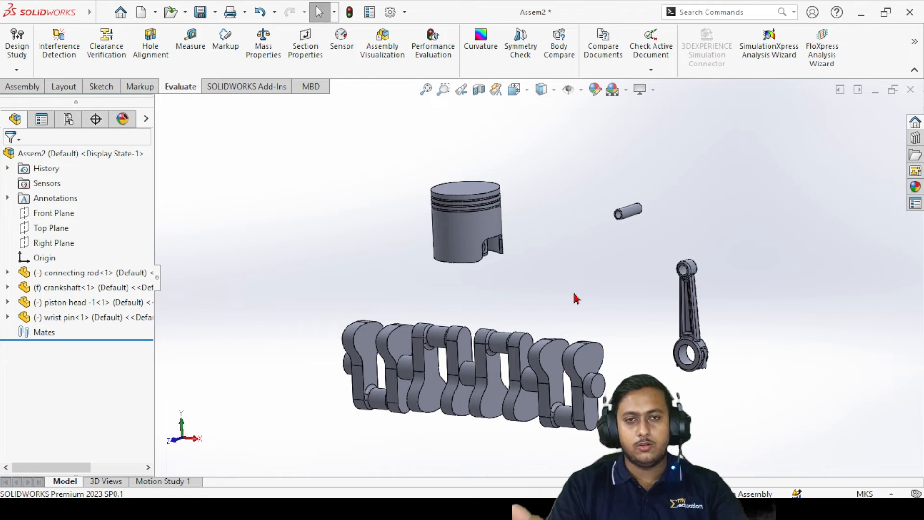
left_click(19, 87)
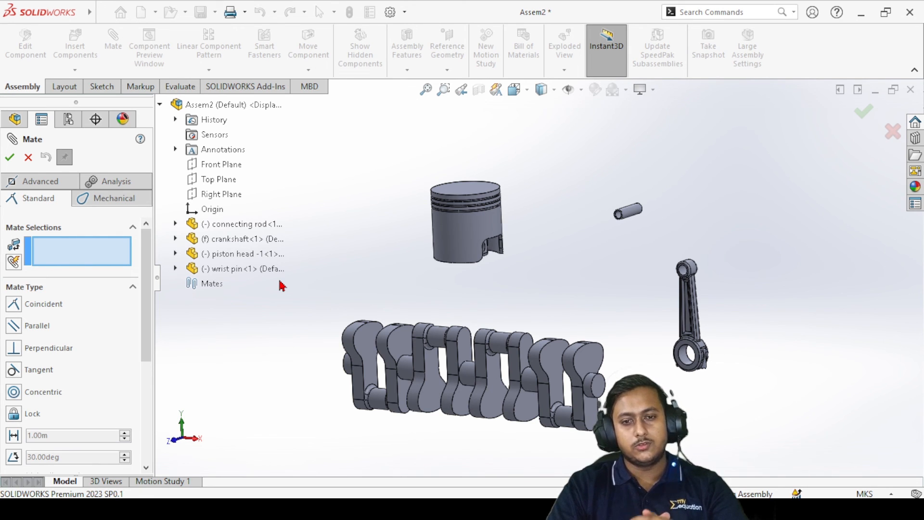
left_click(28, 157)
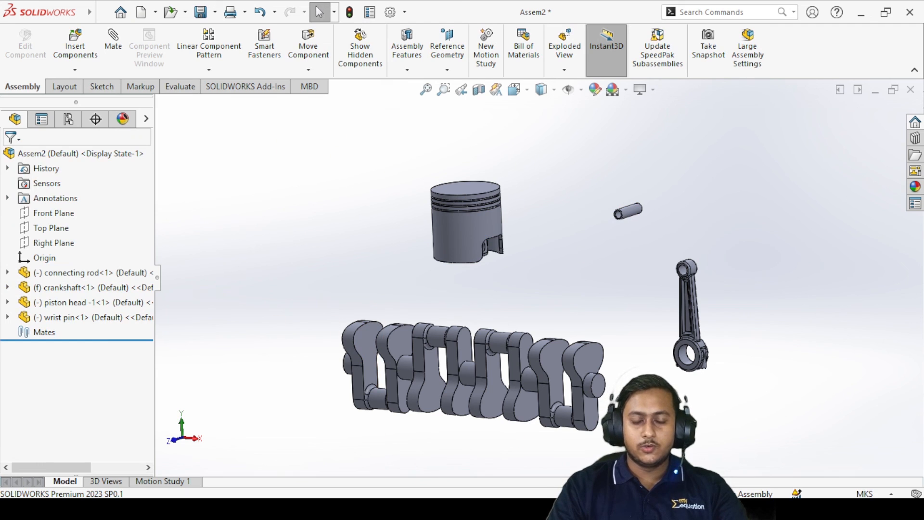